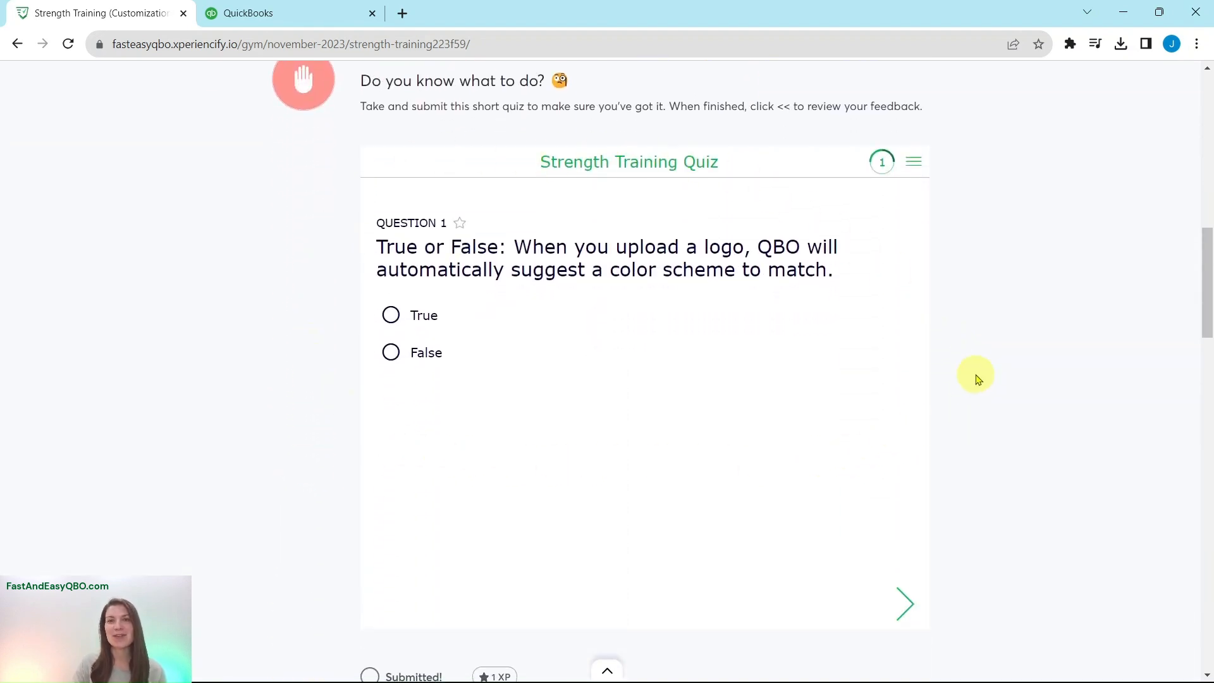
# - Open the hands-on exercise for customizing invoices from the Strength Training page and show its Scenario section
pyautogui.scroll(-9, 999, 378)
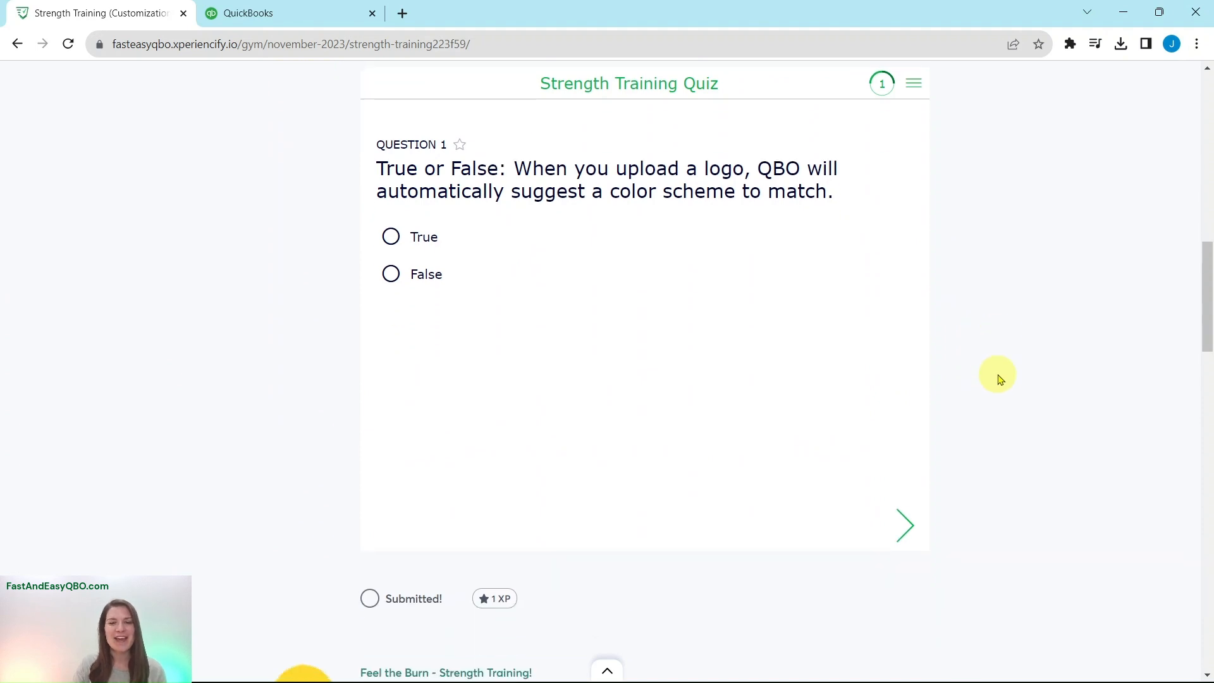
pyautogui.scroll(-5, 999, 378)
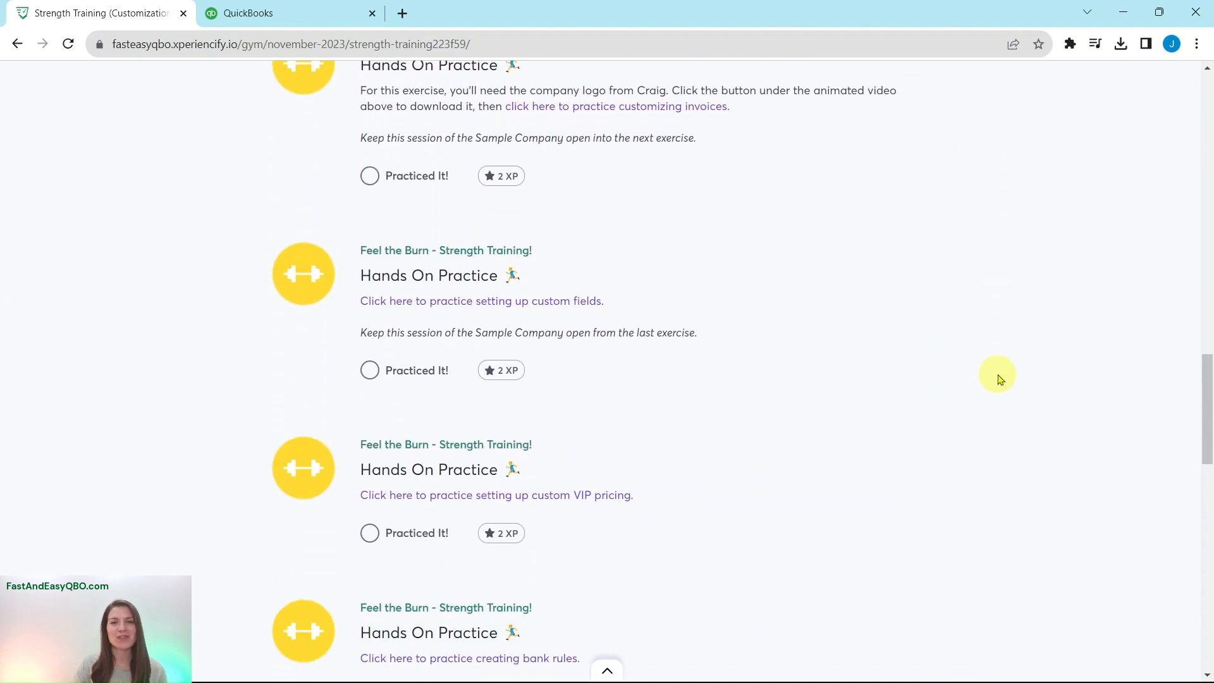
pyautogui.scroll(6, 998, 378)
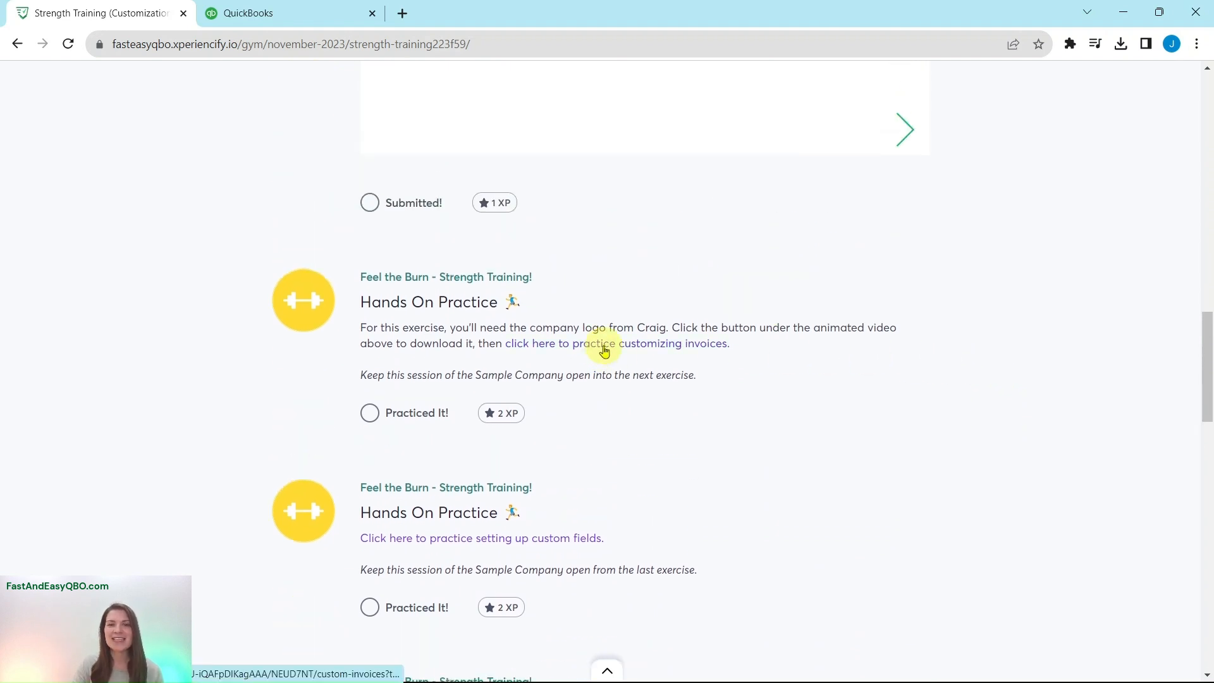
pyautogui.click(603, 349)
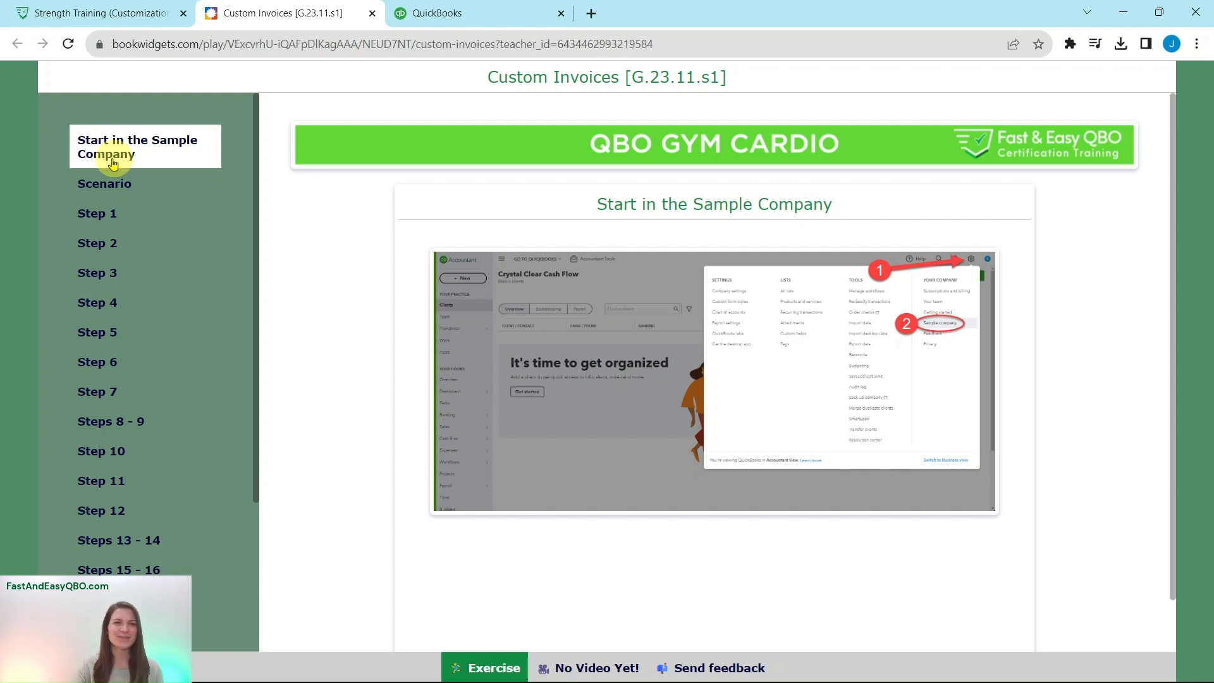
pyautogui.click(99, 188)
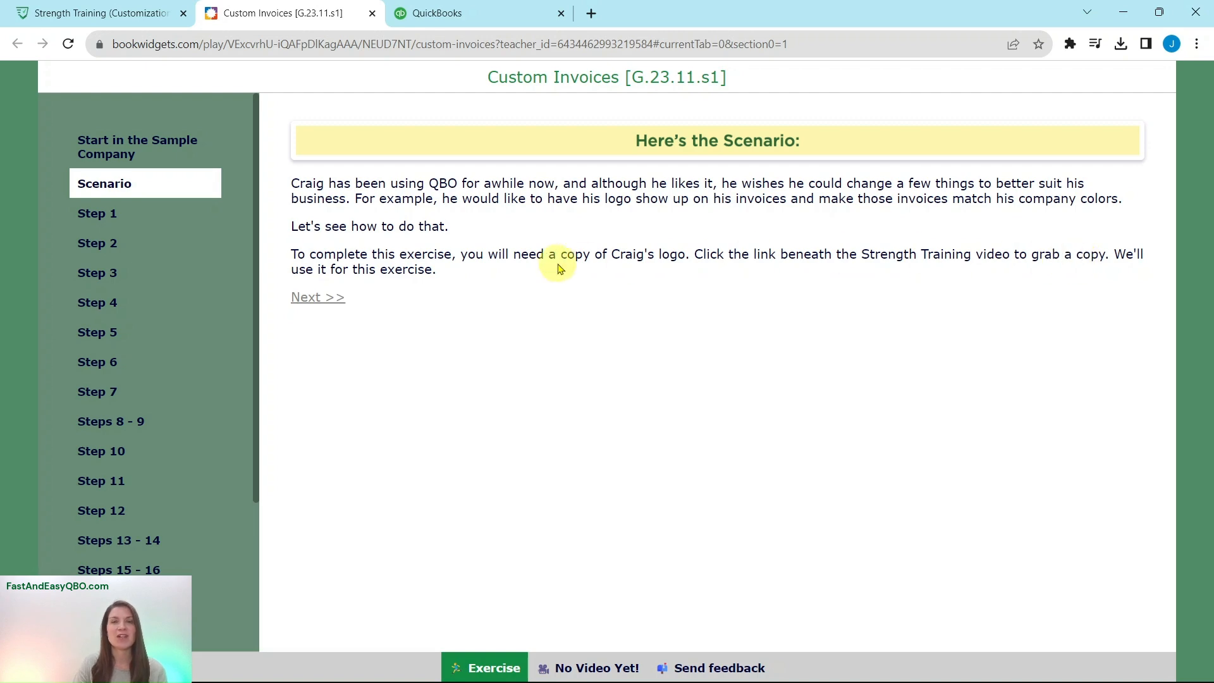
# - Return to the Strength Training page and download the company logo file offered beneath the video
pyautogui.click(117, 13)
pyautogui.scroll(4, 688, 282)
pyautogui.scroll(15, 735, 326)
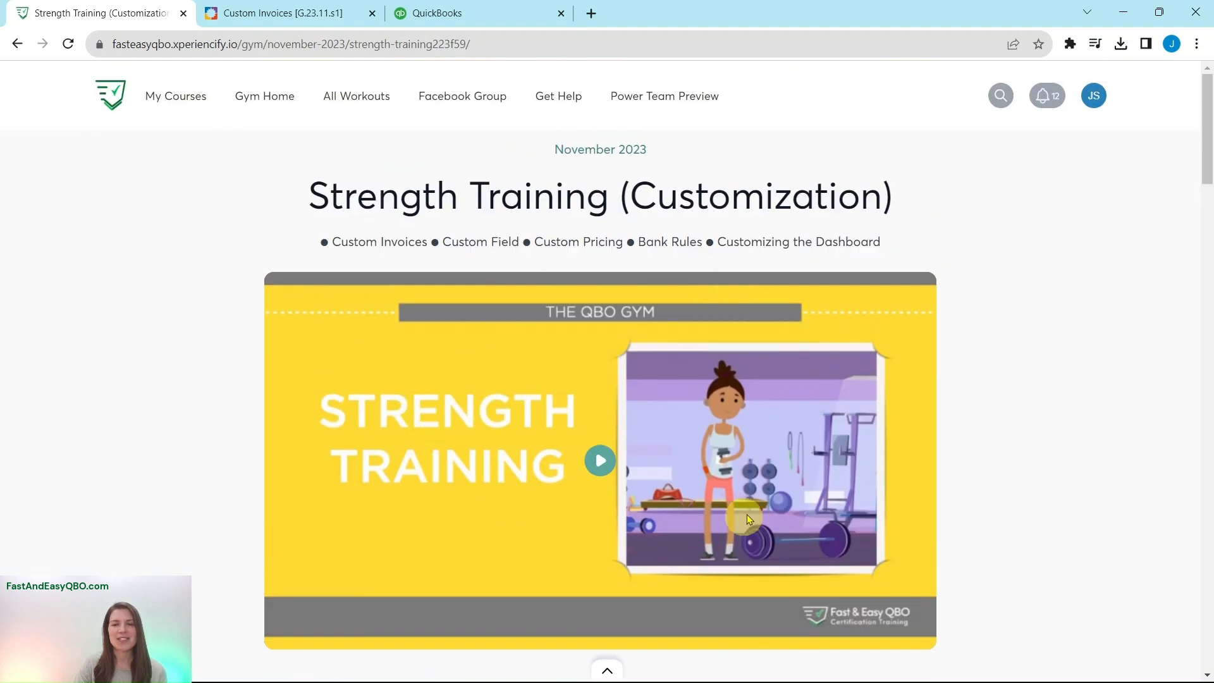
pyautogui.scroll(-6, 734, 529)
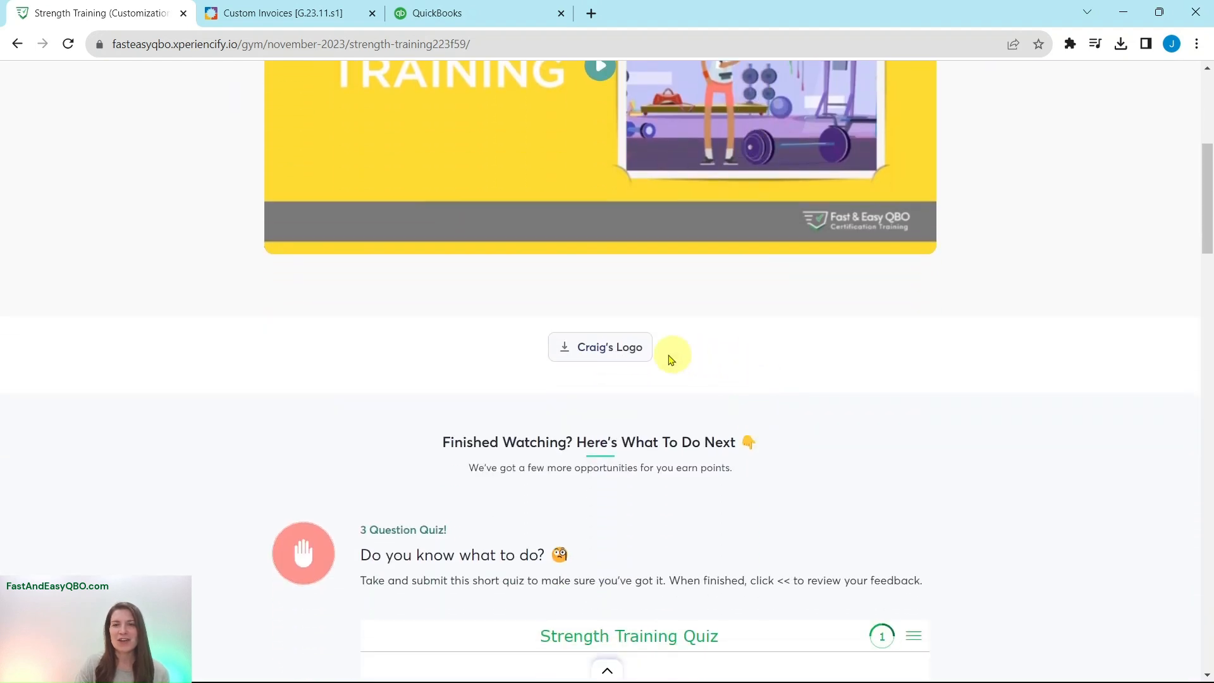
pyautogui.click(581, 342)
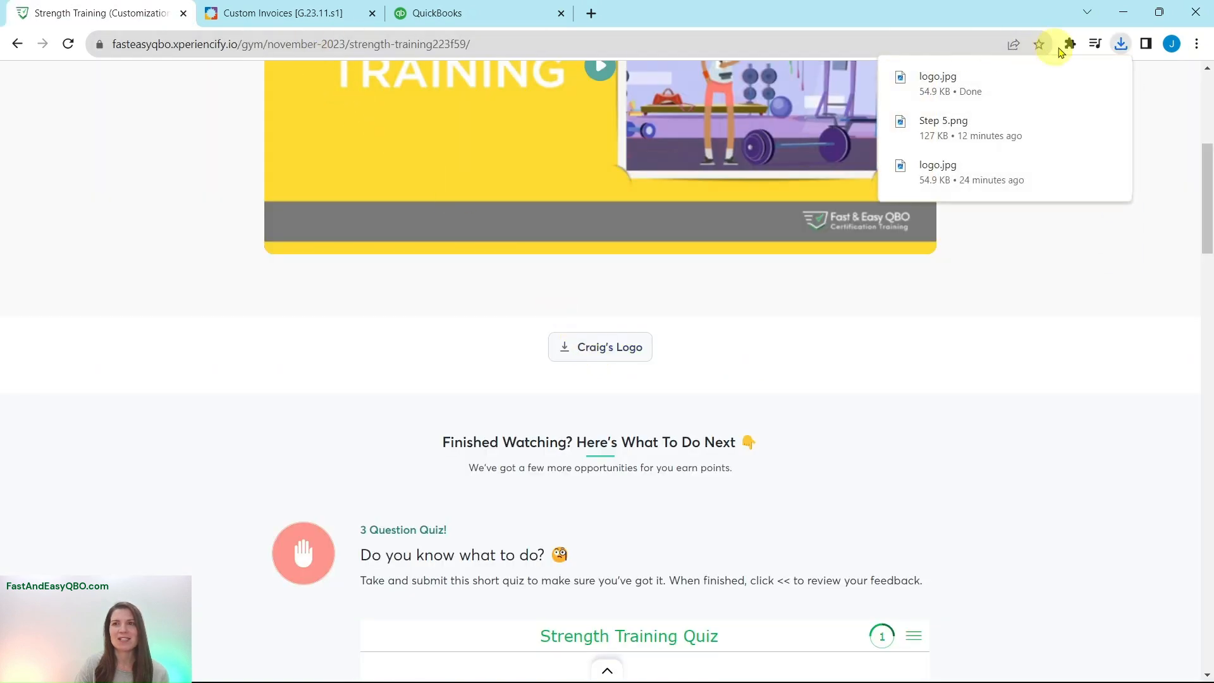
# - Read Step 1 of the Custom Invoices exercise and open the Custom form styles list in QuickBooks
pyautogui.click(306, 16)
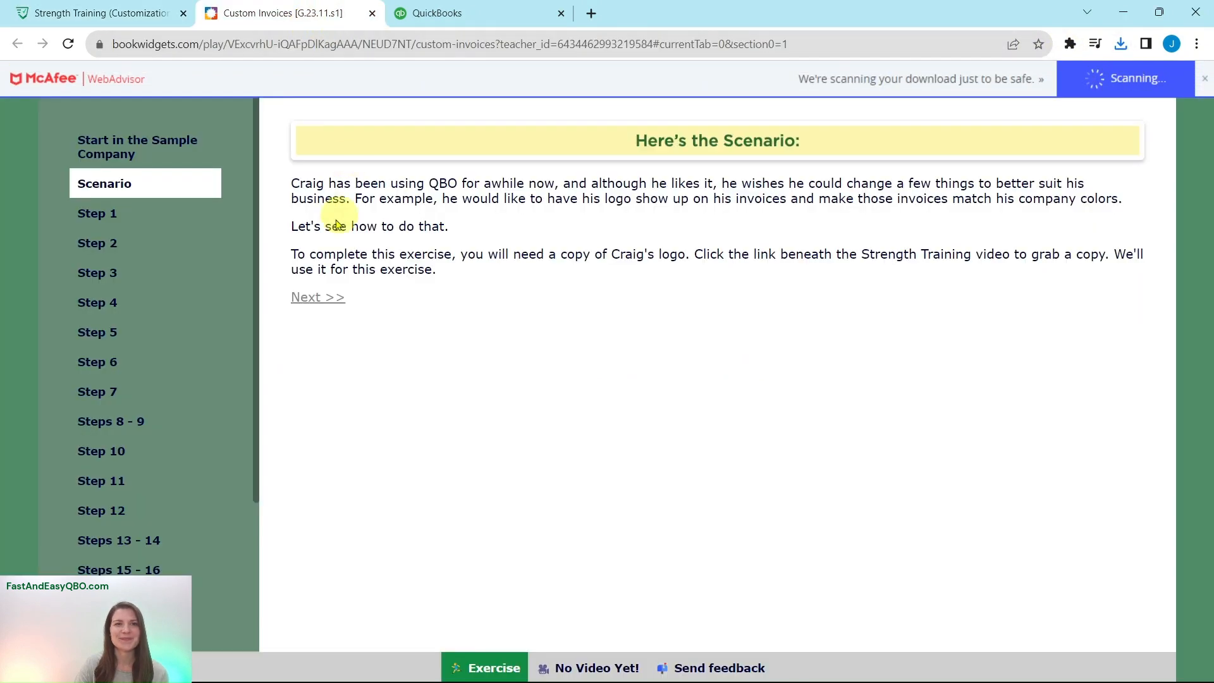
pyautogui.click(114, 215)
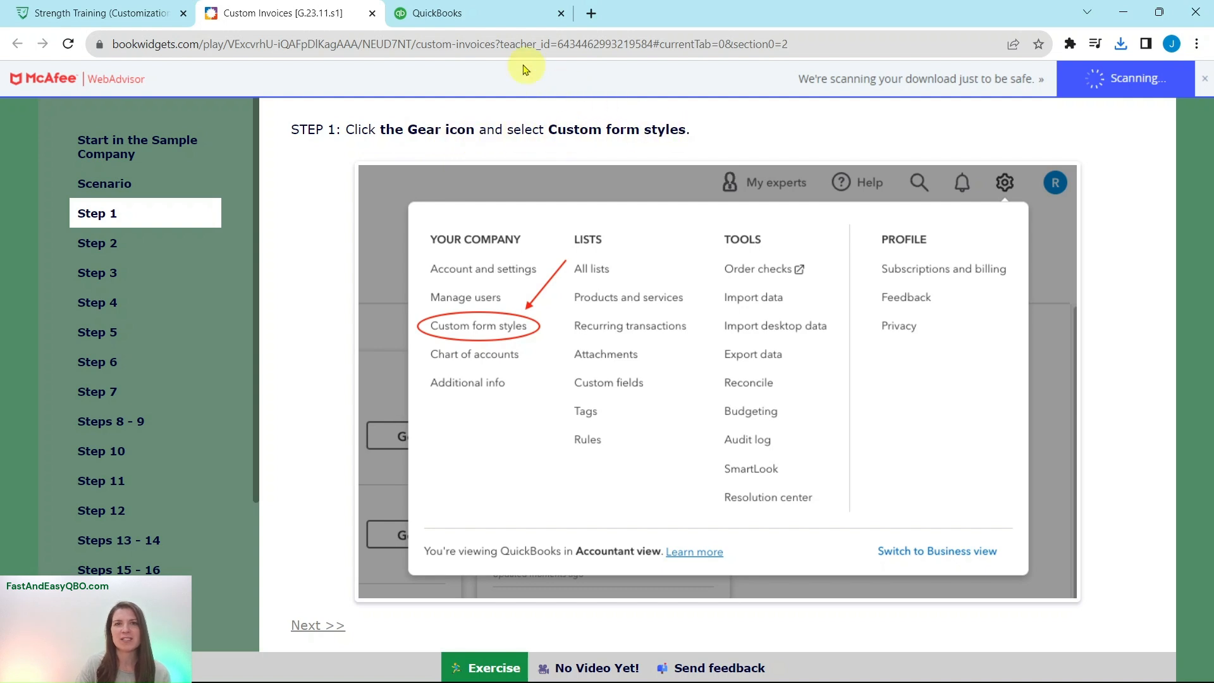
pyautogui.click(496, 14)
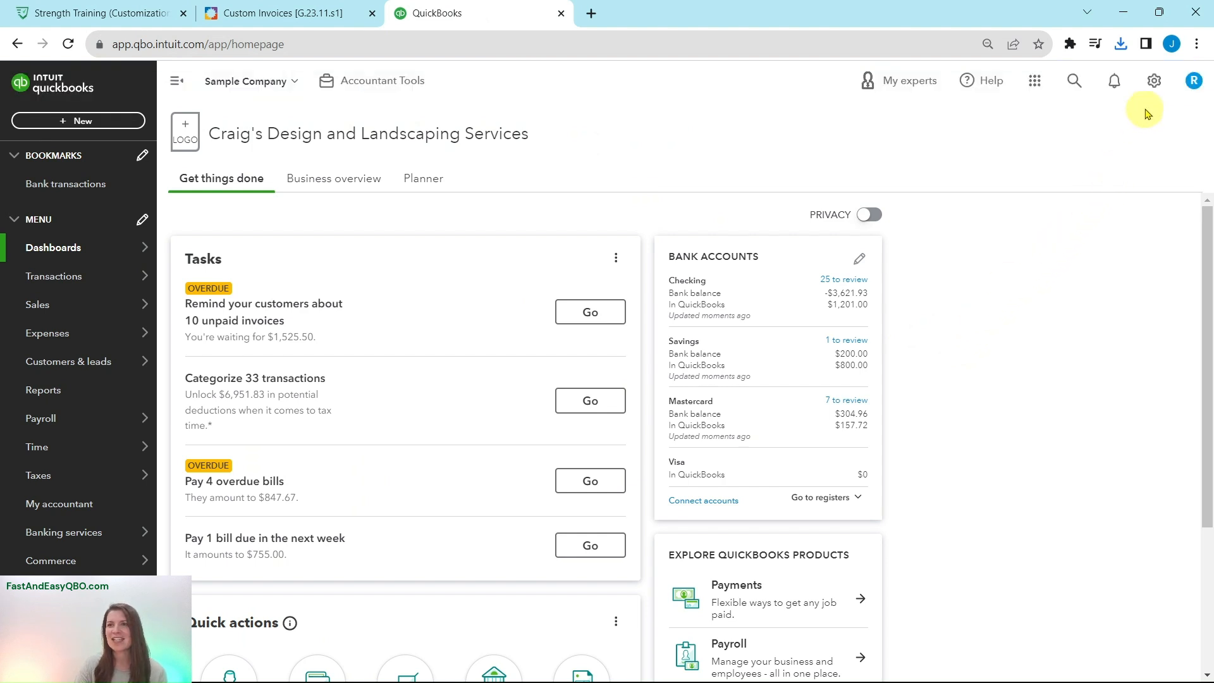
pyautogui.click(1152, 87)
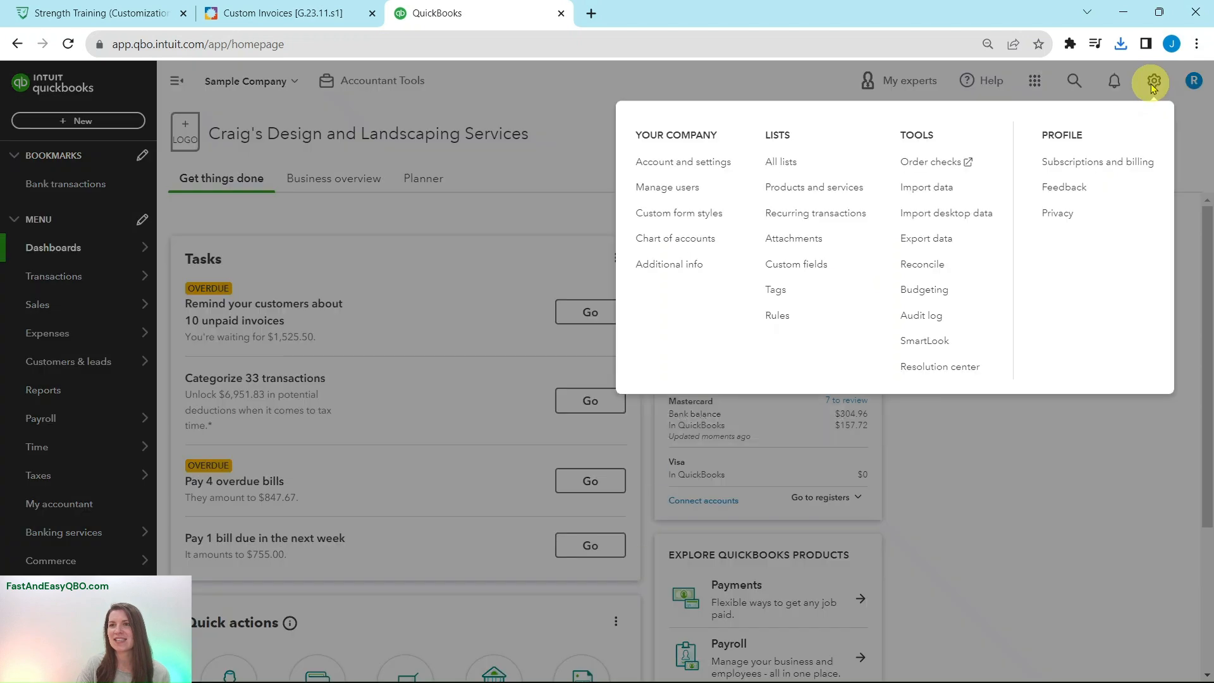
pyautogui.click(670, 215)
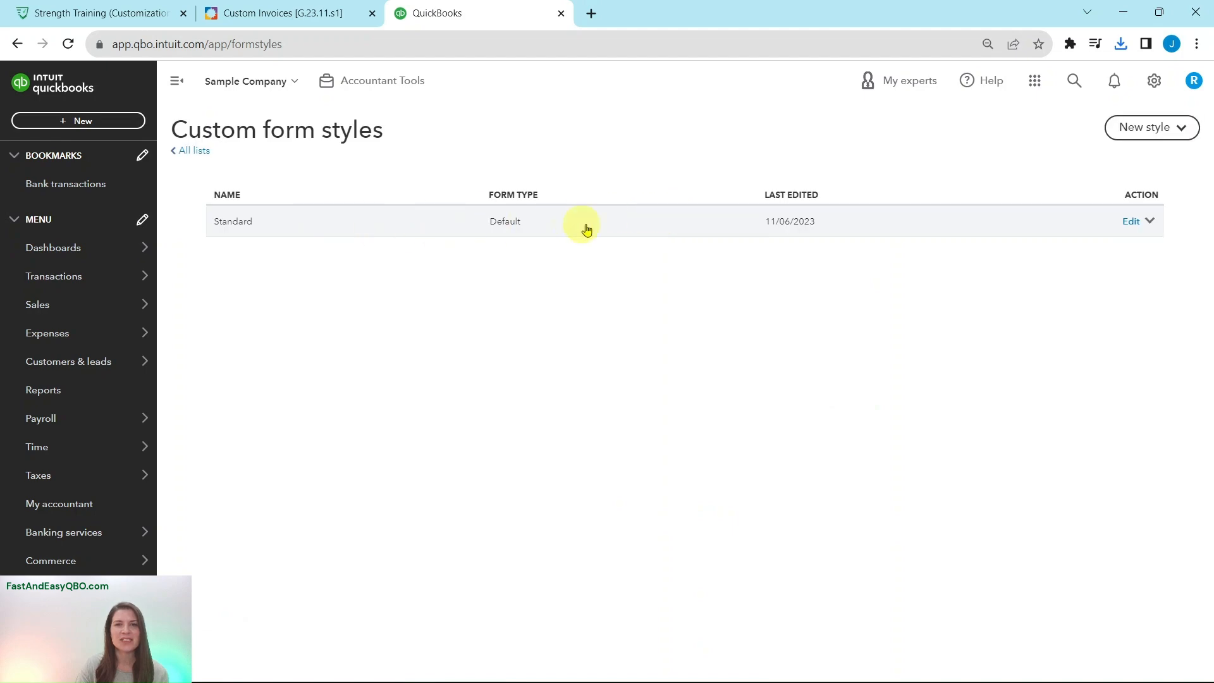
# - Read Step 2 of the exercise and open the Standard default form style for editing in QuickBooks
pyautogui.click(290, 16)
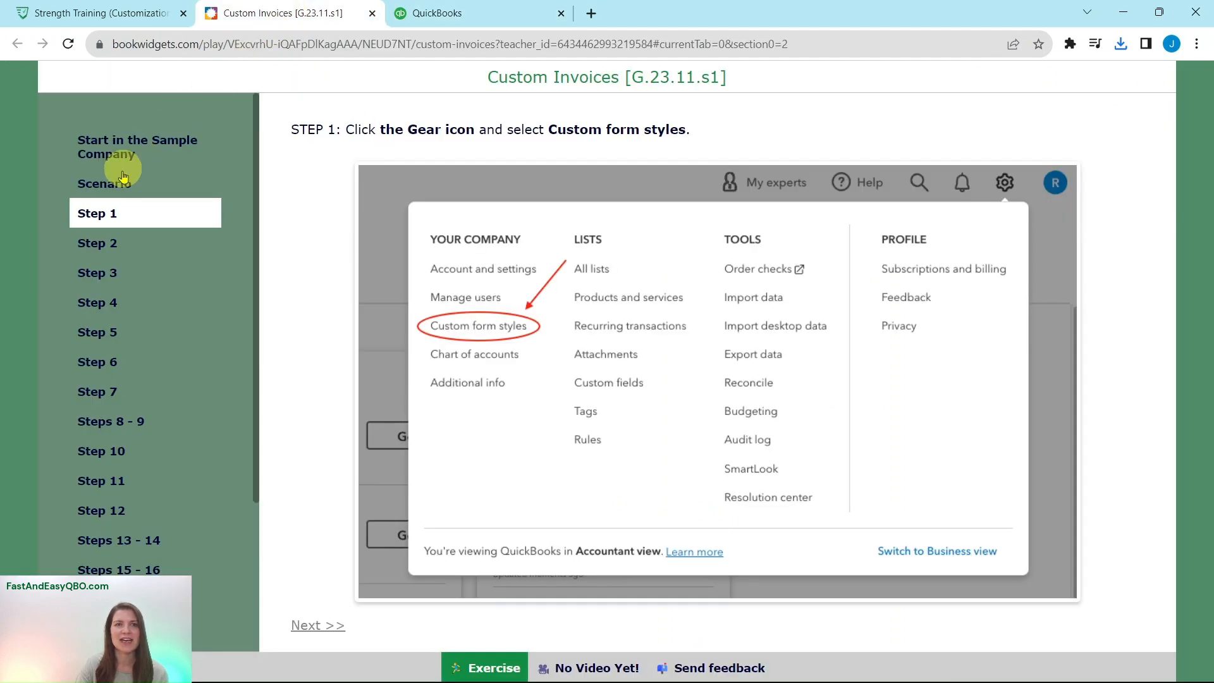
pyautogui.click(85, 243)
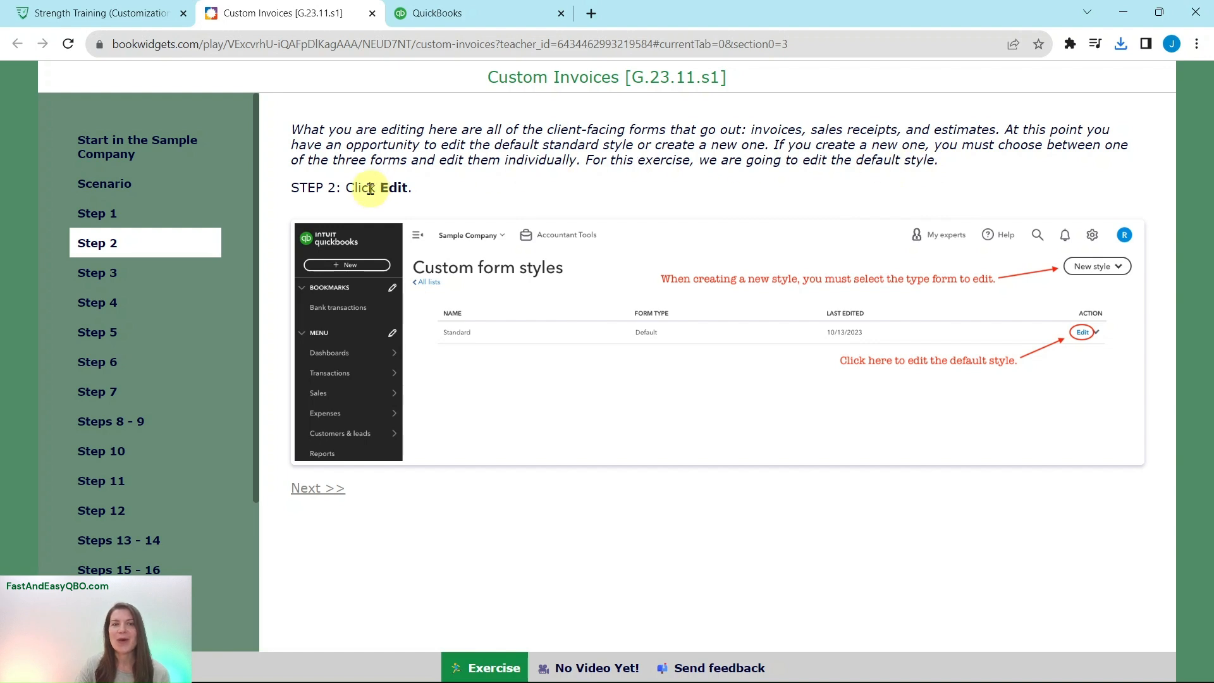
pyautogui.click(438, 14)
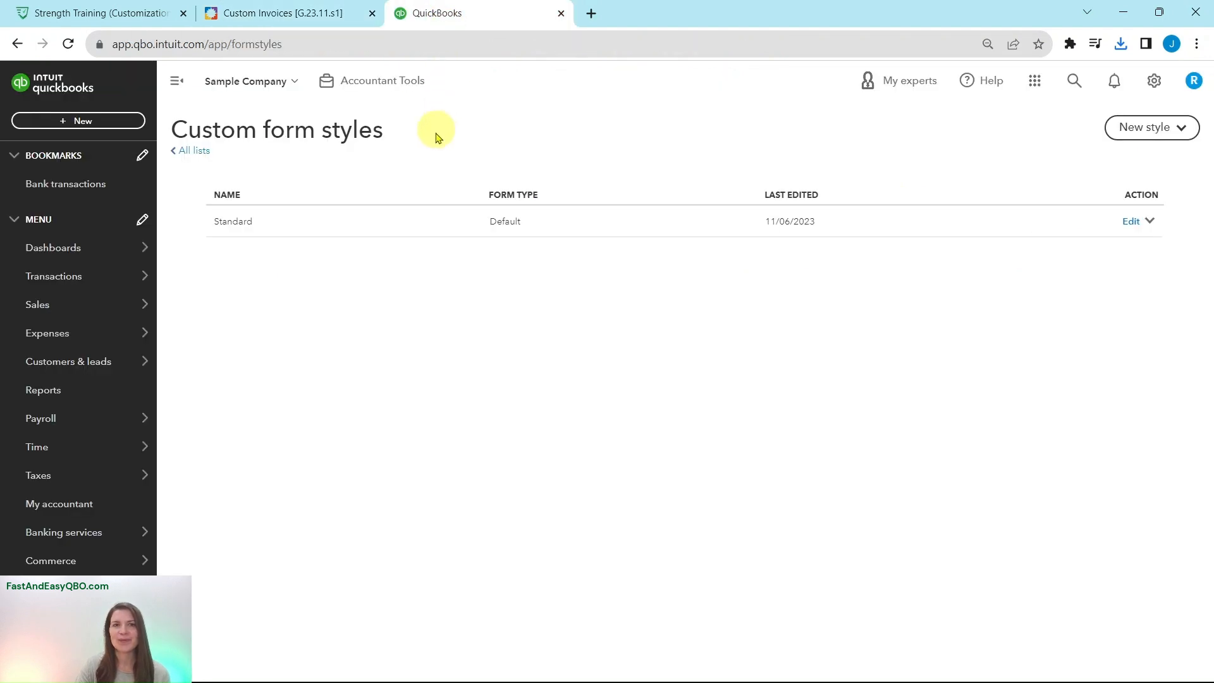
pyautogui.click(1131, 224)
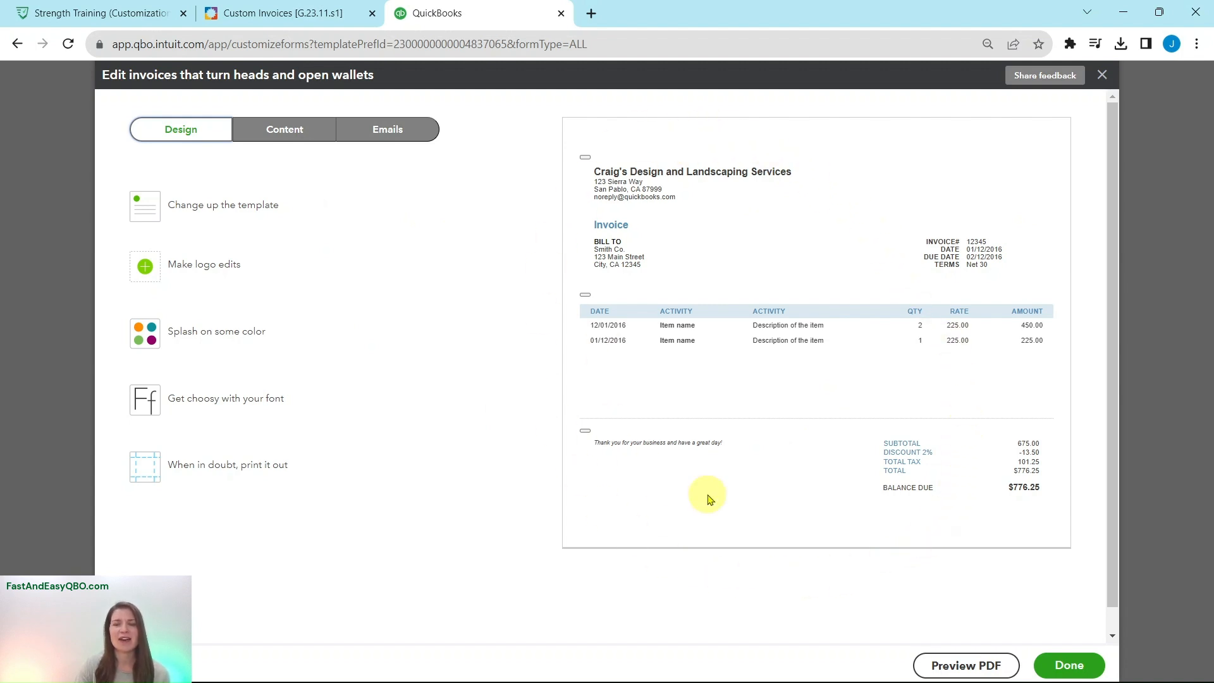
# - Follow Steps 3 and 4 of the exercise to change the invoice design template to Bold in QuickBooks
pyautogui.click(328, 15)
pyautogui.click(92, 274)
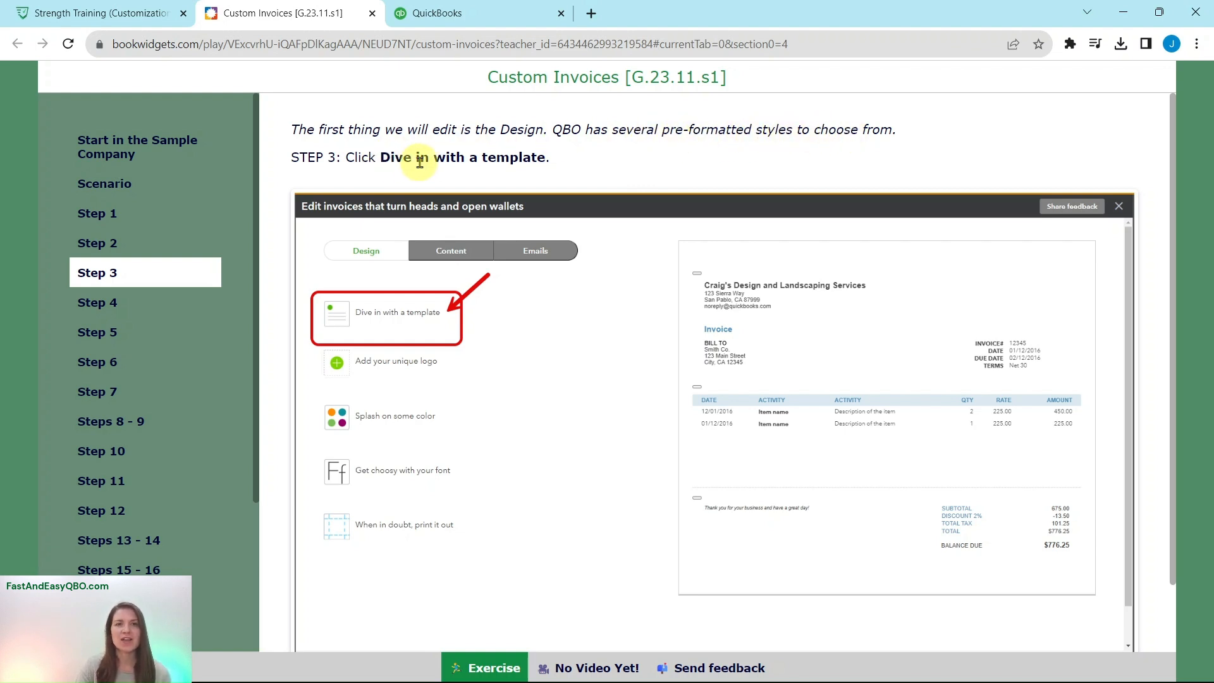
pyautogui.click(463, 21)
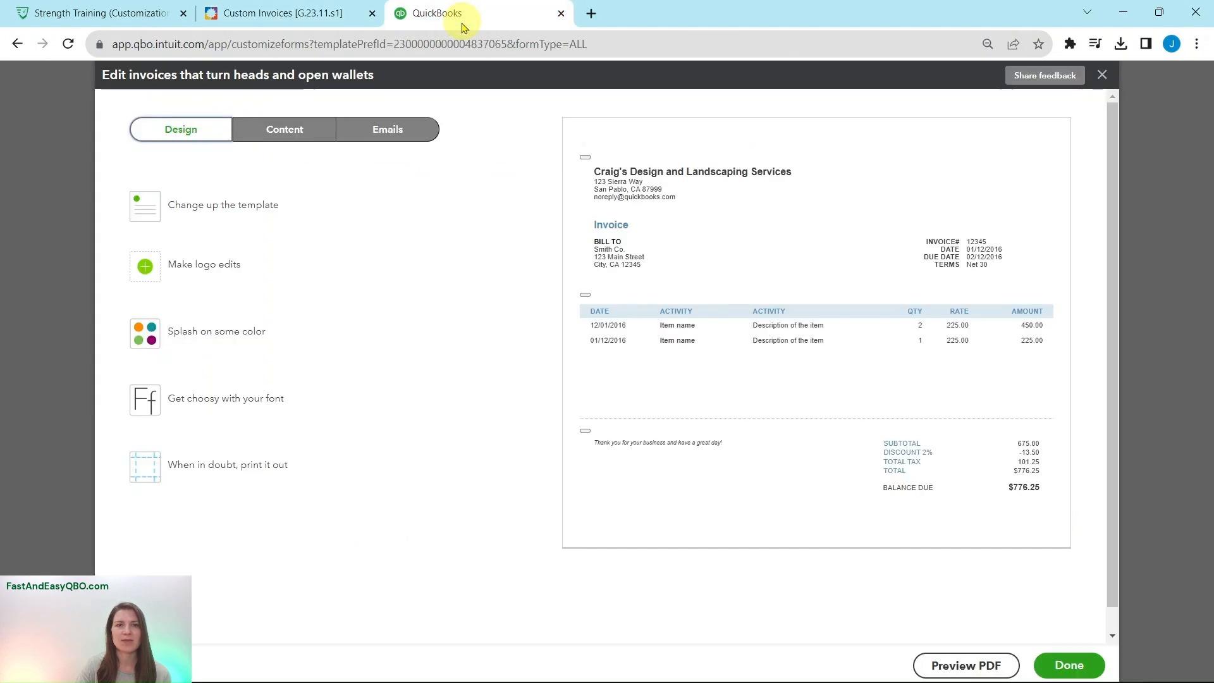
pyautogui.click(193, 210)
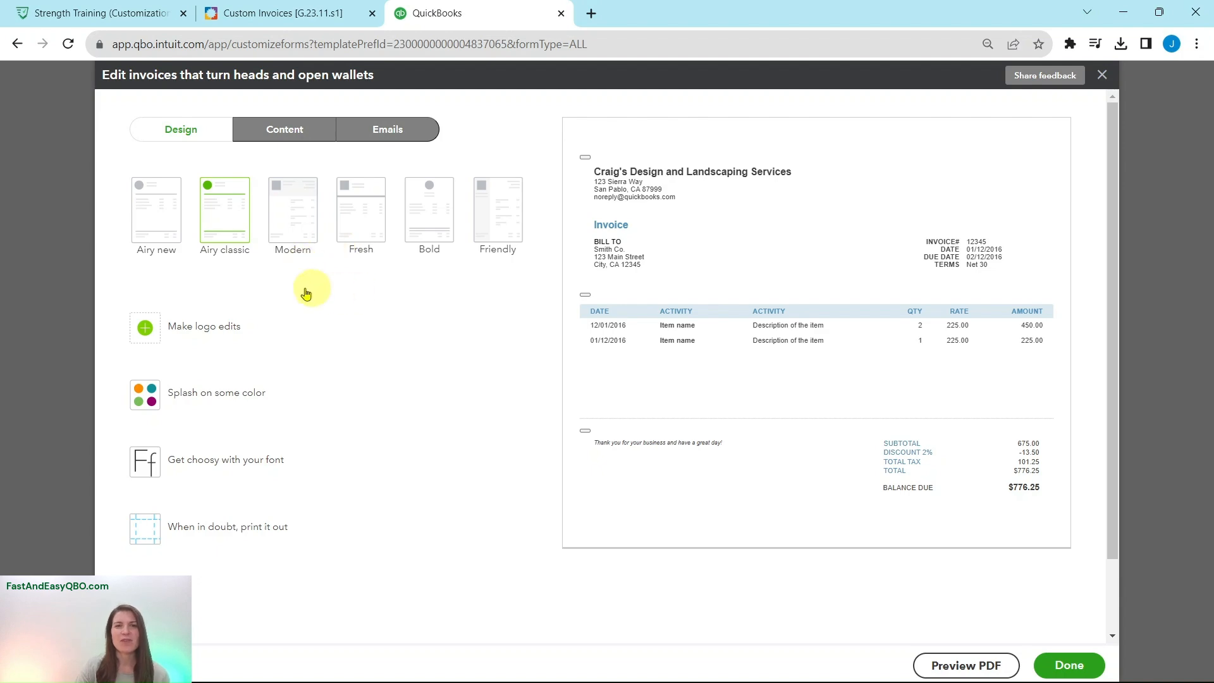
pyautogui.click(289, 13)
pyautogui.click(120, 302)
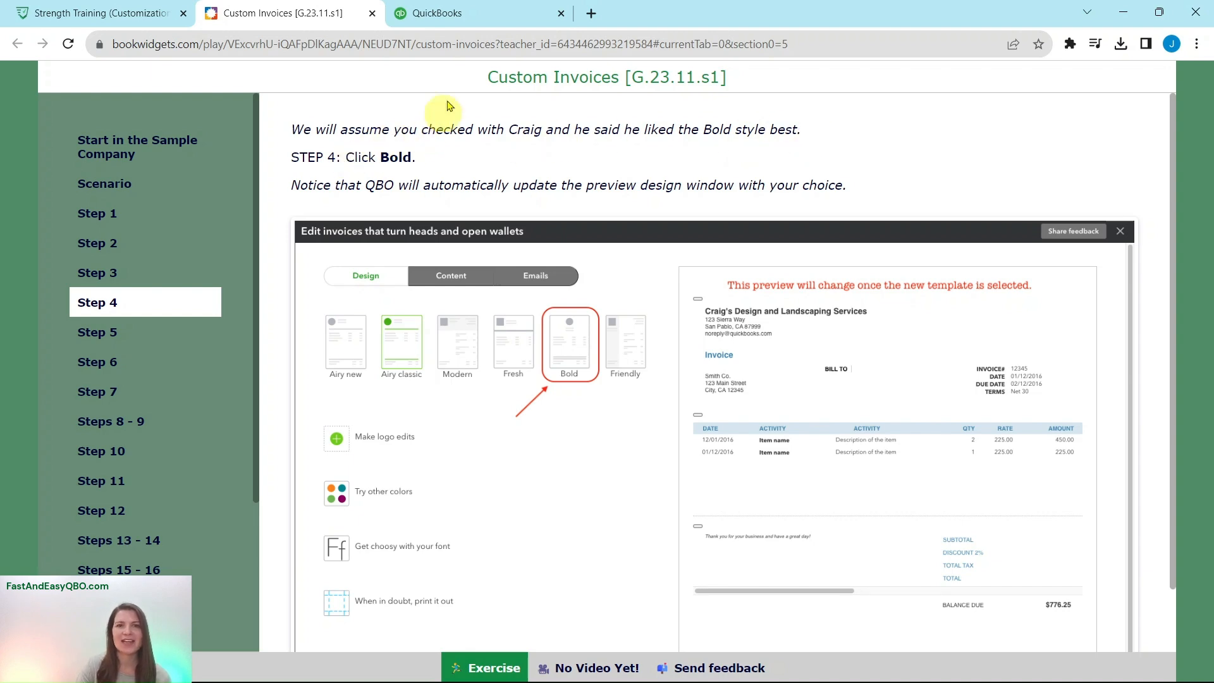
pyautogui.click(442, 14)
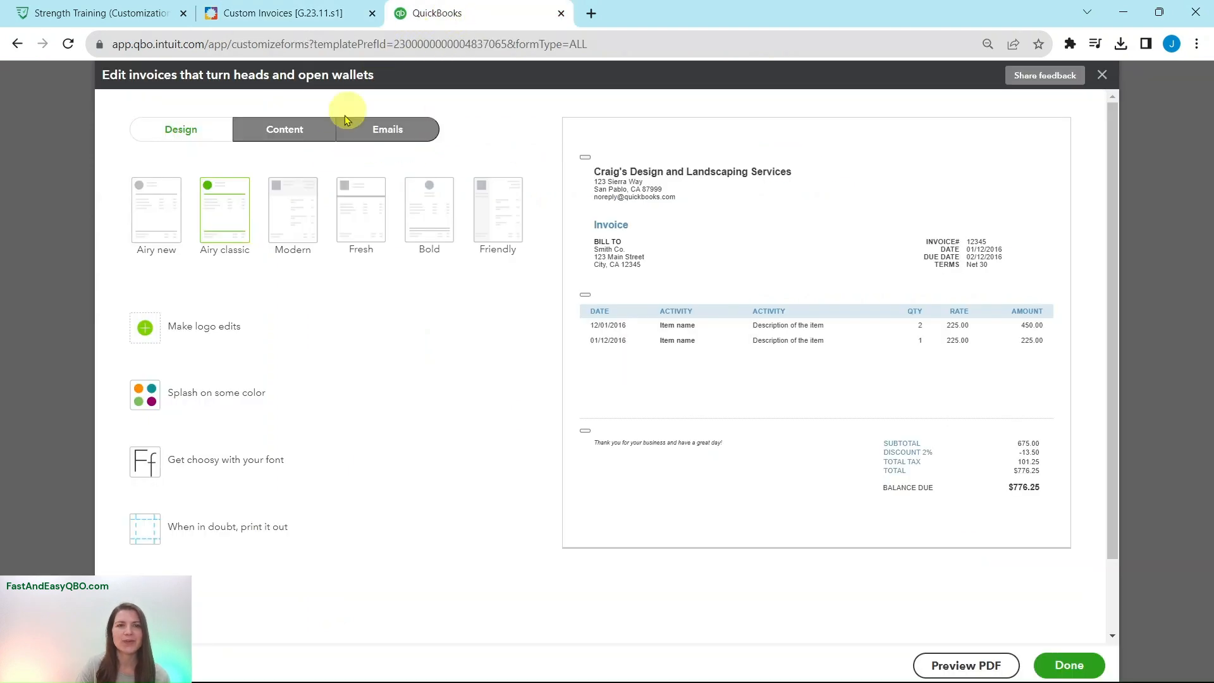
pyautogui.click(434, 226)
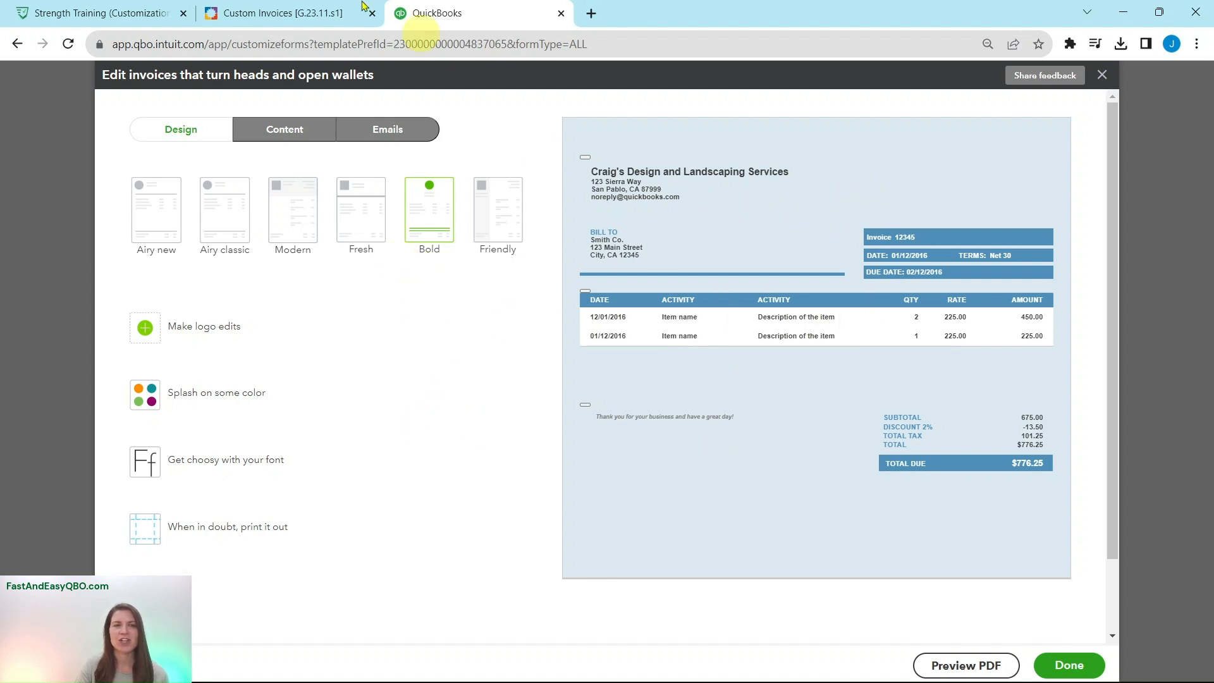
# - Read Step 5 of the exercise and upload the logo image from the November folder to the invoice form's logos
pyautogui.click(251, 14)
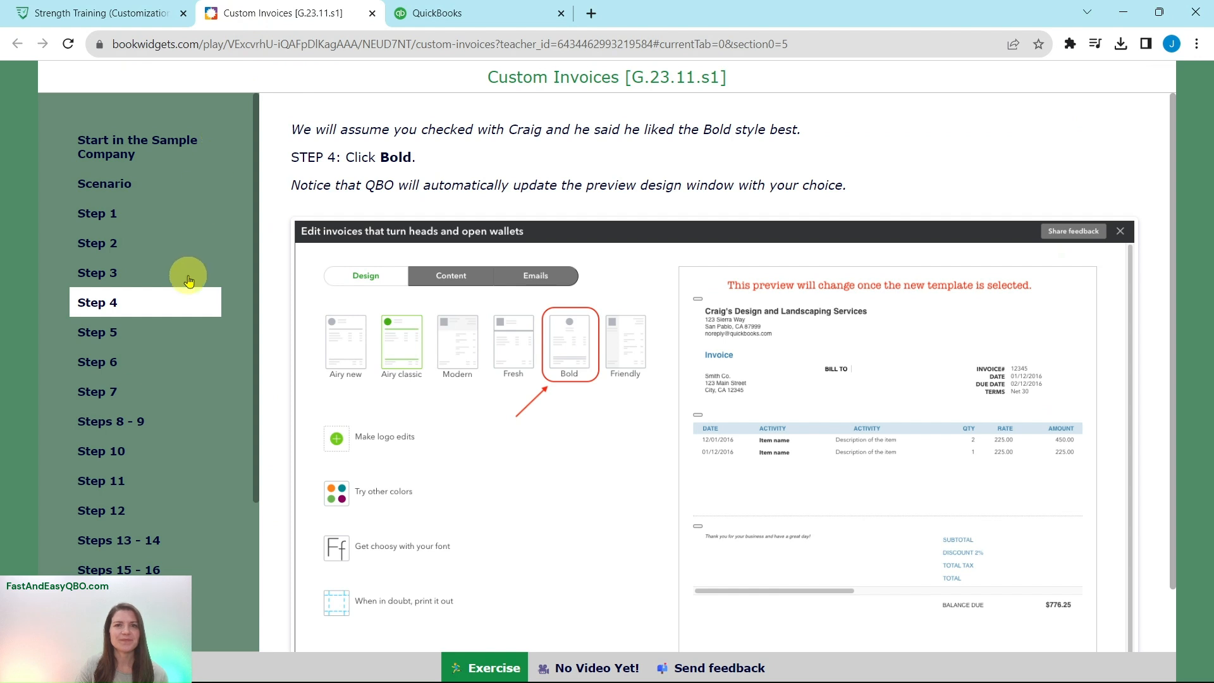
pyautogui.click(104, 330)
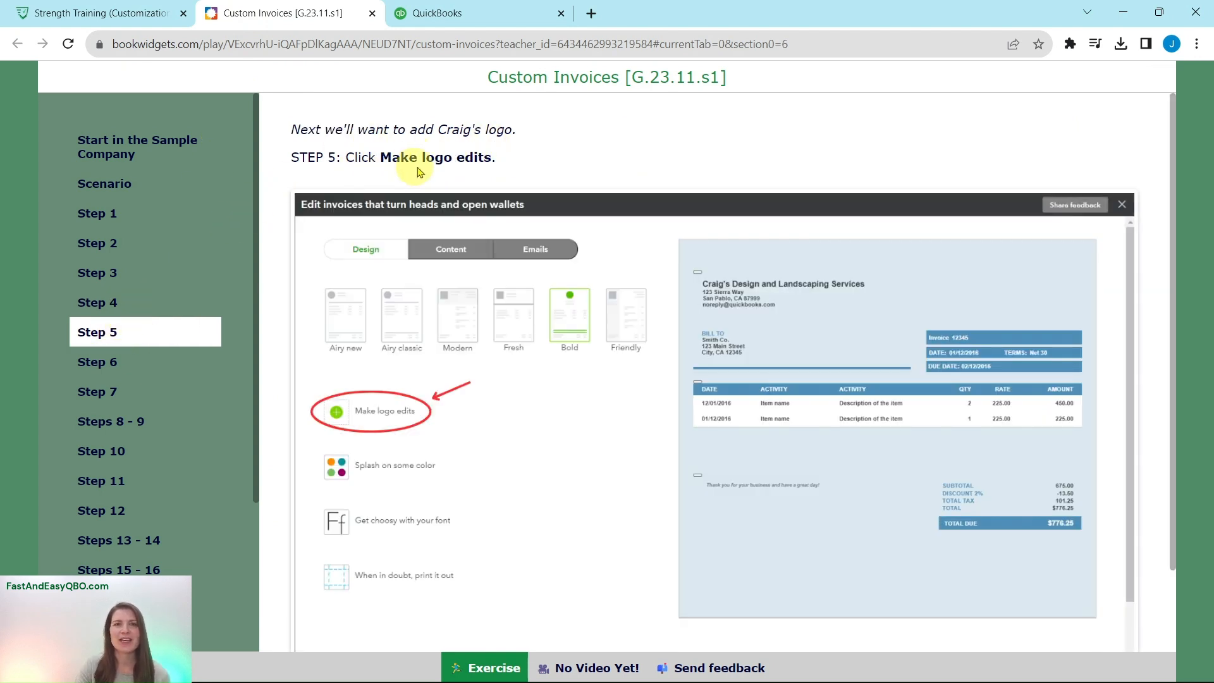
pyautogui.click(458, 13)
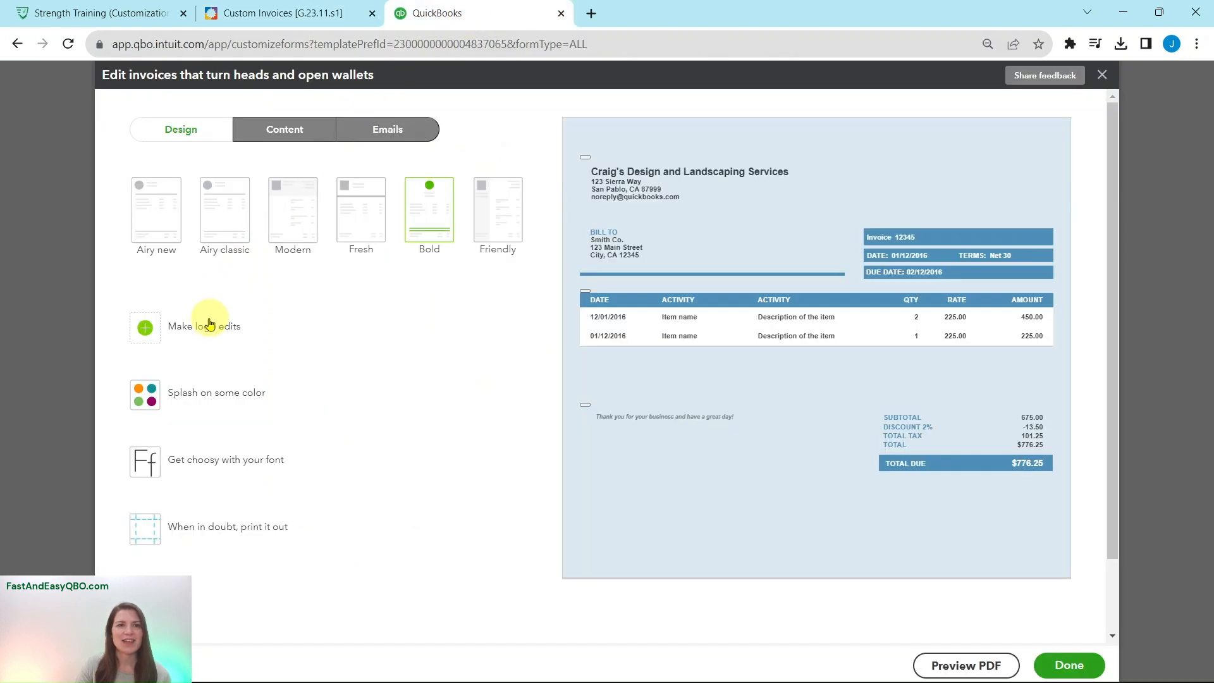
pyautogui.click(198, 339)
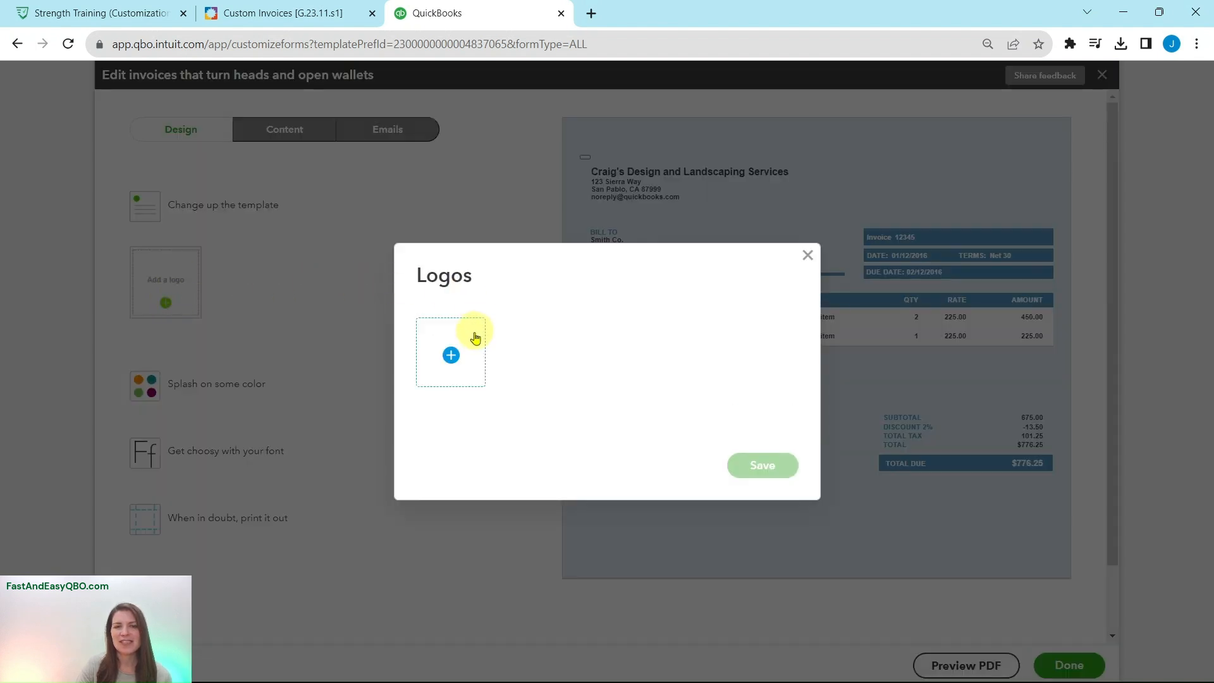
pyautogui.click(451, 356)
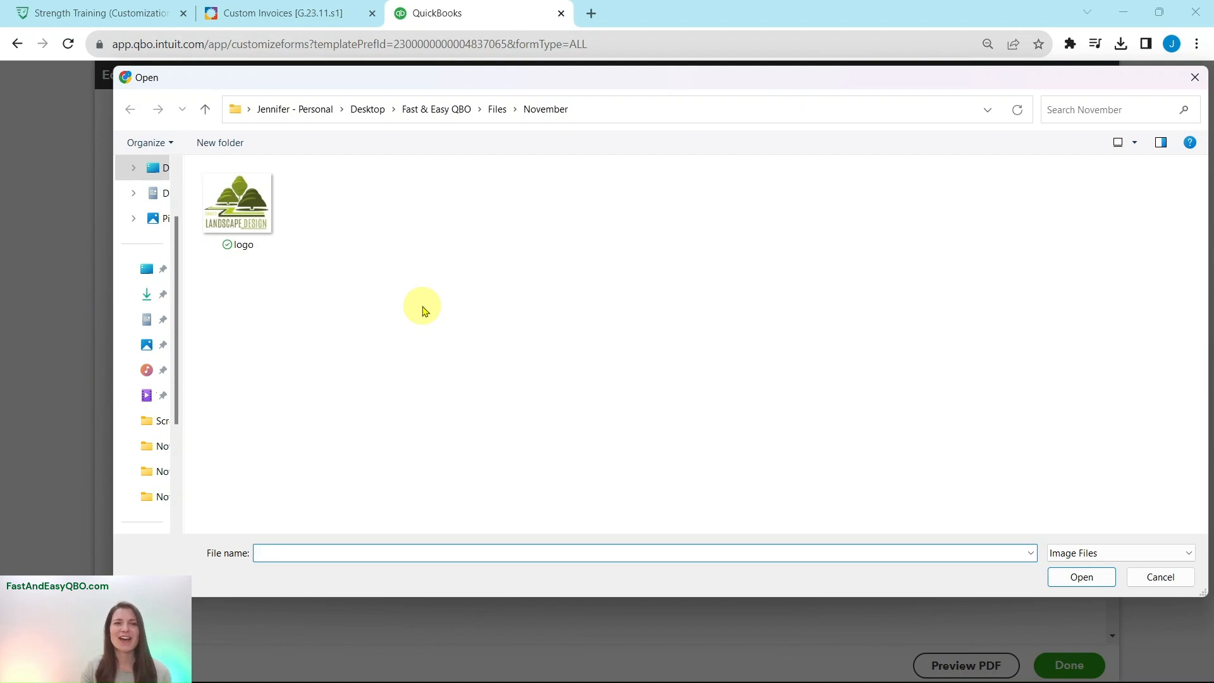
pyautogui.click(243, 212)
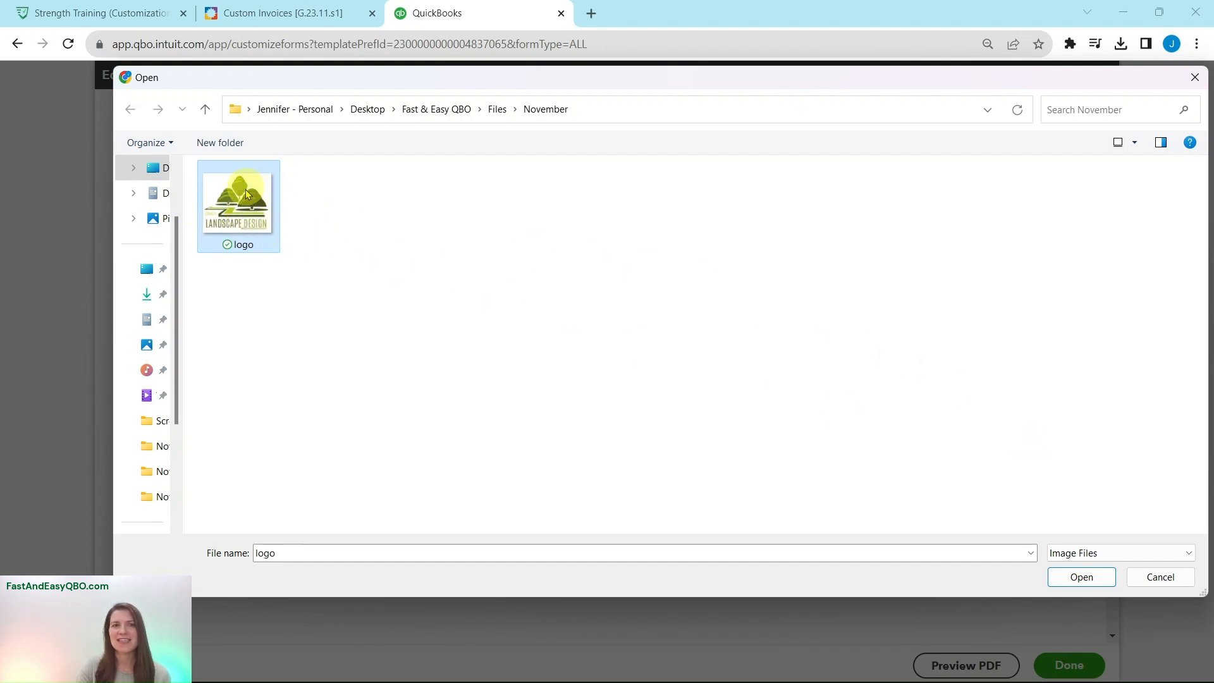
pyautogui.click(1082, 578)
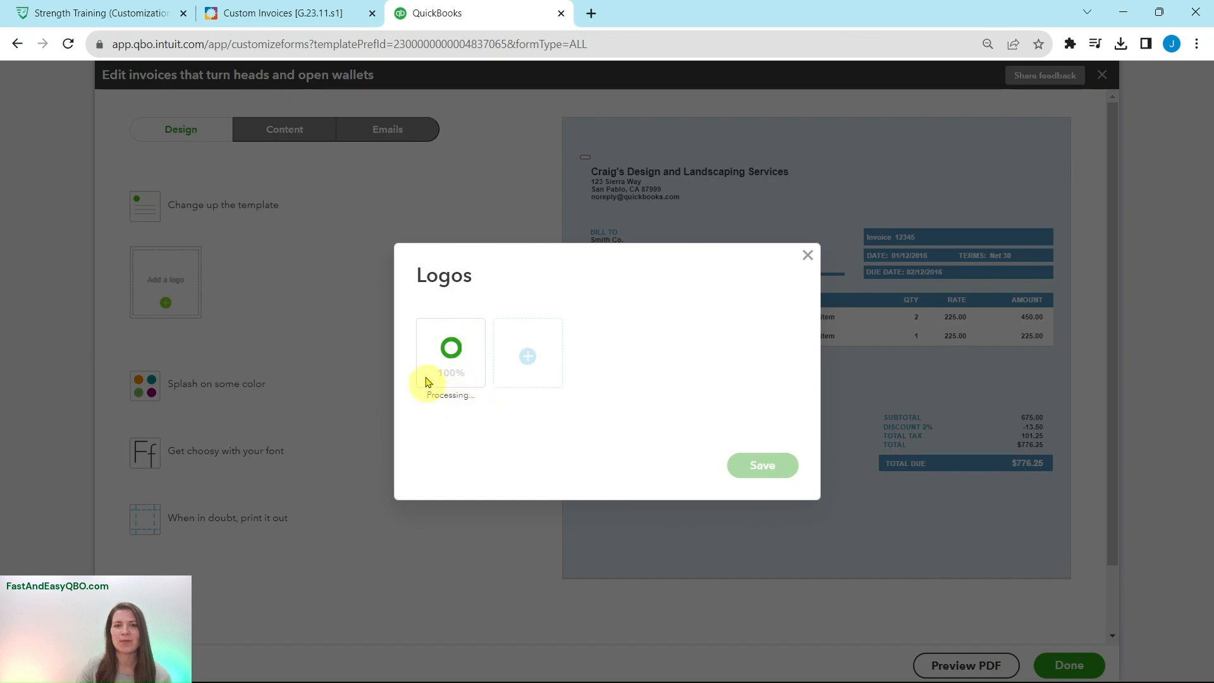
# - Go through Steps 6 to 9 of the exercise and save the uploaded logo to the invoice design in QuickBooks
pyautogui.click(282, 14)
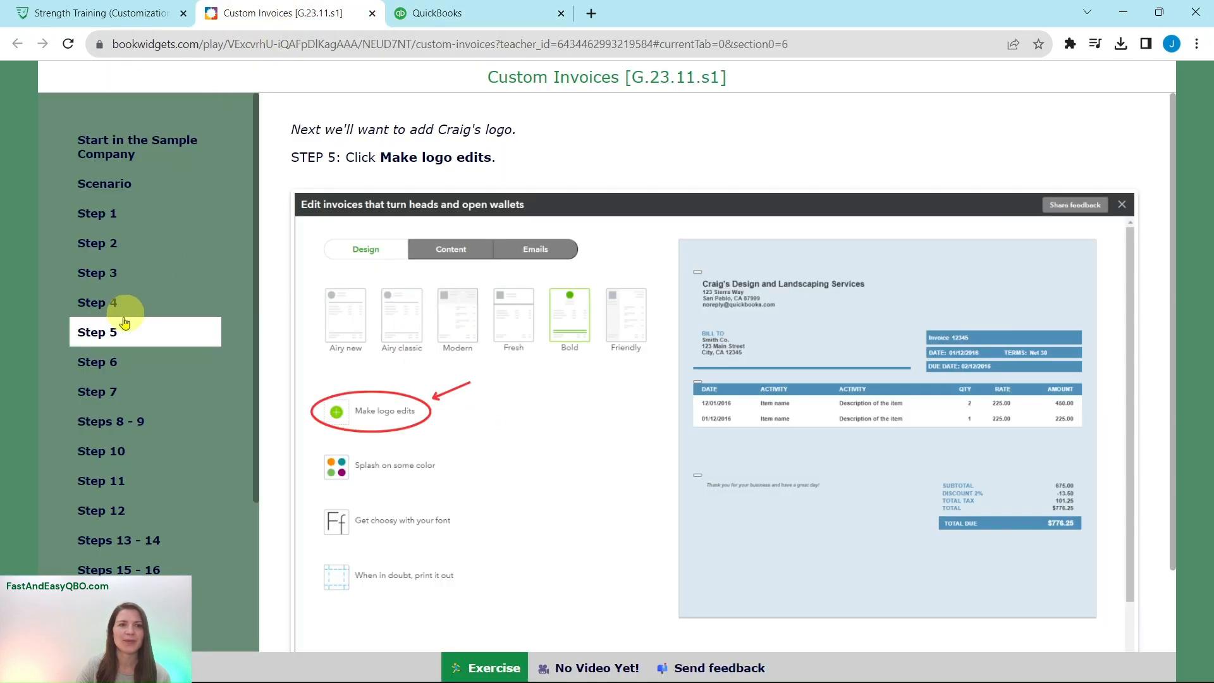
pyautogui.click(101, 365)
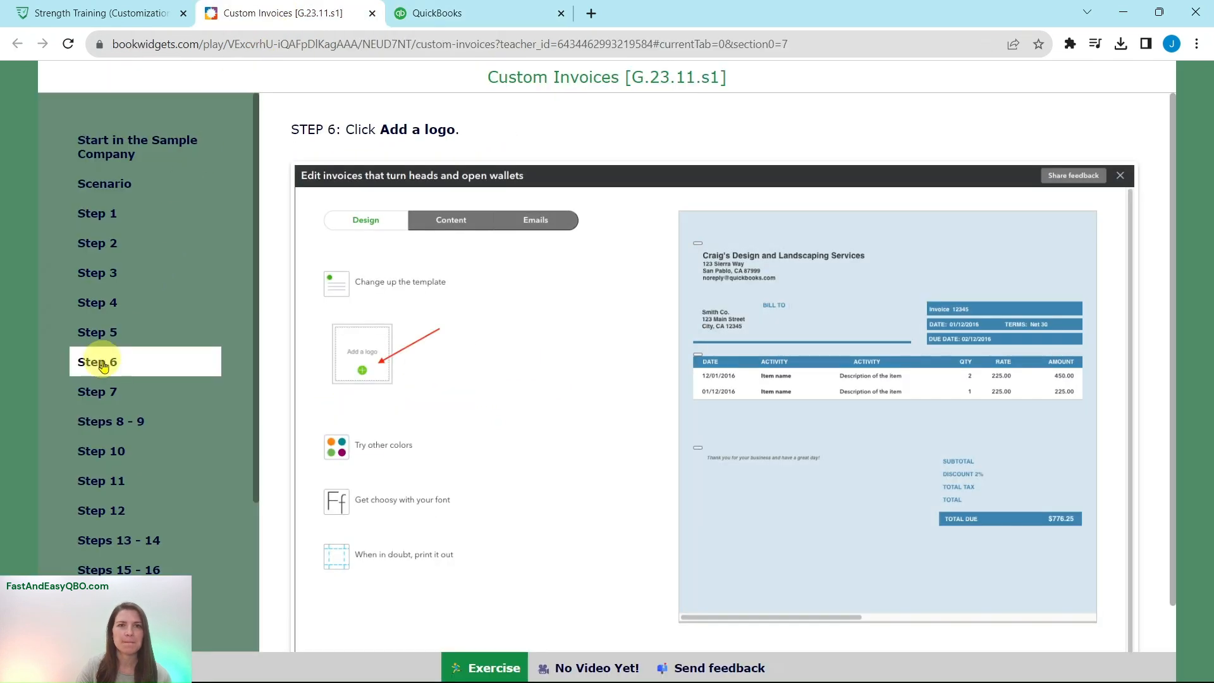
pyautogui.click(103, 394)
pyautogui.click(124, 423)
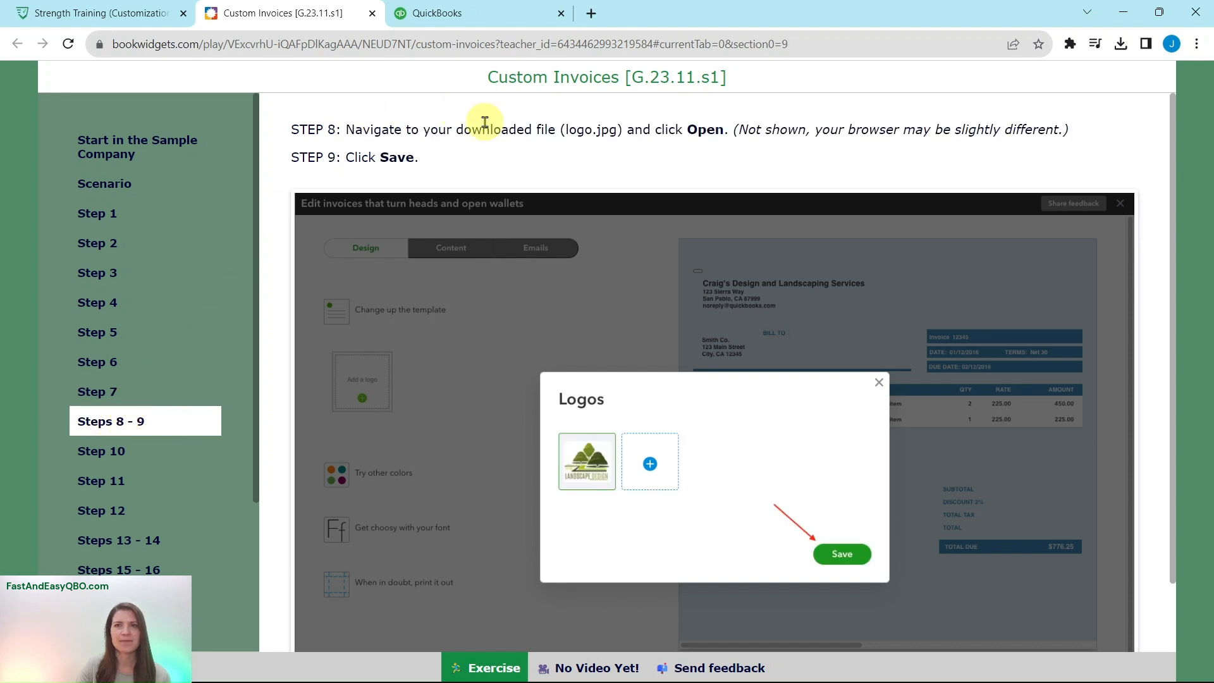
pyautogui.click(476, 16)
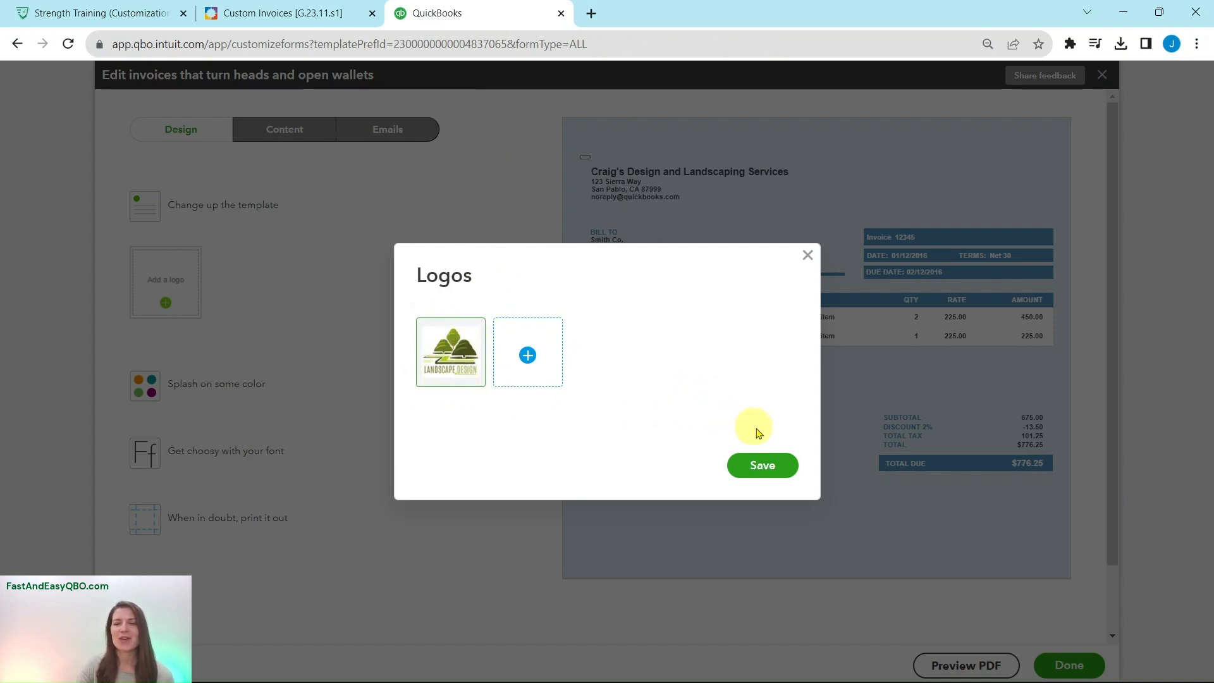
pyautogui.click(762, 472)
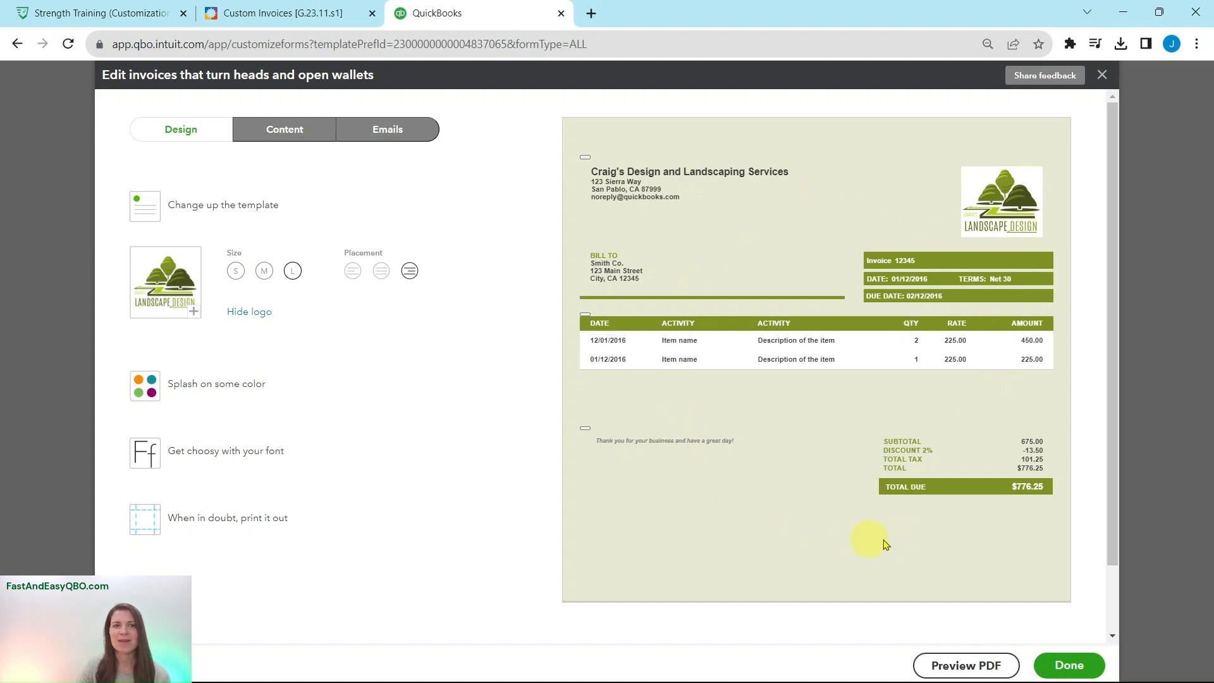
# - Read Step 10 of the exercise and switch the QuickBooks invoice form to its Content settings
pyautogui.click(319, 14)
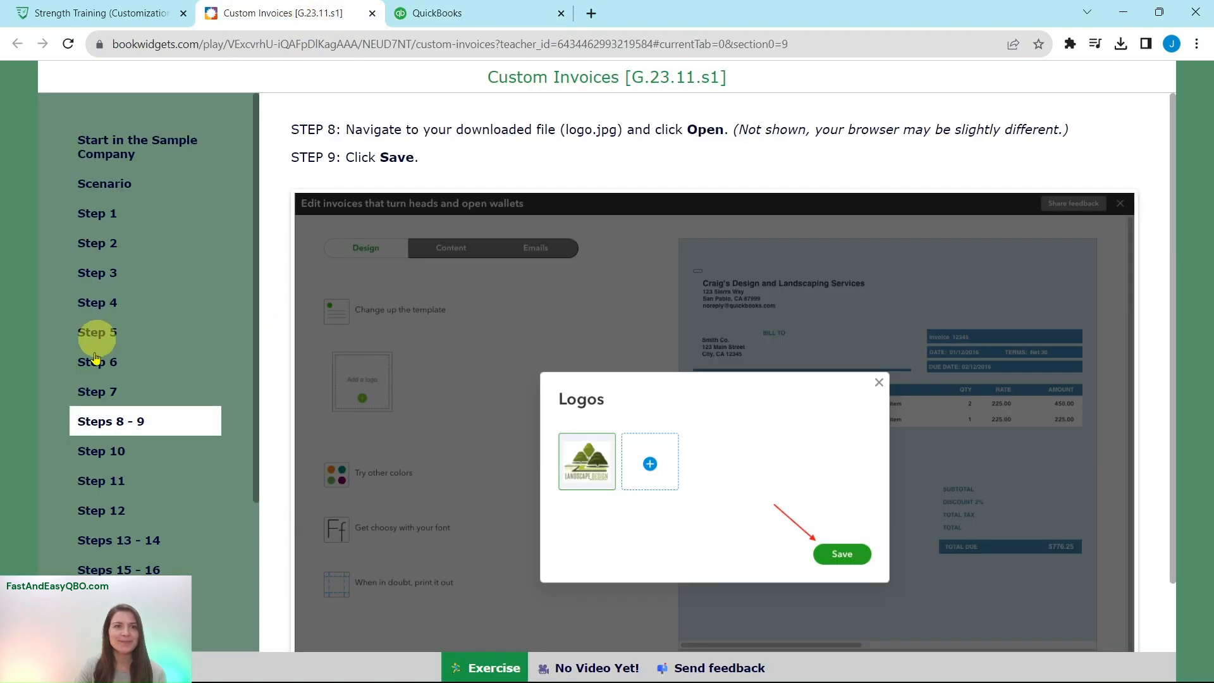
pyautogui.click(103, 450)
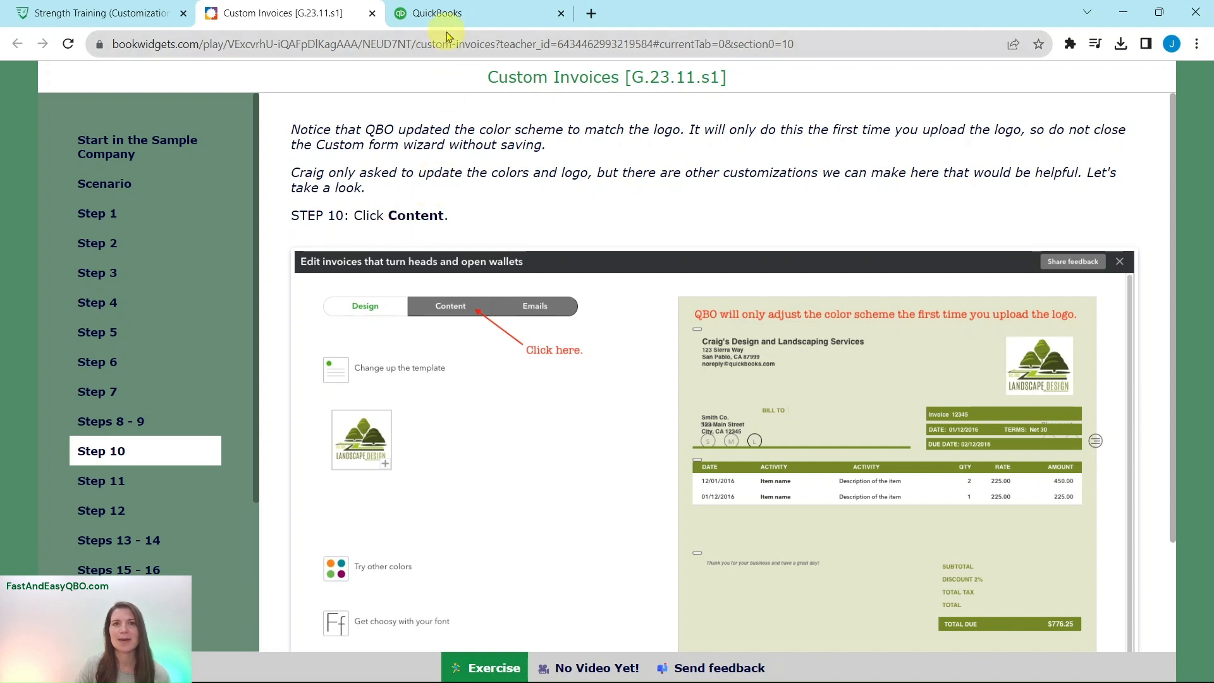
pyautogui.click(442, 13)
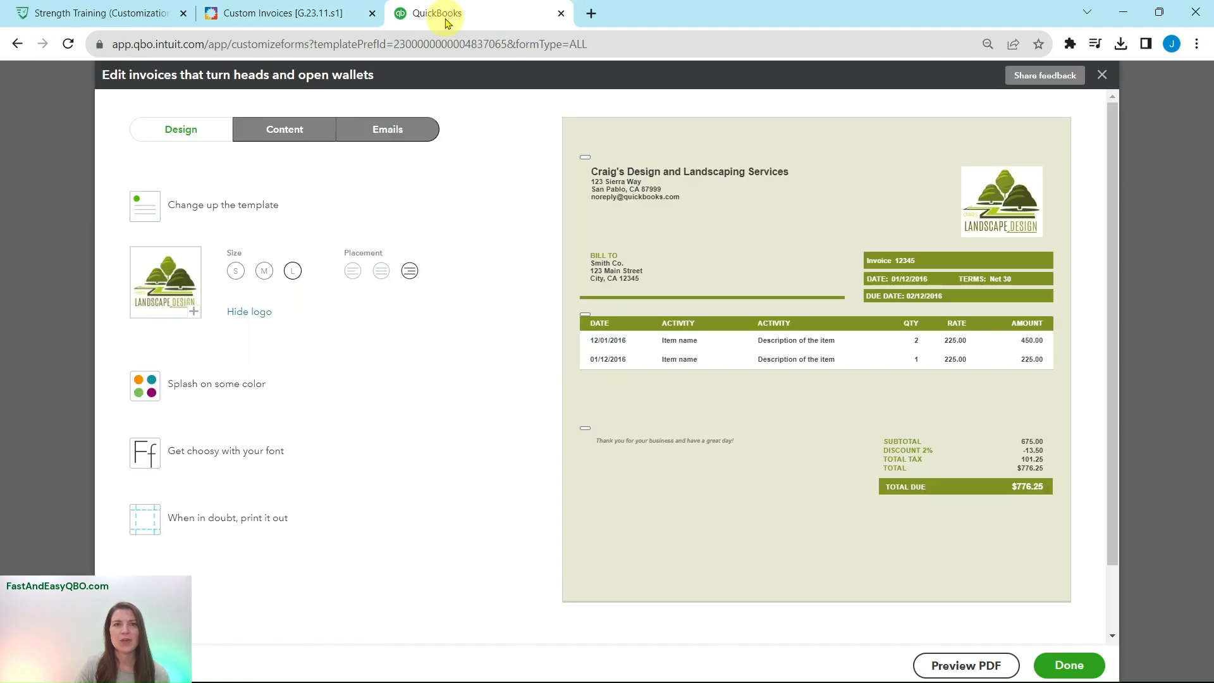
pyautogui.click(282, 135)
# - Read Step 11 of the exercise and open the invoice's header section for editing in QuickBooks
pyautogui.click(285, 13)
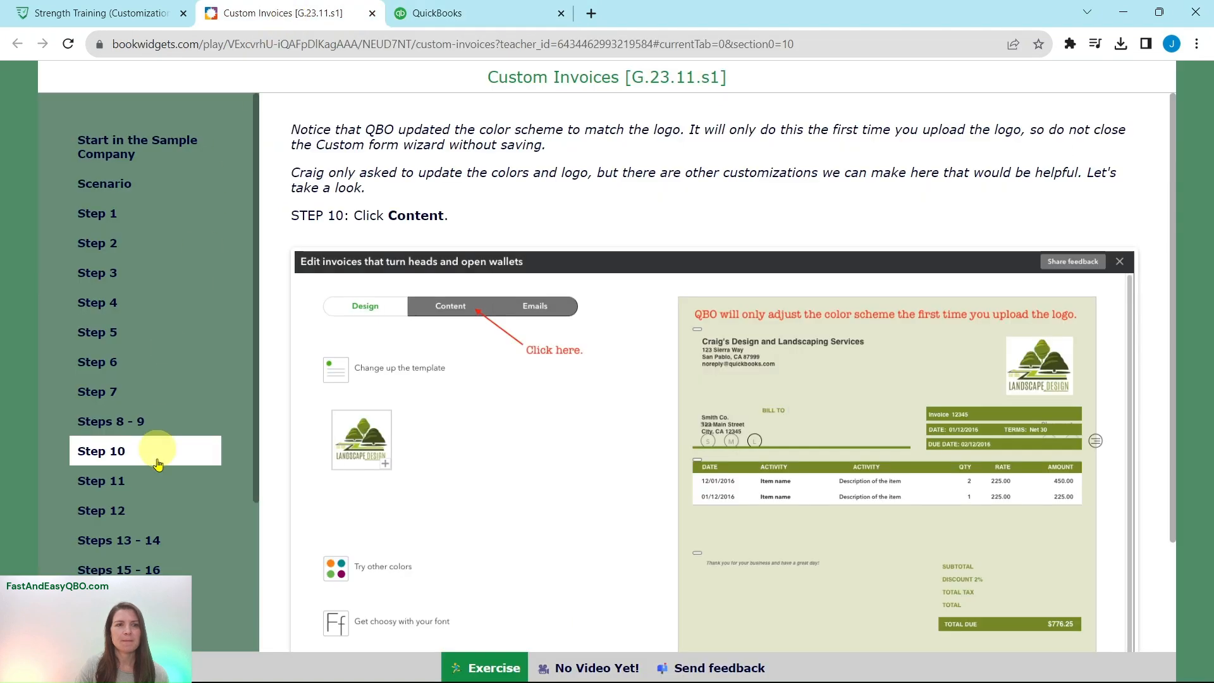
pyautogui.click(120, 481)
pyautogui.scroll(-3, 162, 258)
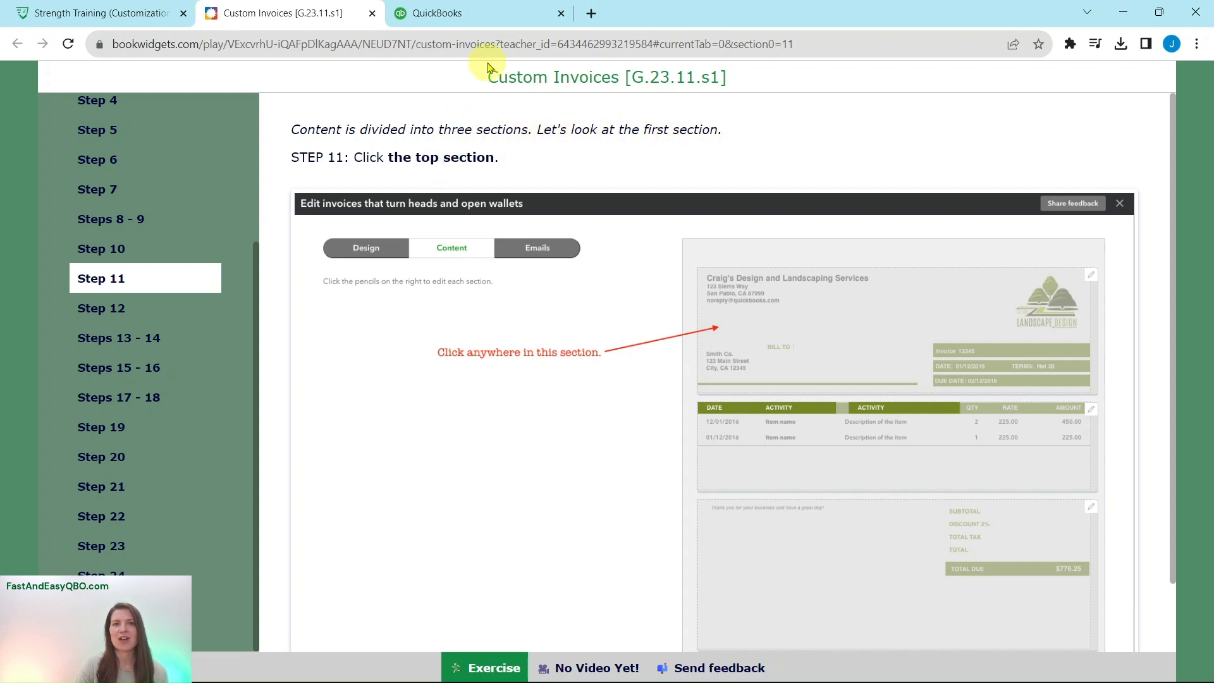
pyautogui.click(489, 22)
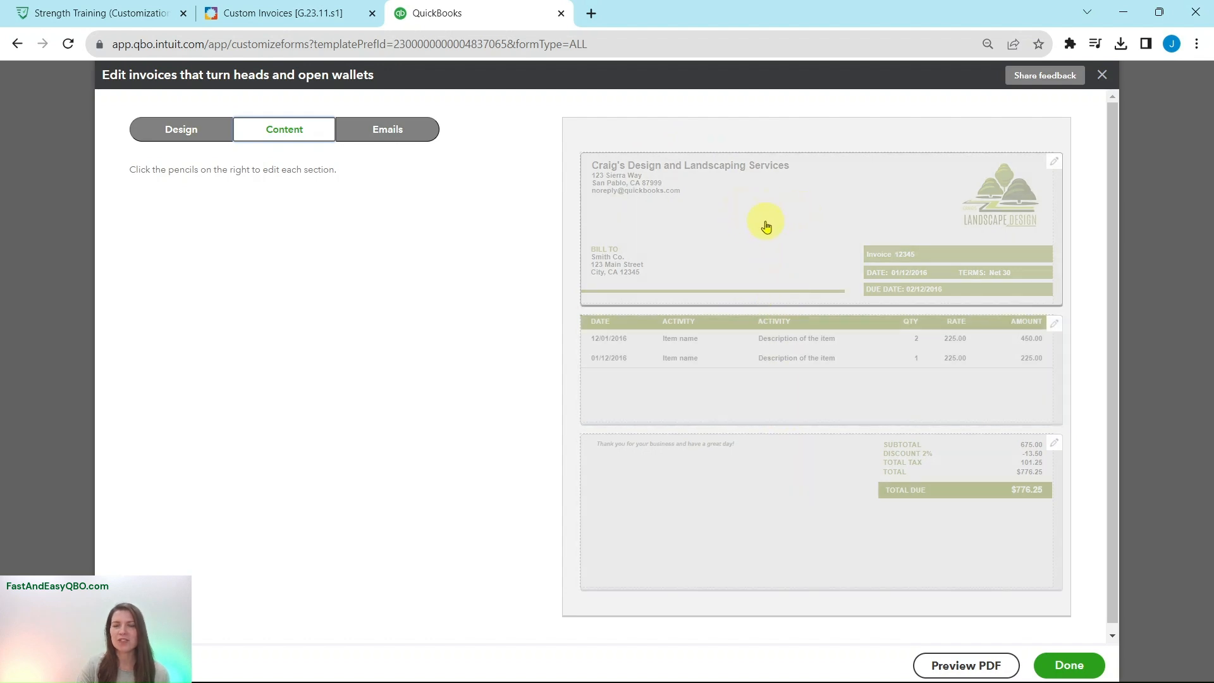
pyautogui.click(765, 226)
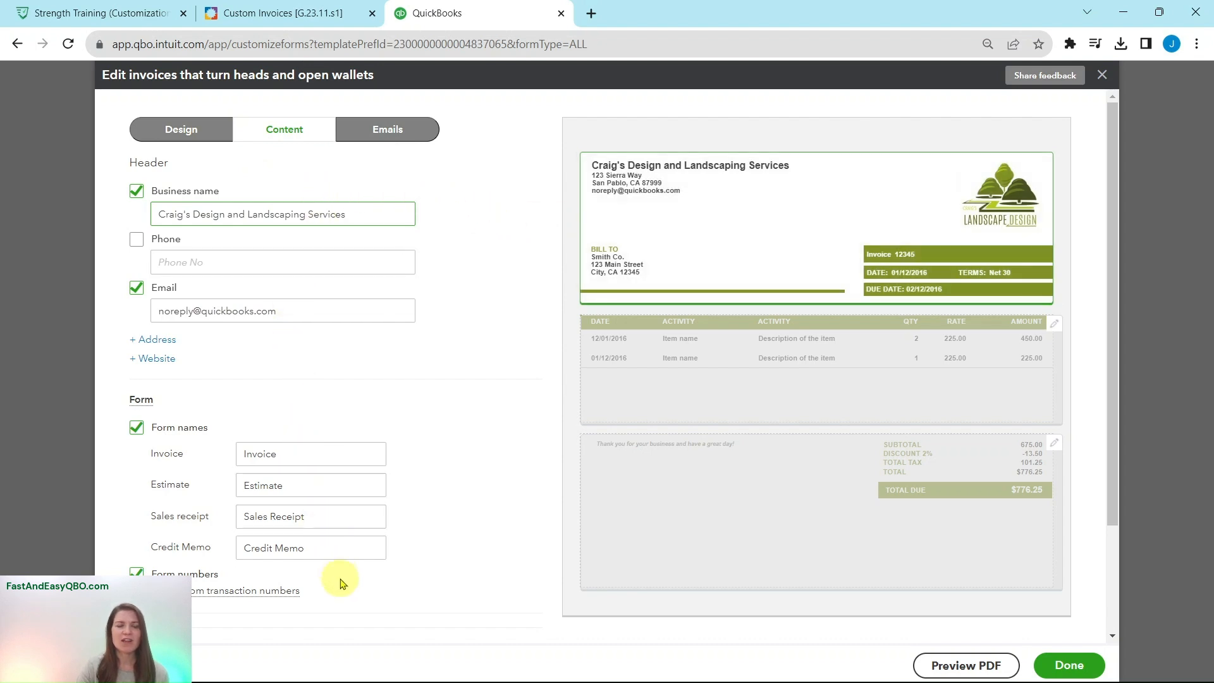
# - Follow Step 12 of the exercise to remove the email from the invoice header and add a website field in QuickBooks
pyautogui.click(309, 19)
pyautogui.click(117, 305)
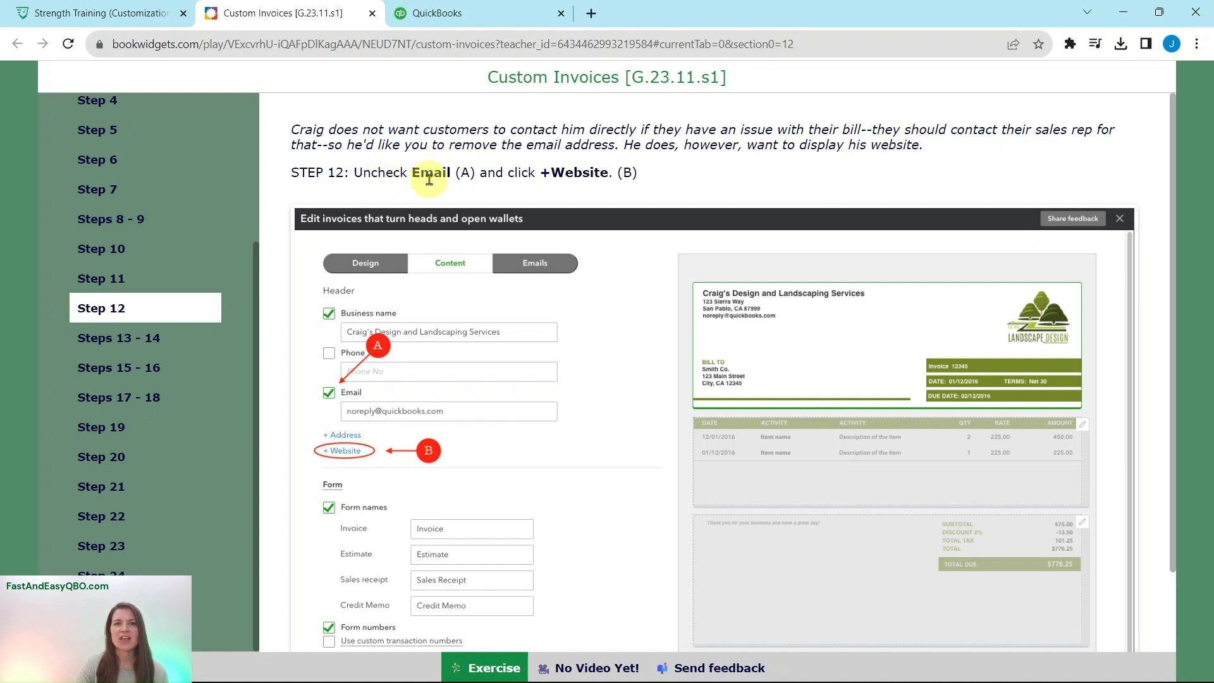
pyautogui.click(485, 22)
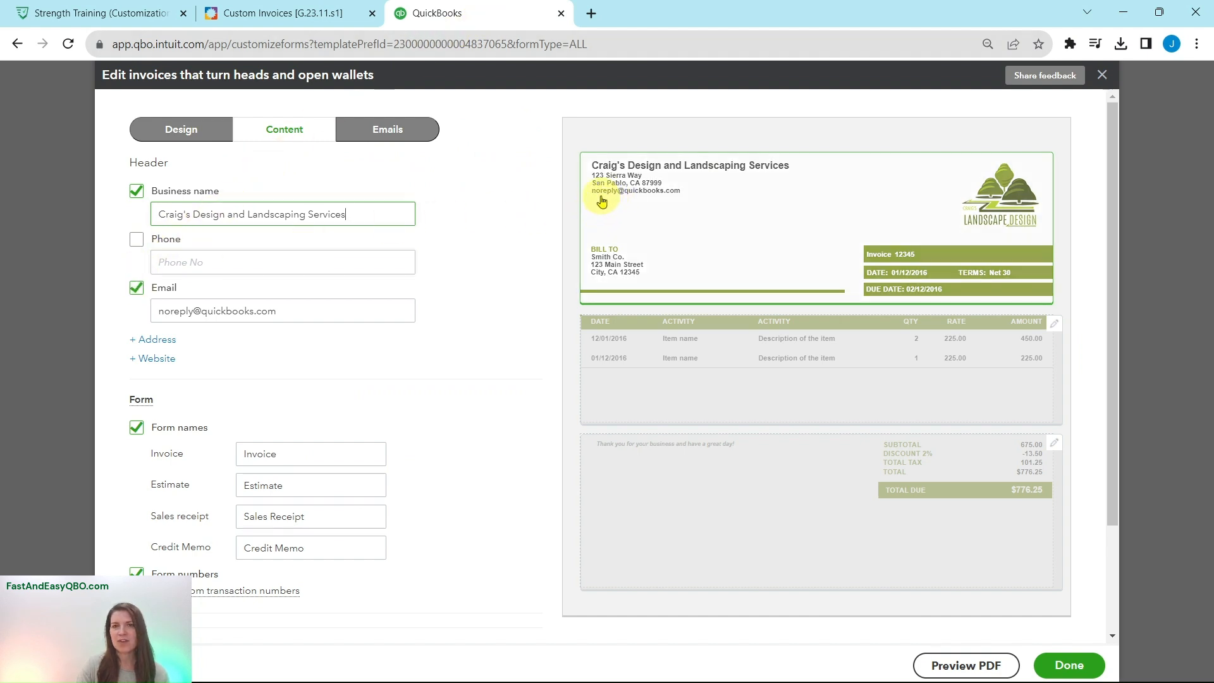
pyautogui.click(136, 287)
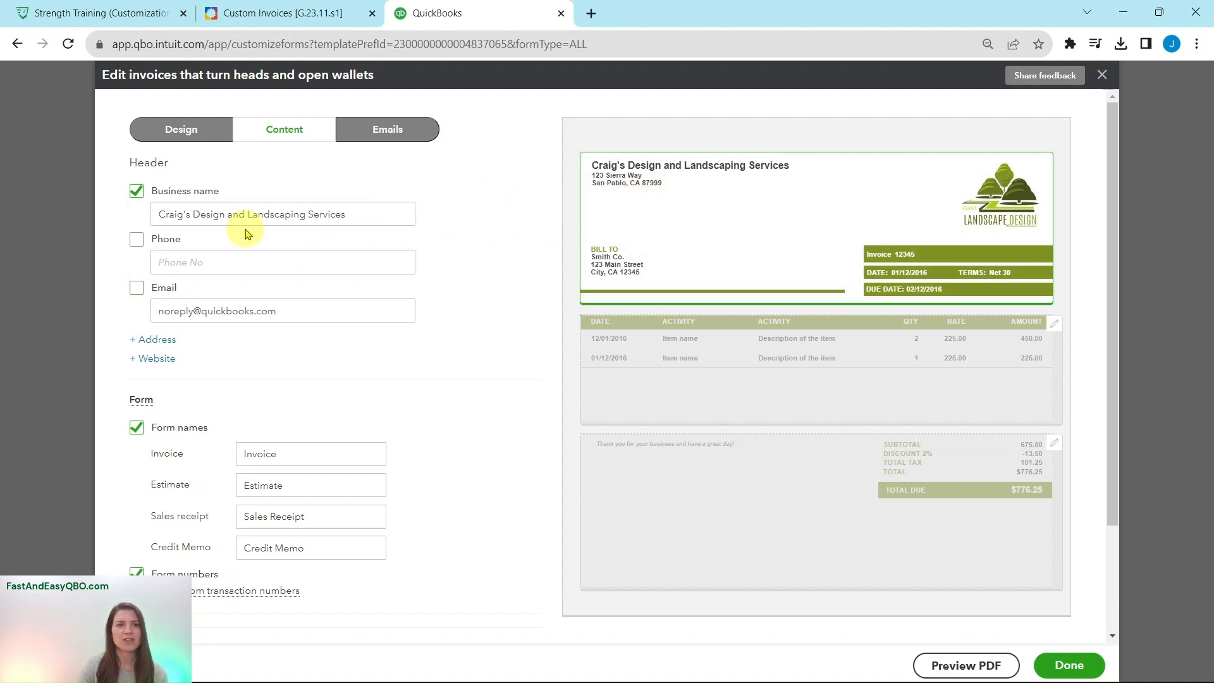
pyautogui.click(148, 360)
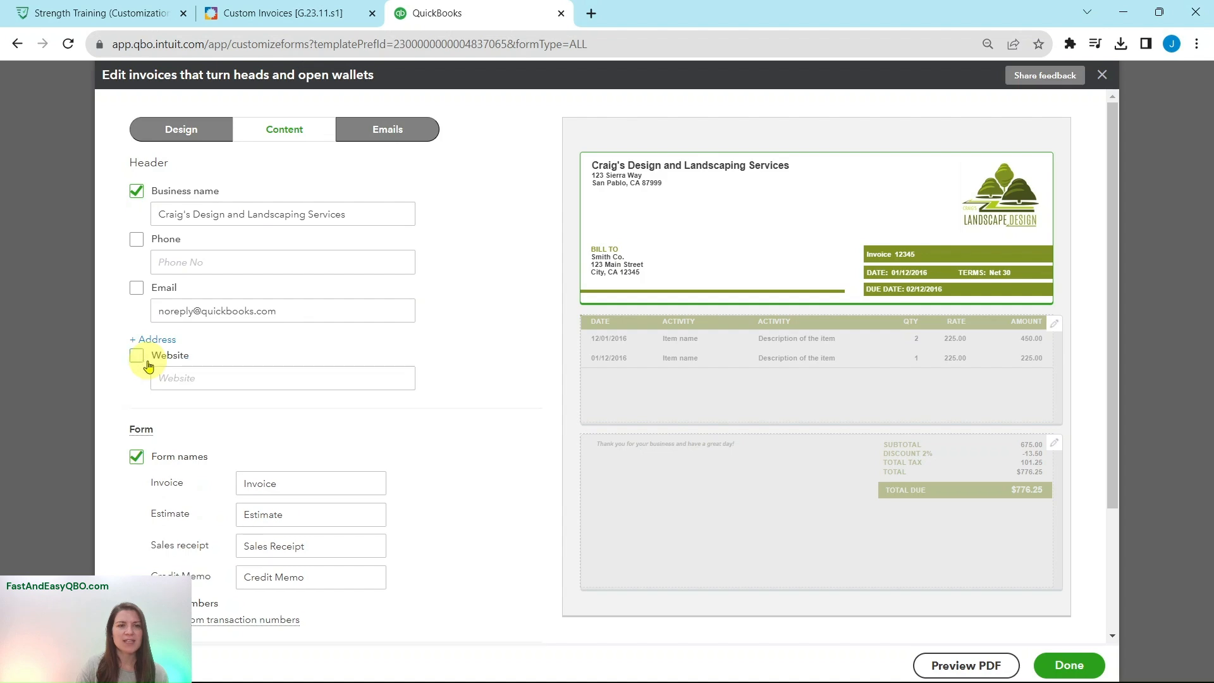
pyautogui.click(246, 13)
pyautogui.click(136, 344)
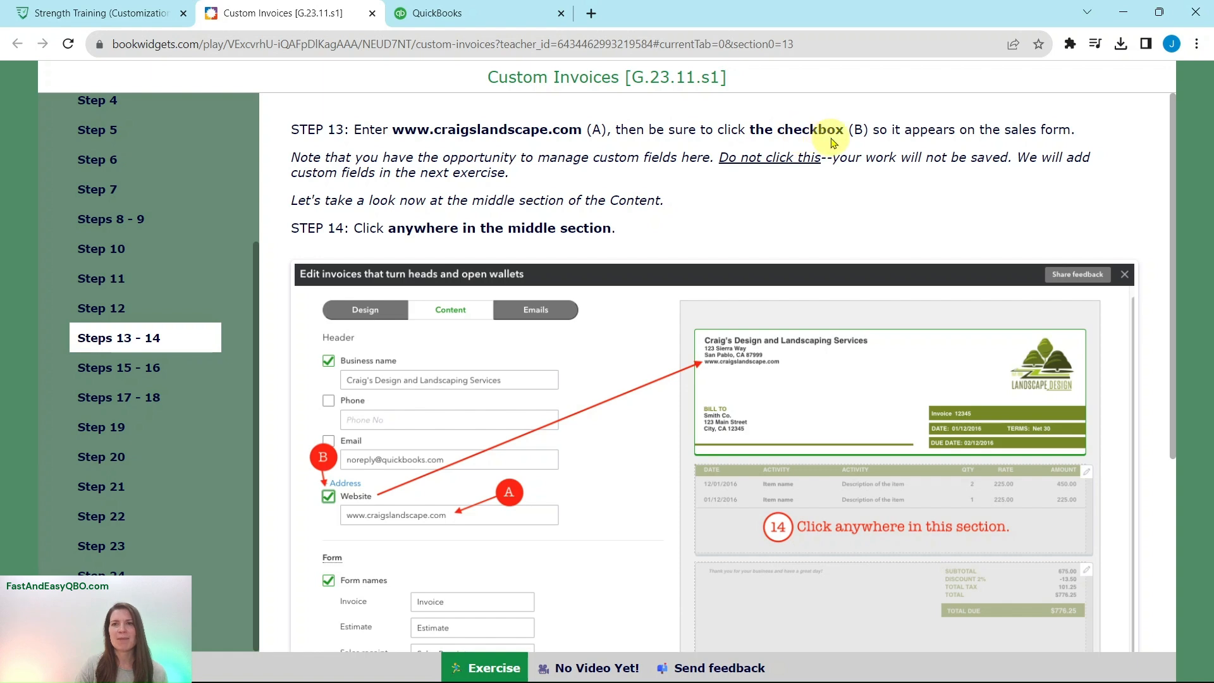
pyautogui.click(499, 13)
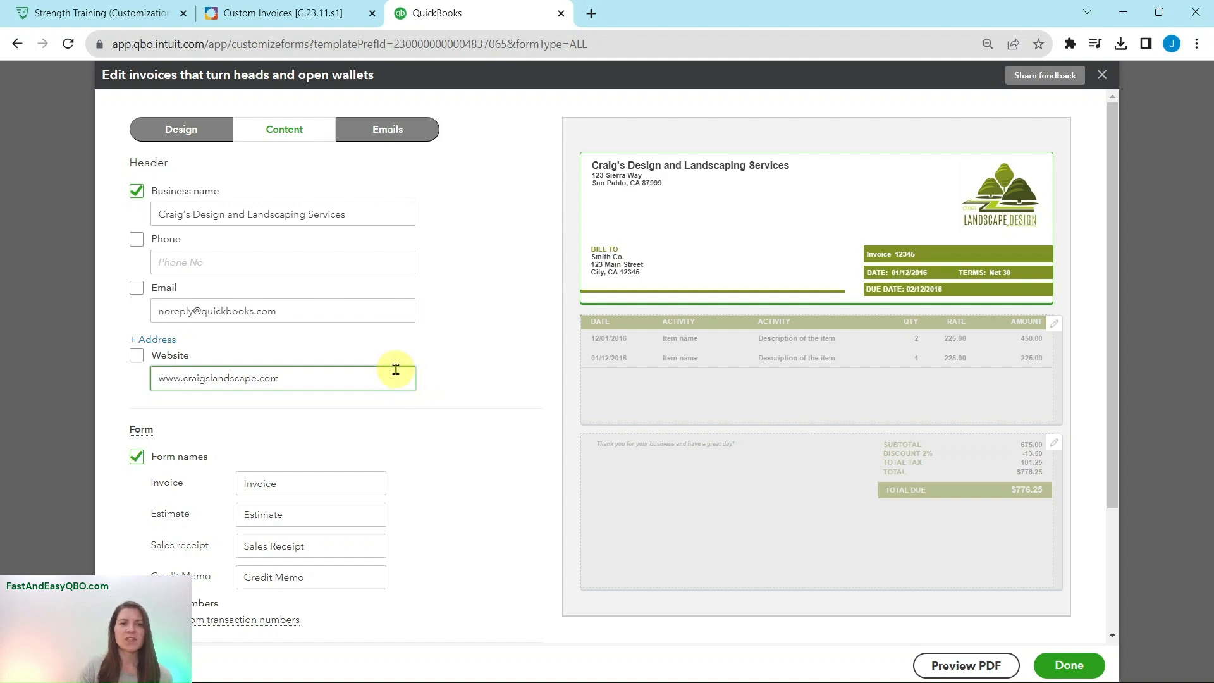
pyautogui.click(136, 357)
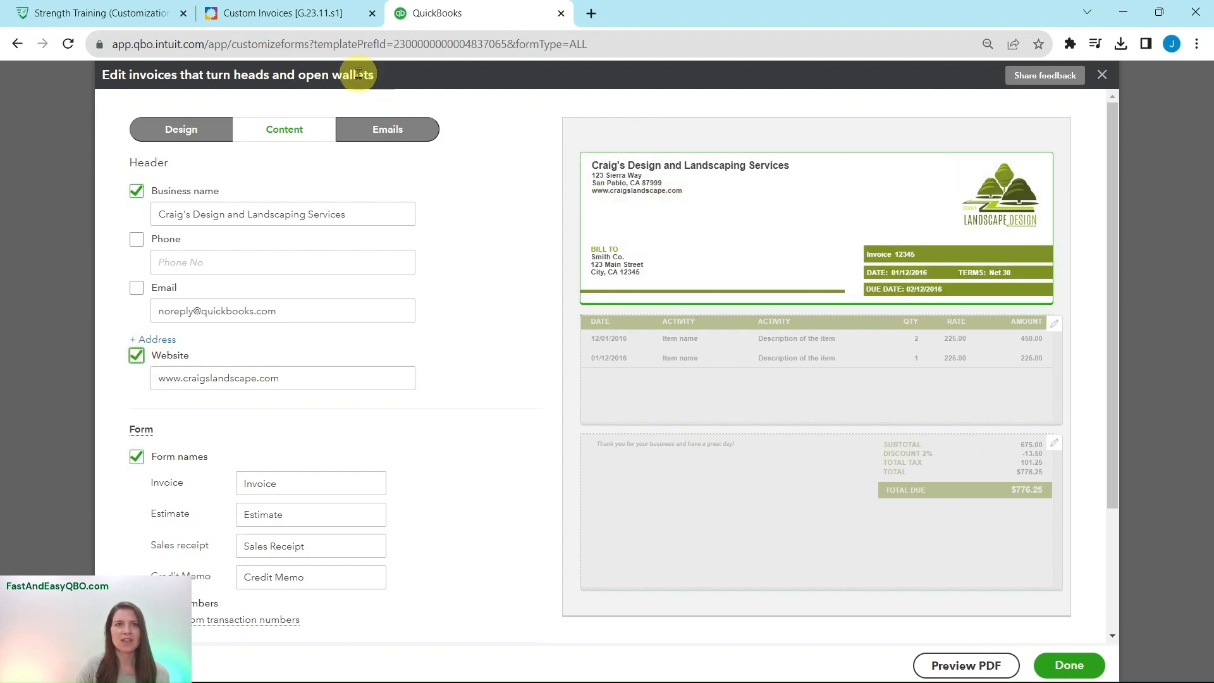
# - Read the custom fields note and Step 14, review the header's remaining options, and open the invoice's middle table section for editing in QuickBooks
pyautogui.click(335, 15)
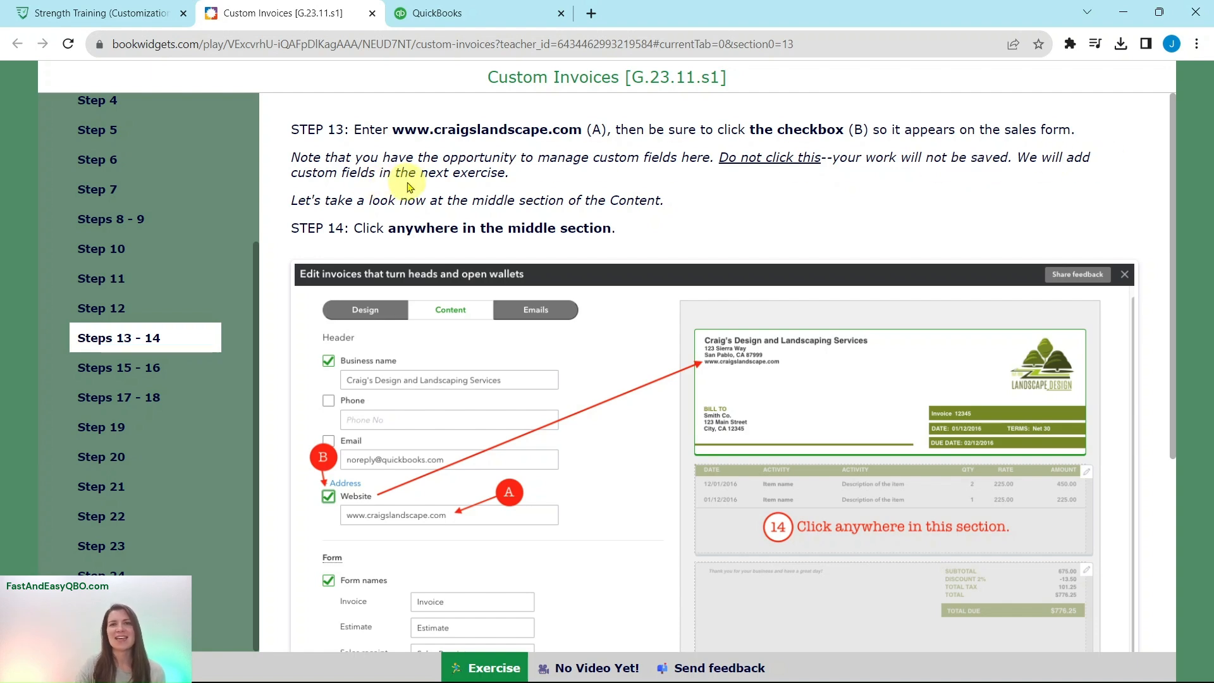
pyautogui.click(446, 13)
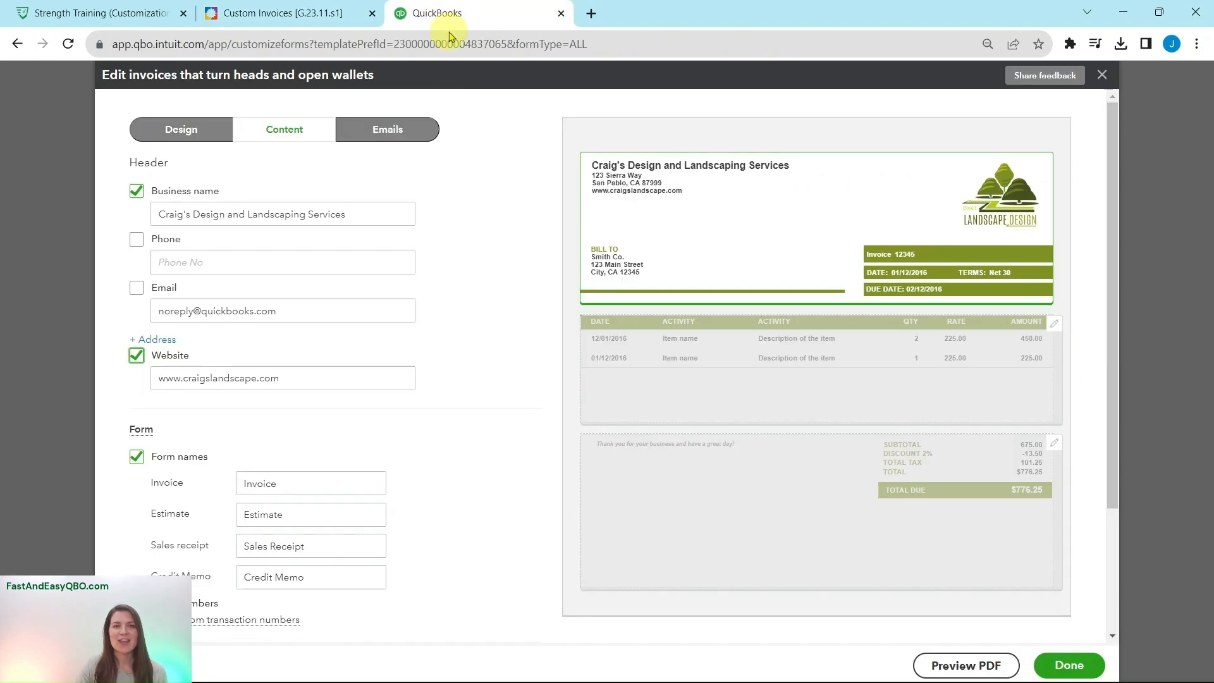
pyautogui.scroll(-3, 468, 297)
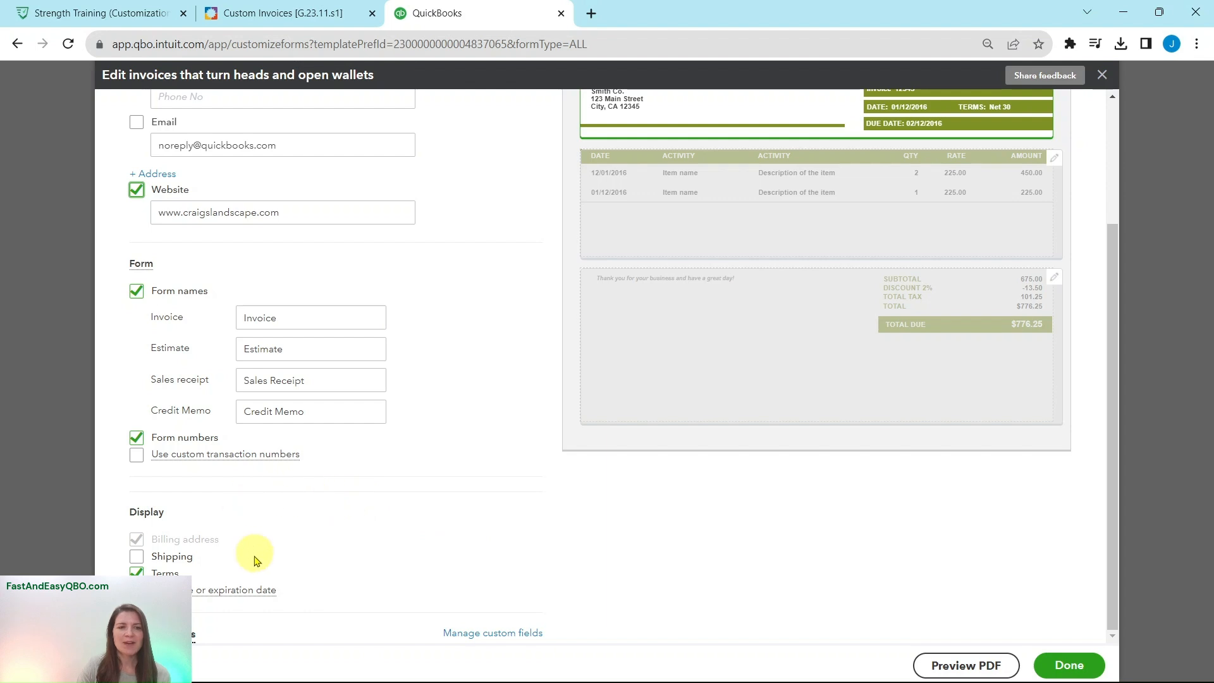
pyautogui.scroll(1, 231, 433)
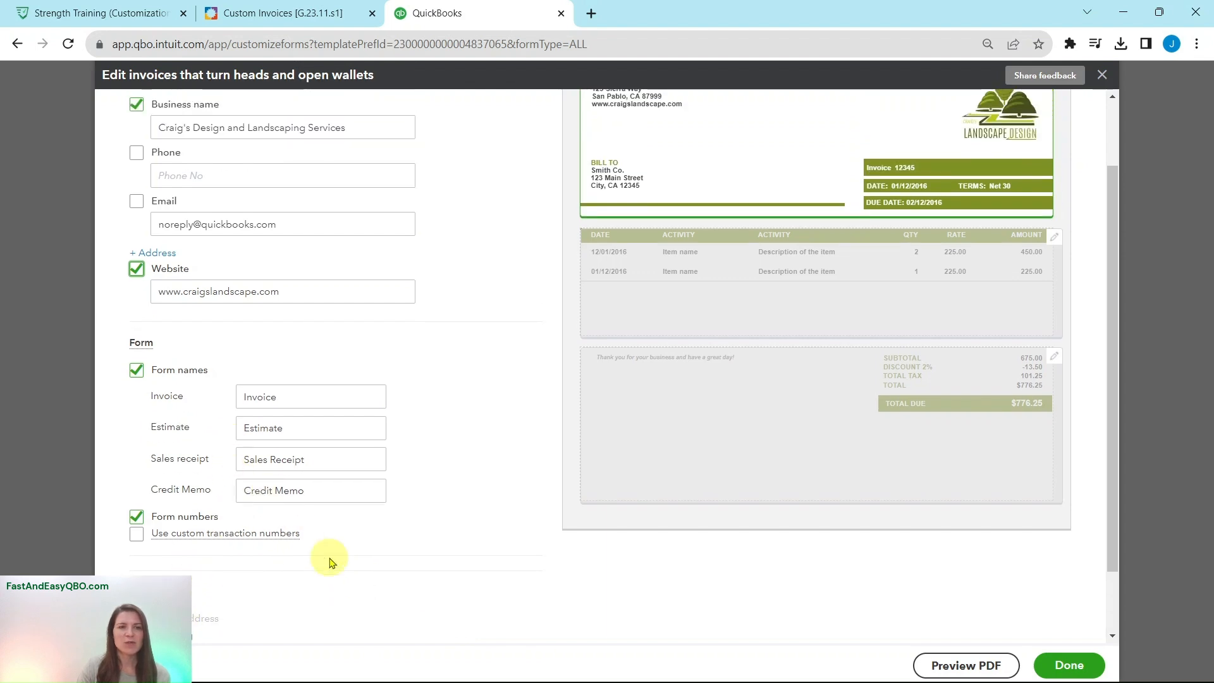
pyautogui.scroll(1, 217, 348)
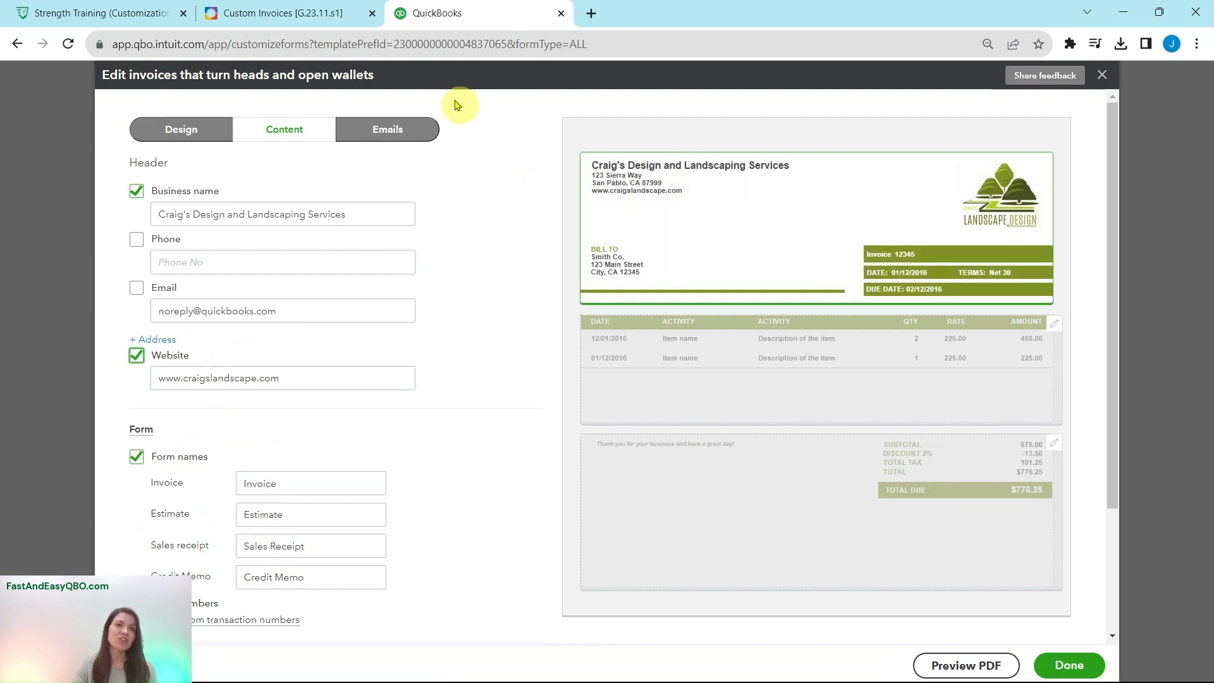
pyautogui.click(336, 19)
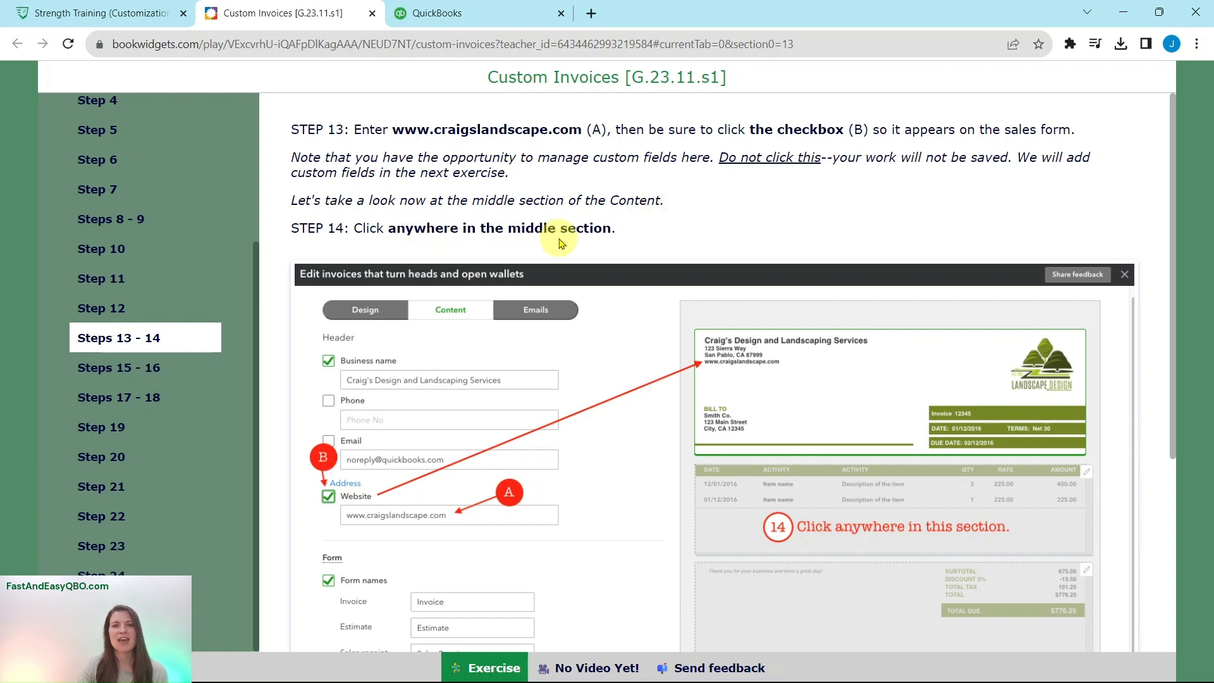
pyautogui.click(494, 26)
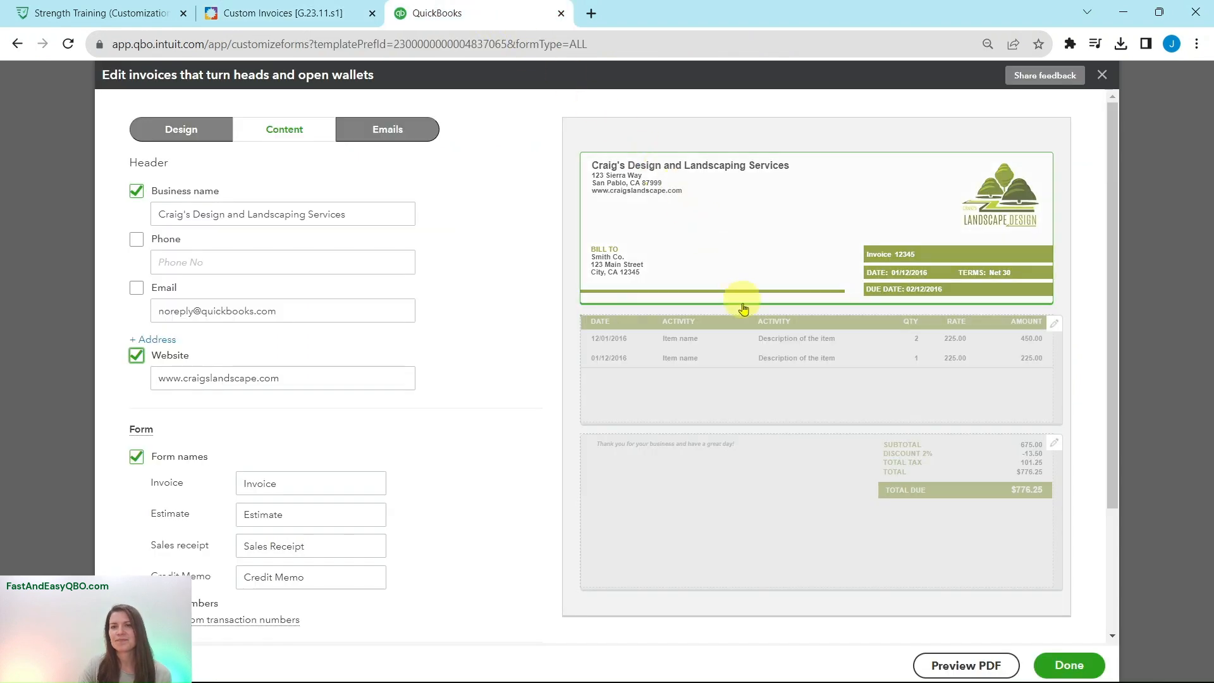
pyautogui.click(750, 387)
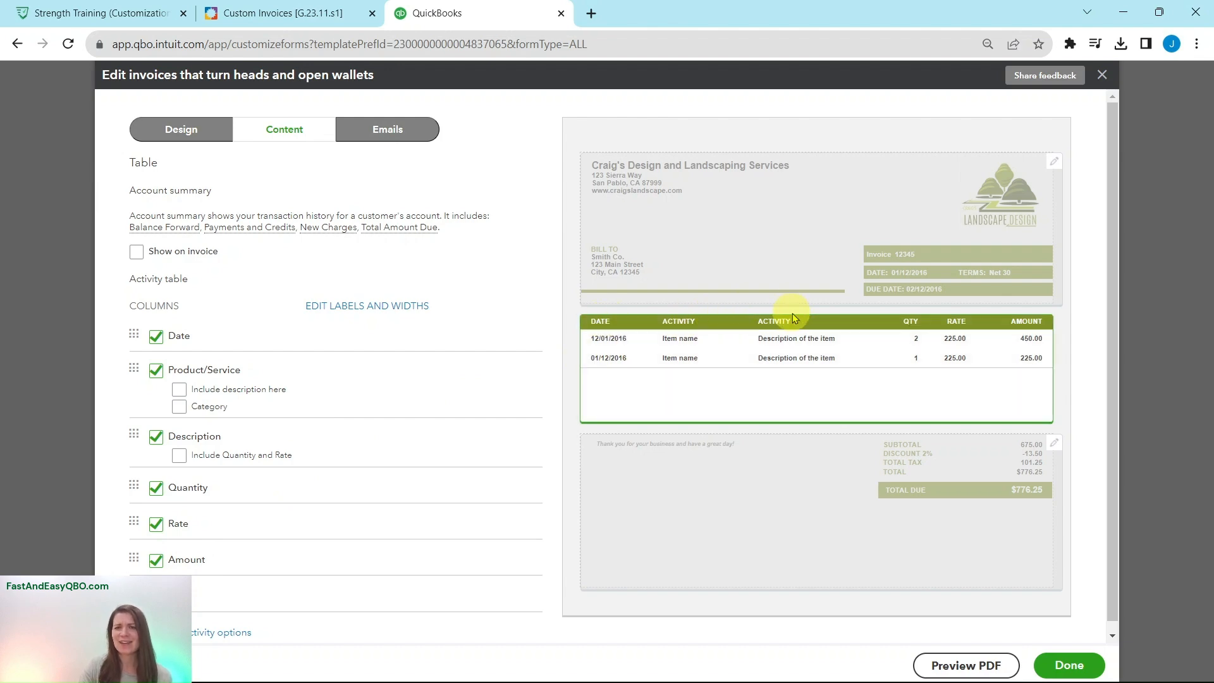
# - Follow Step 15 of the exercise to show the account summary on the invoice in QuickBooks
pyautogui.click(320, 14)
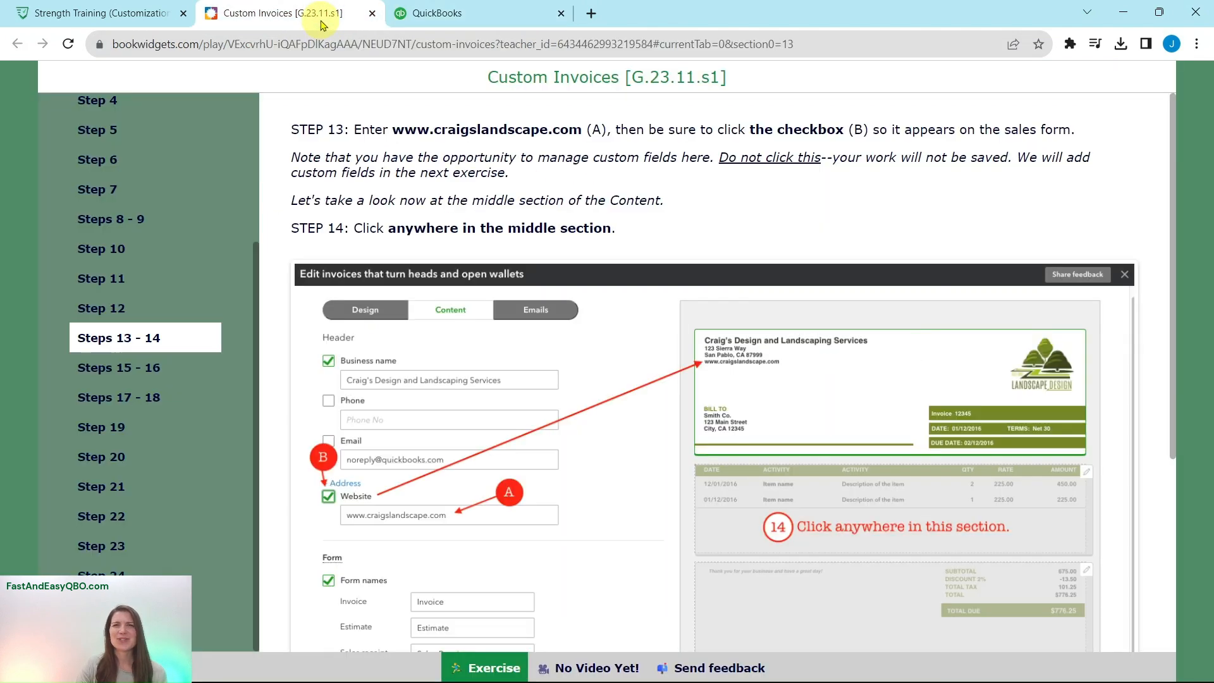
pyautogui.click(137, 369)
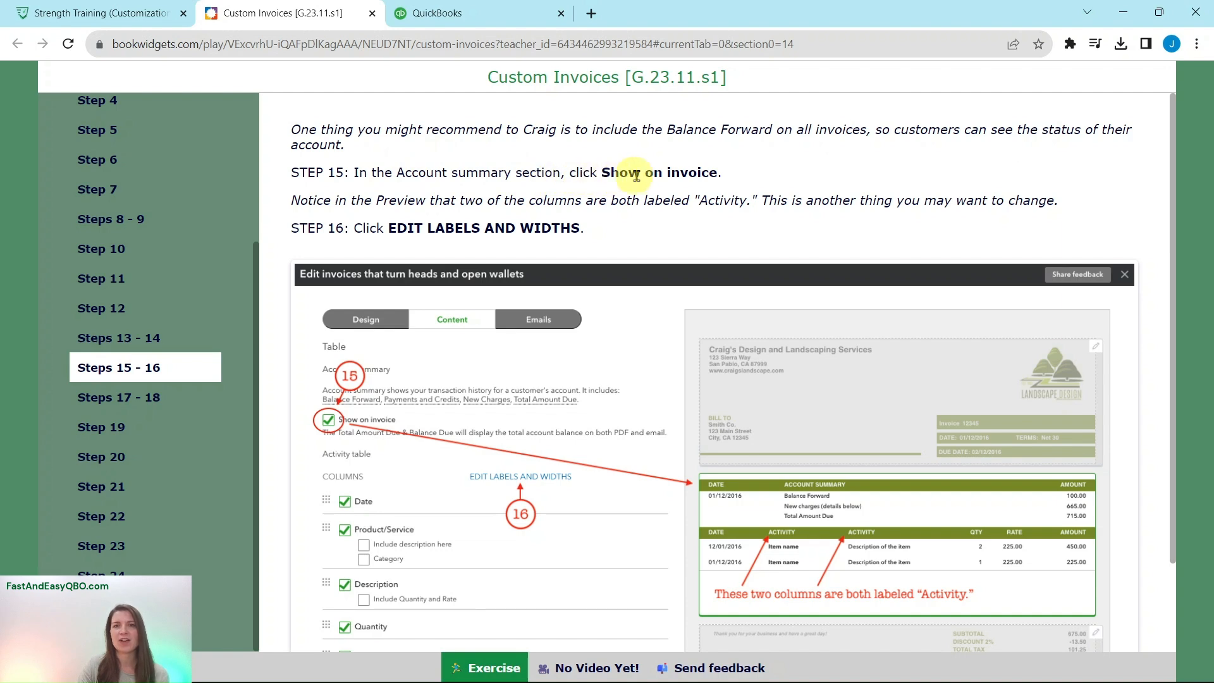
pyautogui.click(510, 24)
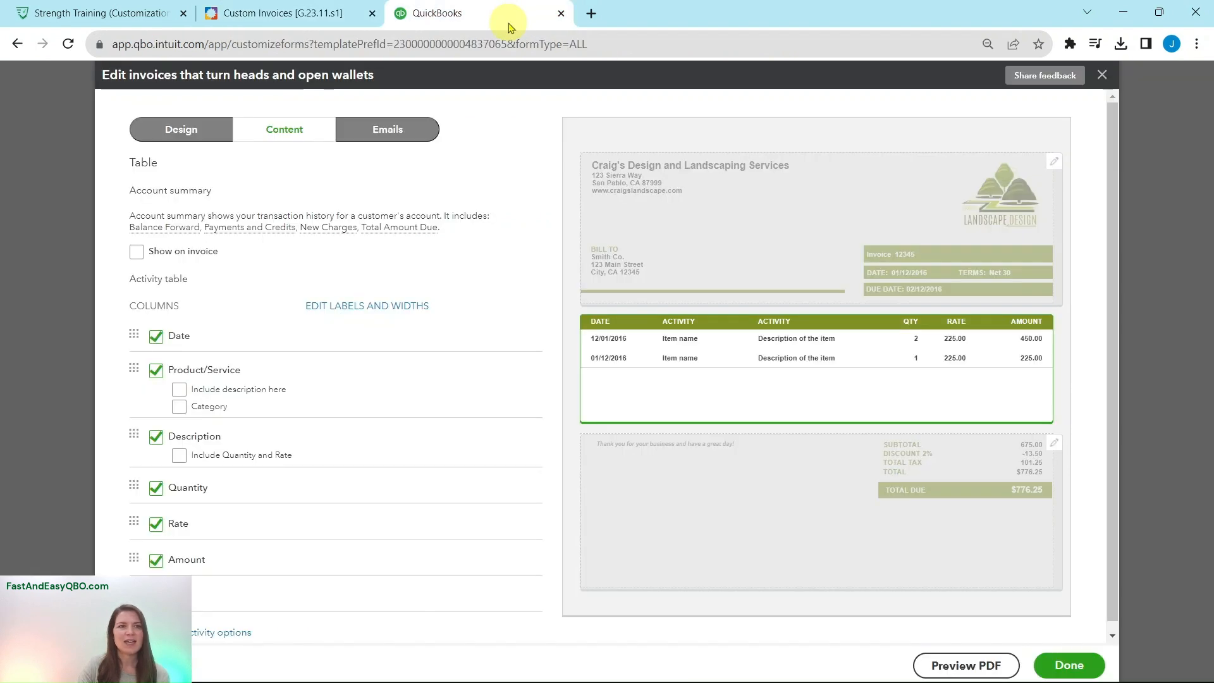
pyautogui.click(137, 253)
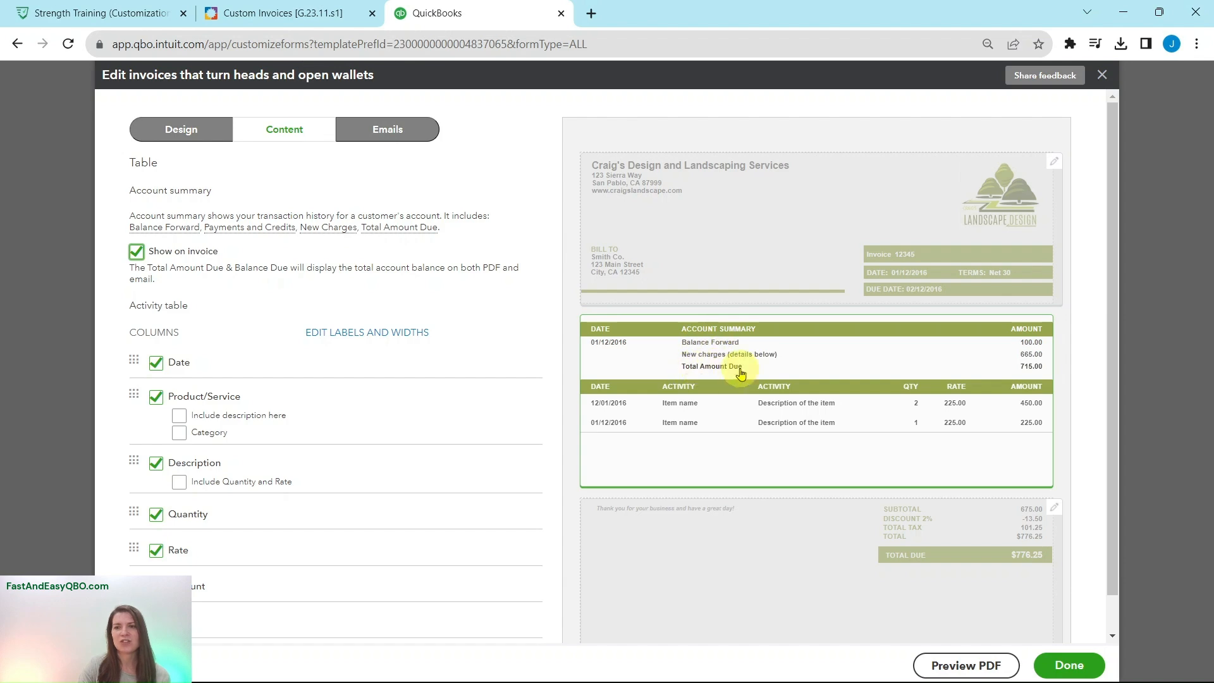
# - Follow Step 16 of the exercise to reveal the activity table's editable column labels and widths in QuickBooks
pyautogui.click(322, 24)
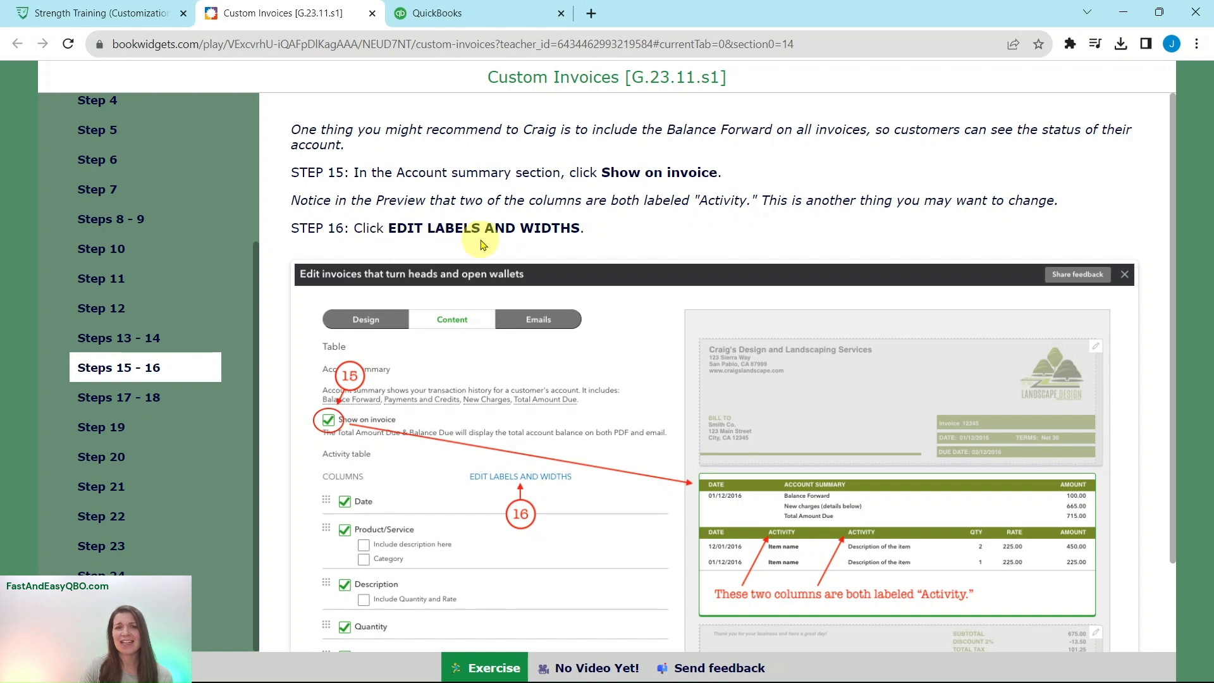
pyautogui.click(482, 22)
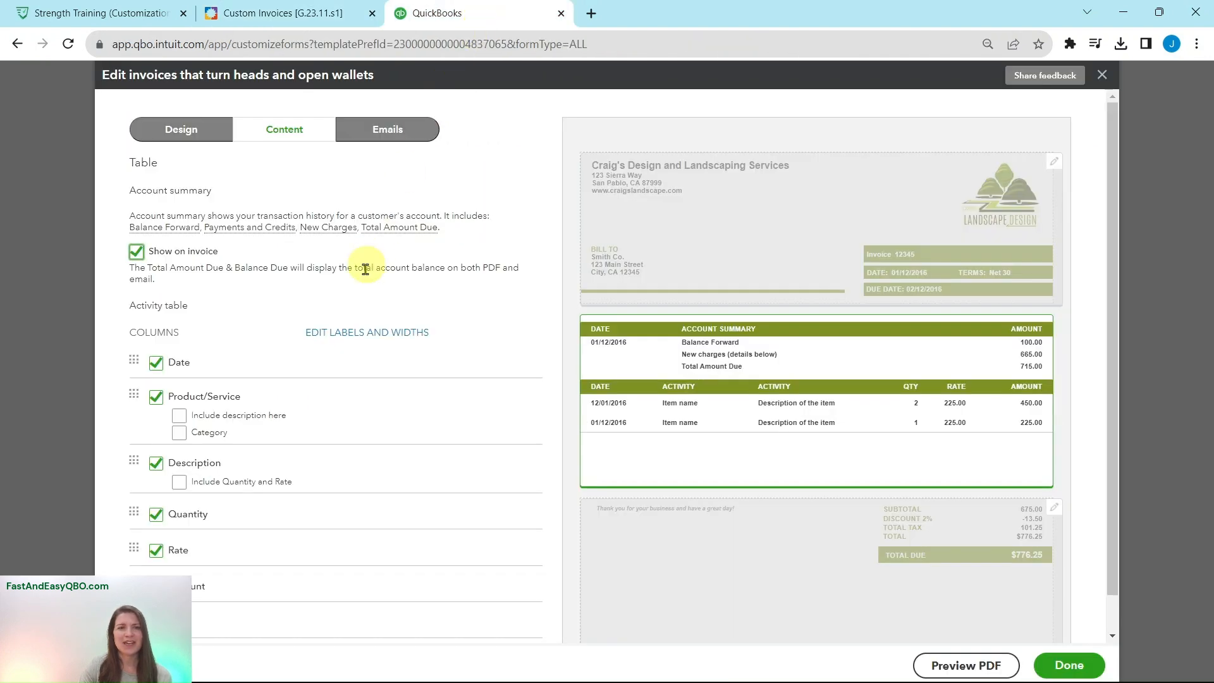
pyautogui.click(341, 335)
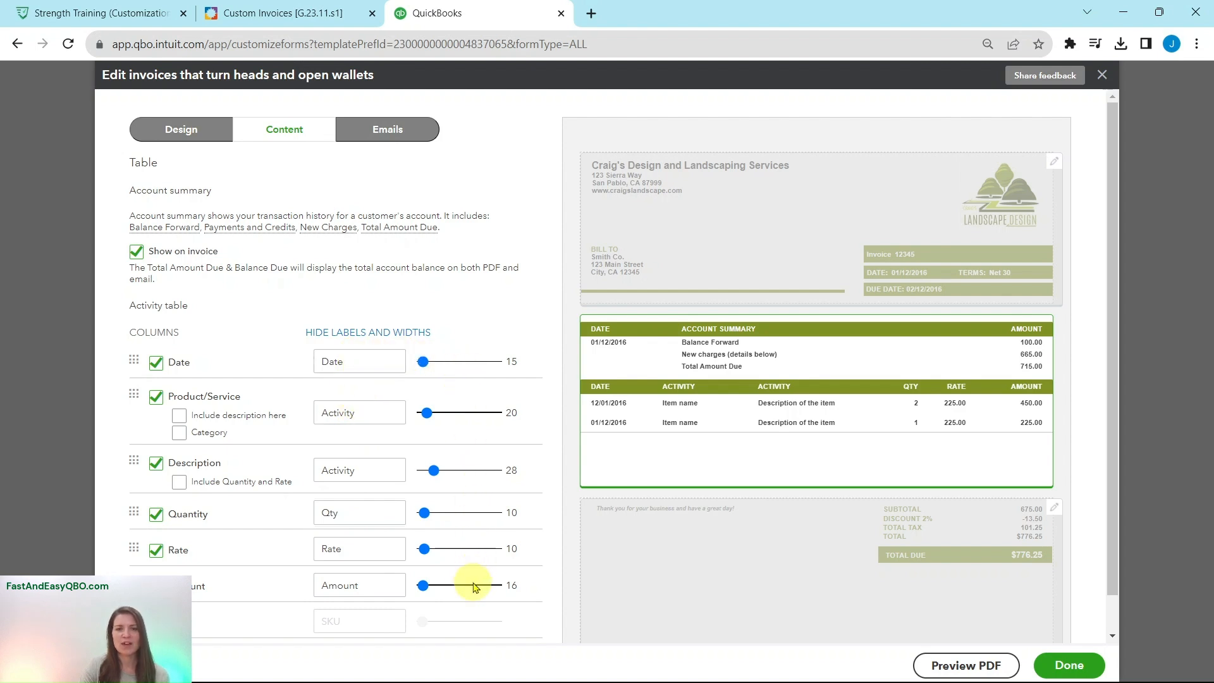
# - Follow Step 17 of the exercise to relabel the Product/Service column as Item and the Description column as Description in QuickBooks
pyautogui.click(335, 22)
pyautogui.click(130, 397)
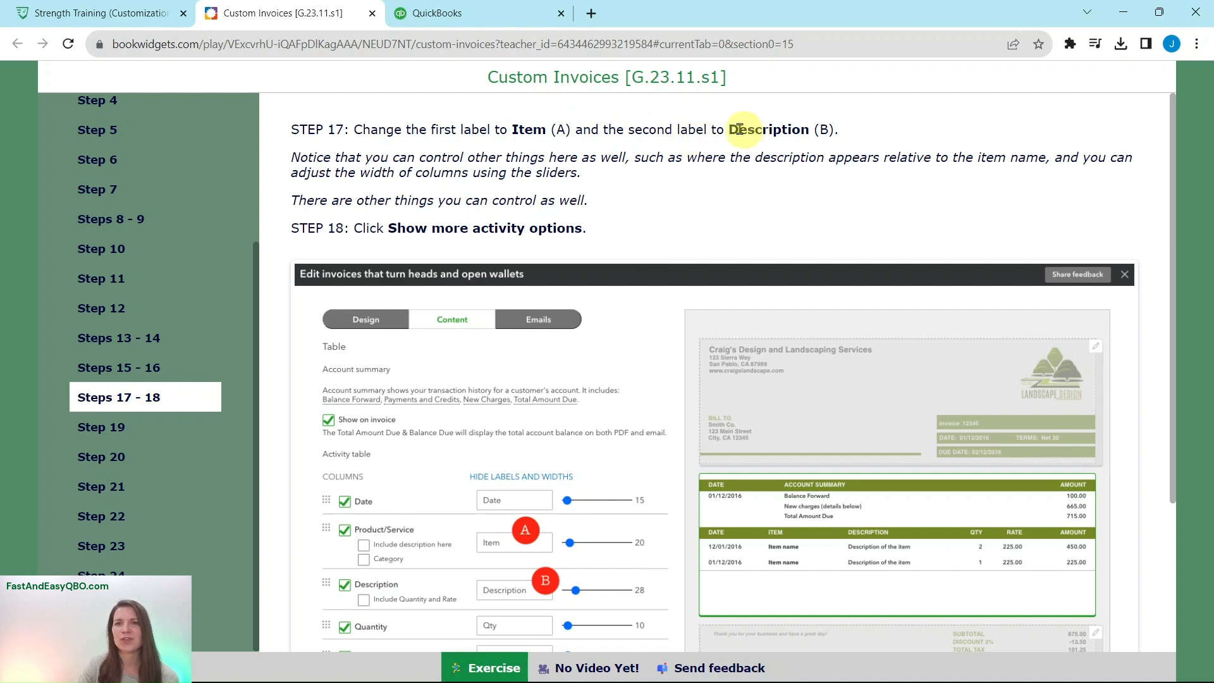
pyautogui.click(500, 14)
pyautogui.moveTo(378, 412); pyautogui.dragTo(259, 412)
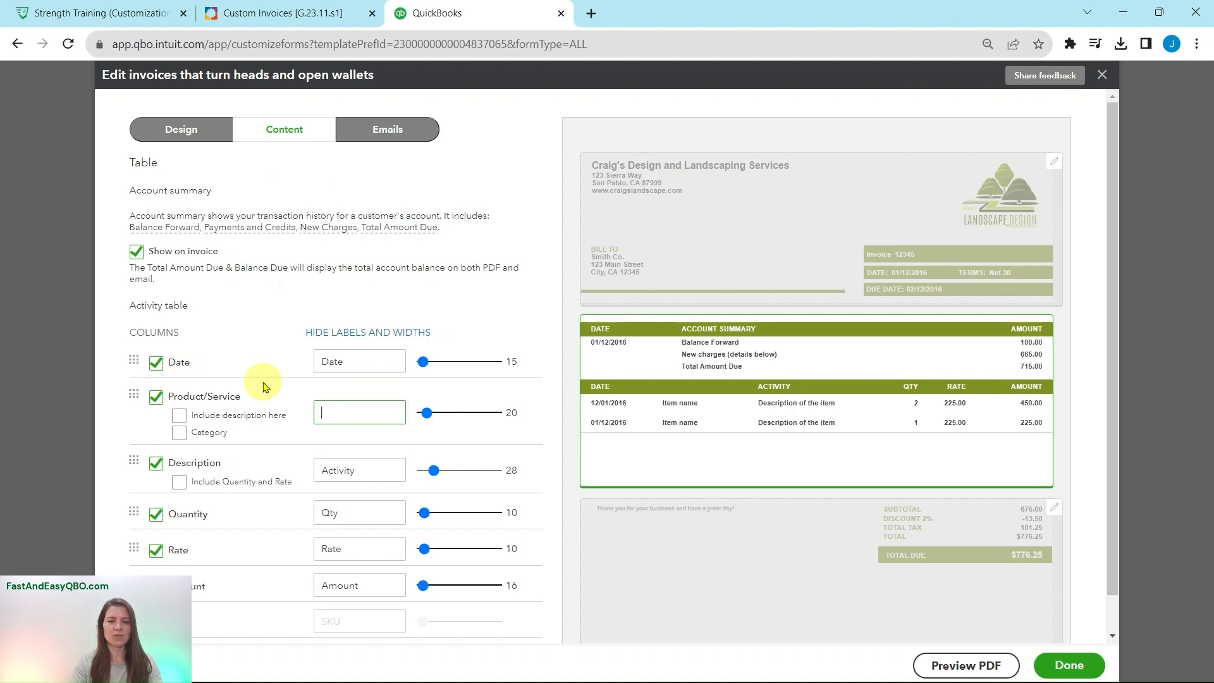
pyautogui.moveTo(375, 470); pyautogui.dragTo(330, 470)
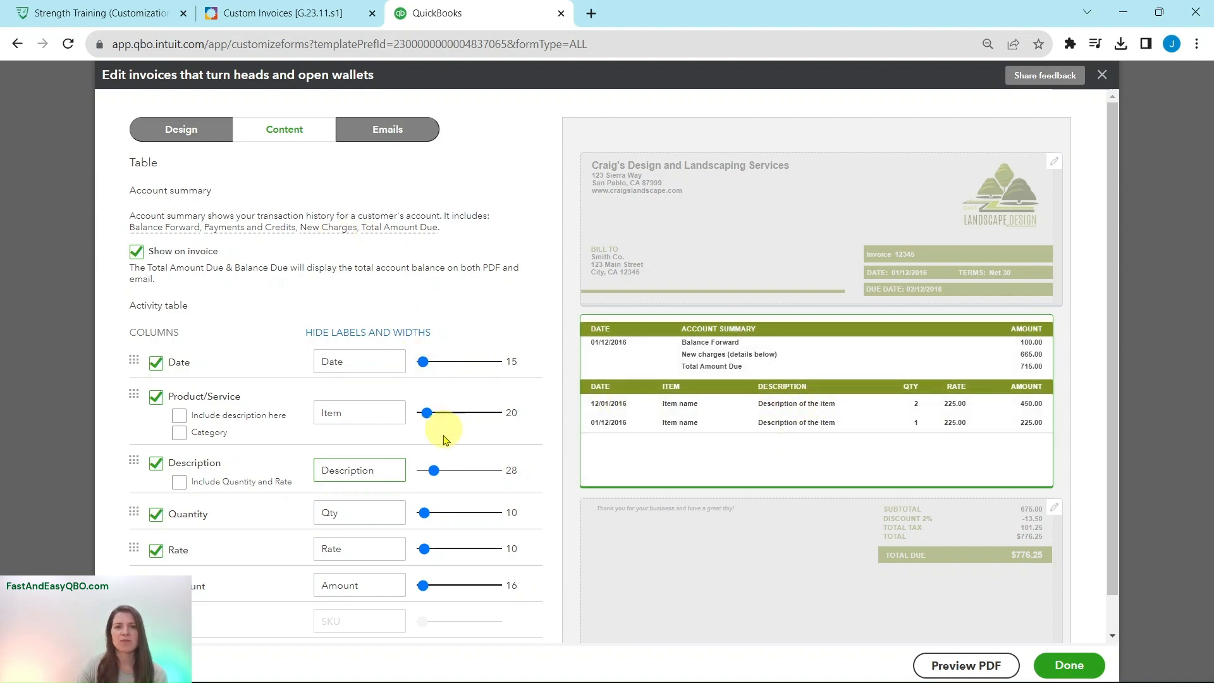
# - Follow Step 18 of the Custom Invoices exercise to show more activity options for the invoice's activity table in QuickBooks
pyautogui.click(288, 14)
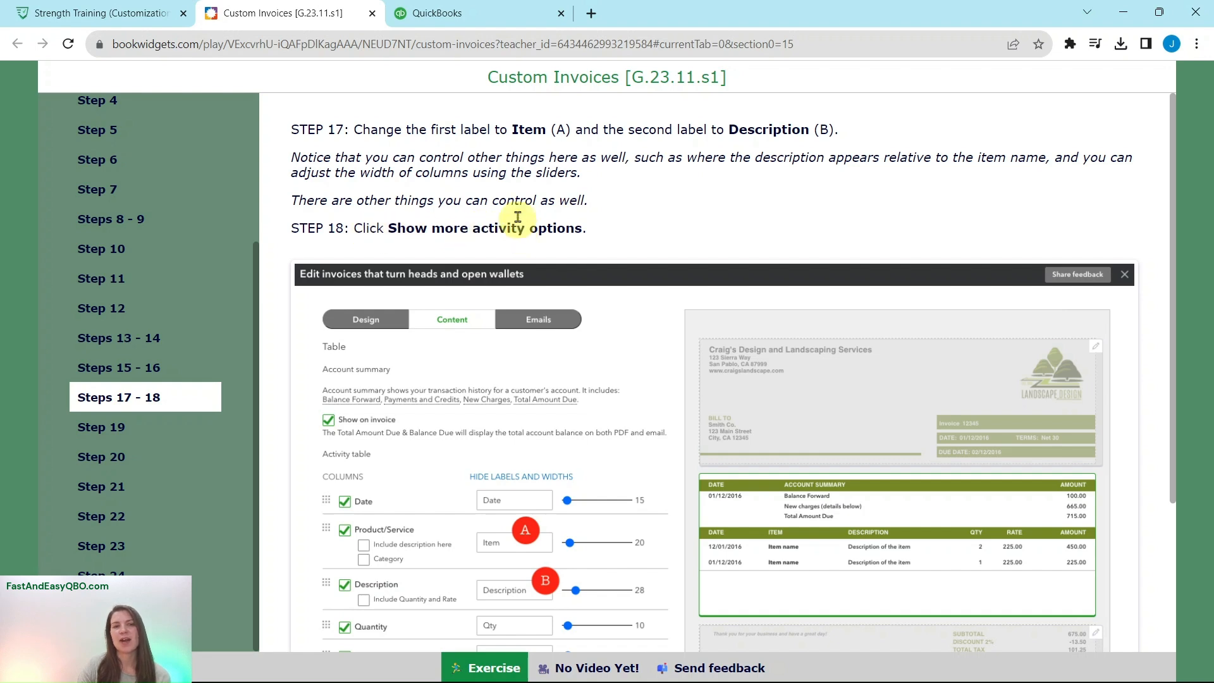
pyautogui.click(478, 13)
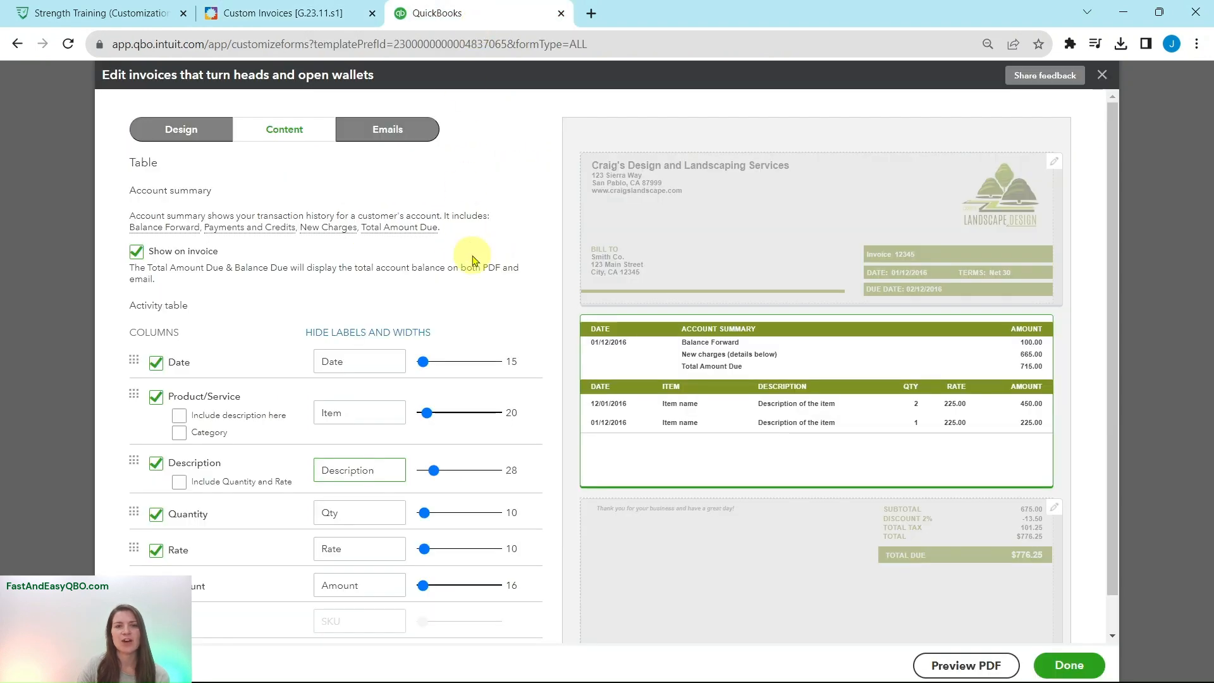
pyautogui.scroll(-1, 473, 259)
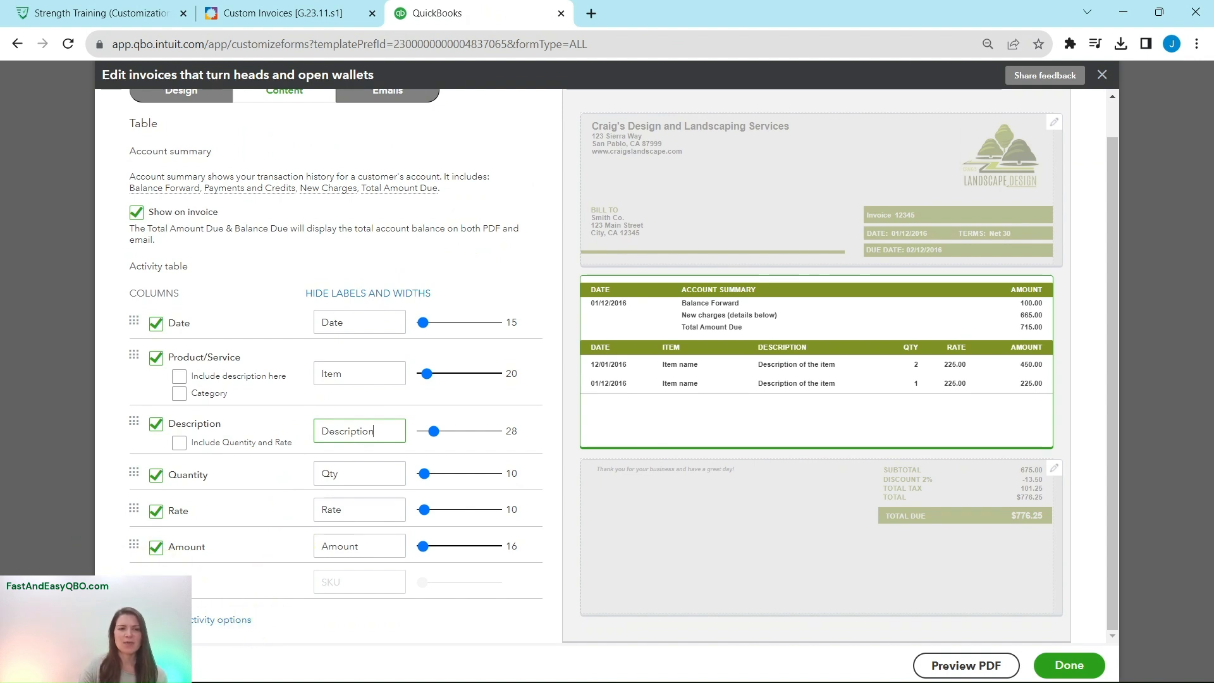
pyautogui.click(243, 623)
pyautogui.scroll(-2, 317, 588)
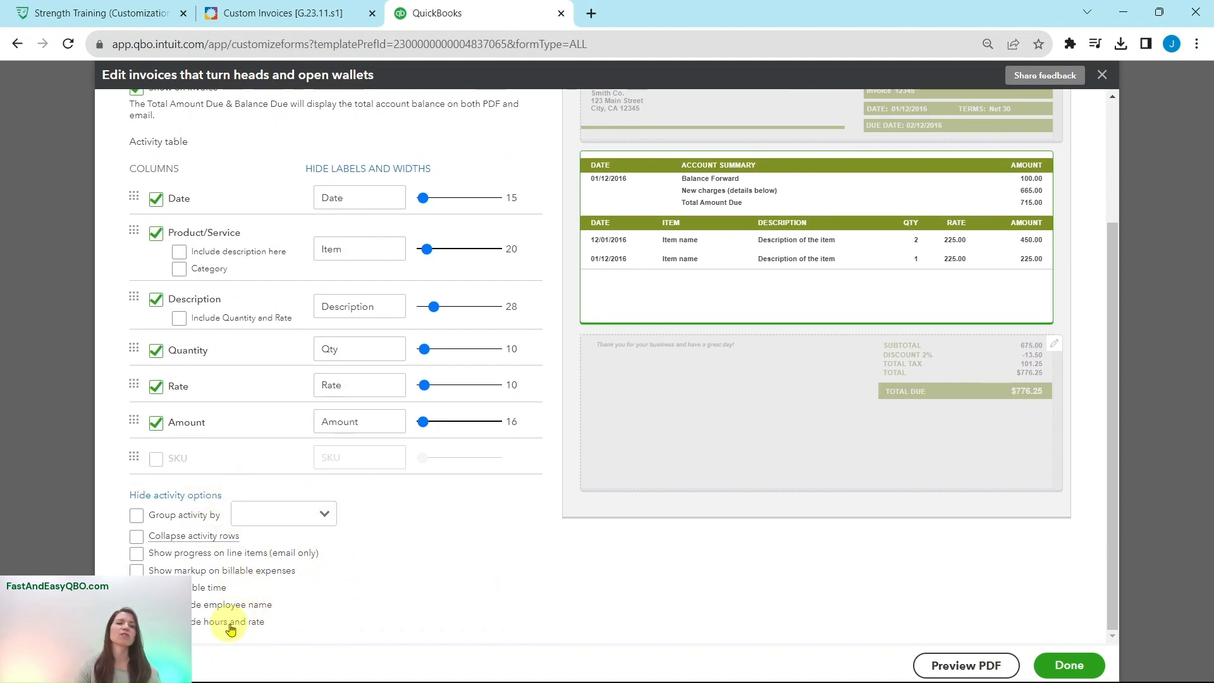
# - Read Step 19 of the exercise and open the invoice's third section, the footer, for editing in QuickBooks
pyautogui.click(265, 14)
pyautogui.click(103, 429)
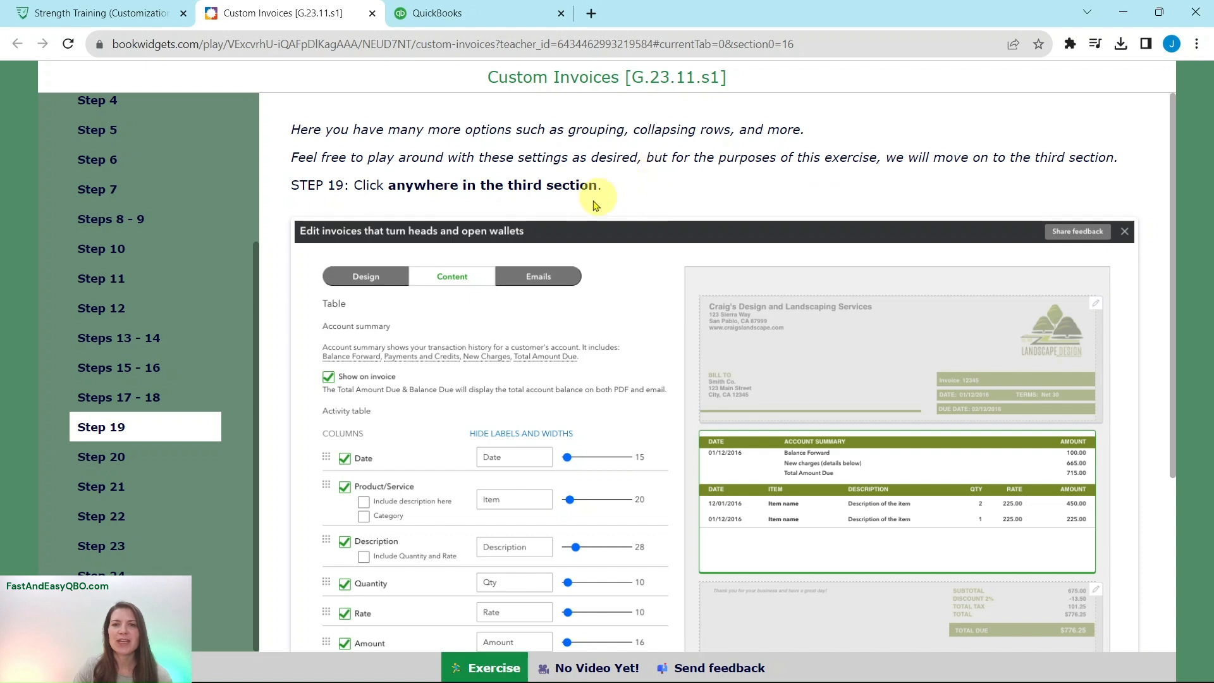
pyautogui.click(443, 14)
pyautogui.click(751, 393)
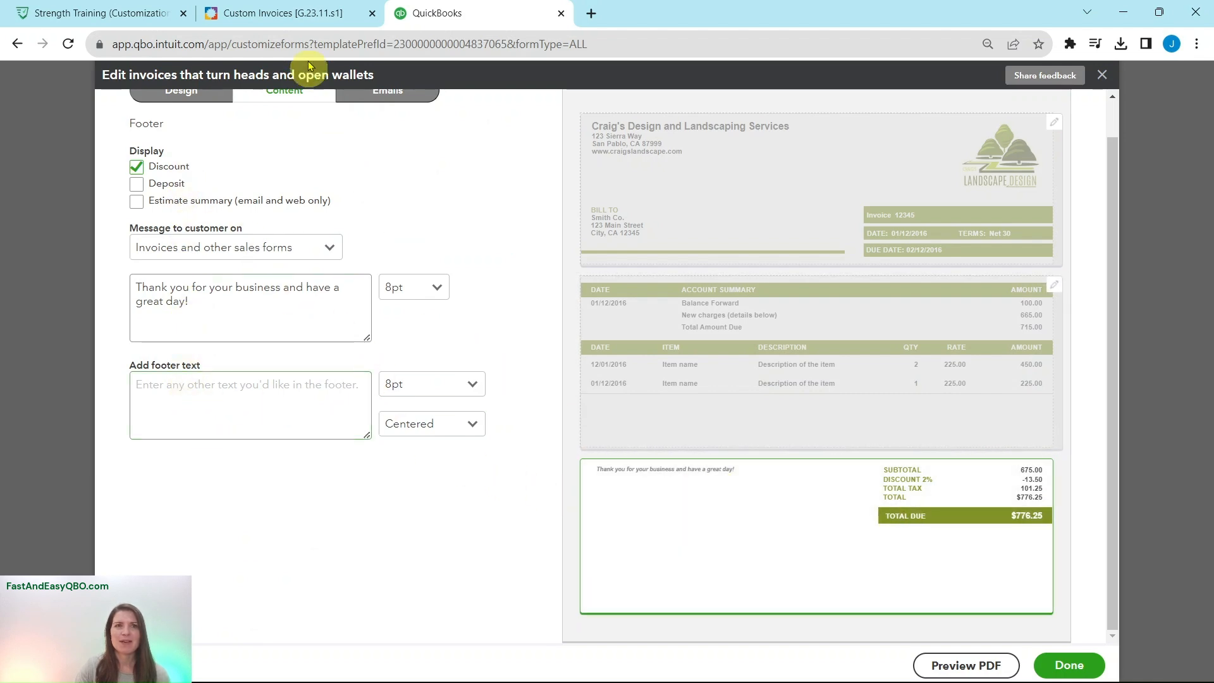
# - Read the exercise's Step 20 notes and review which sales forms the customer message can be set for in QuickBooks
pyautogui.click(297, 14)
pyautogui.click(116, 457)
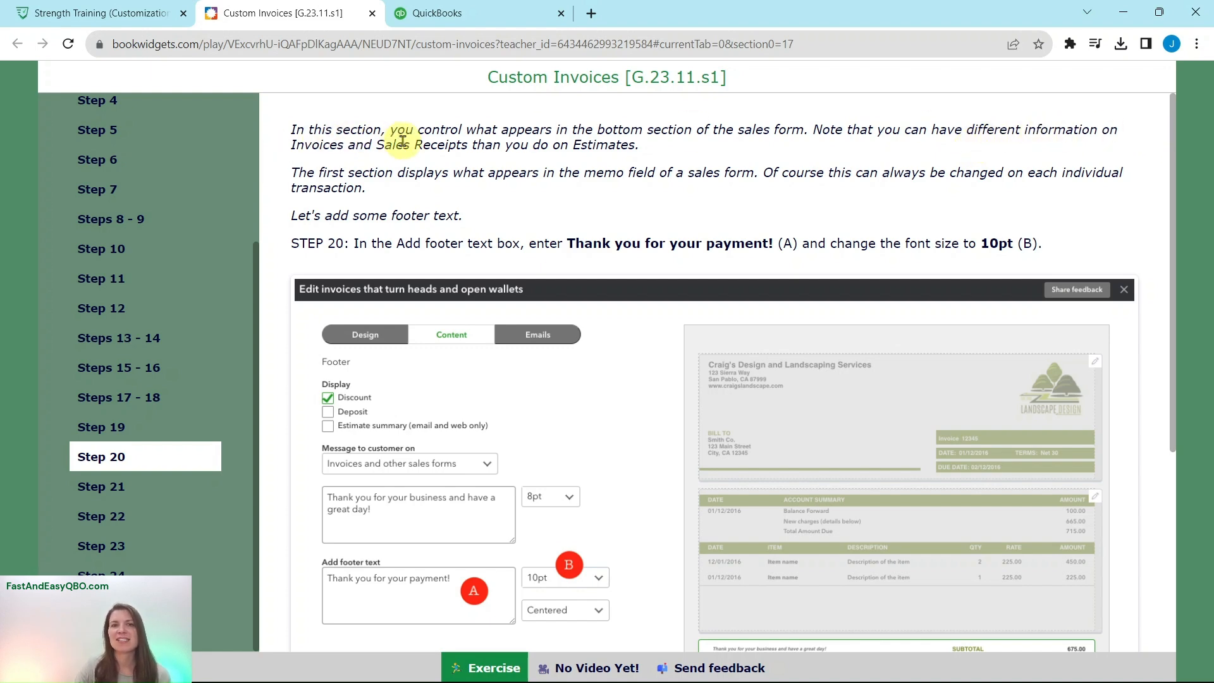
pyautogui.click(484, 13)
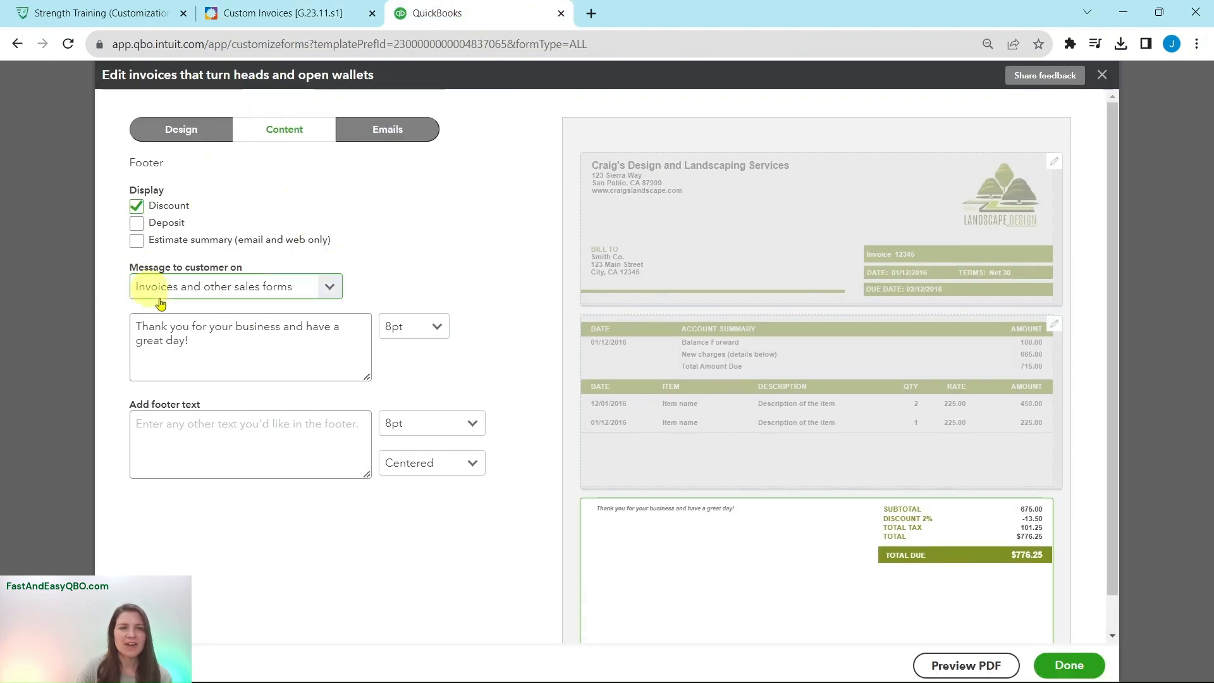
pyautogui.click(323, 294)
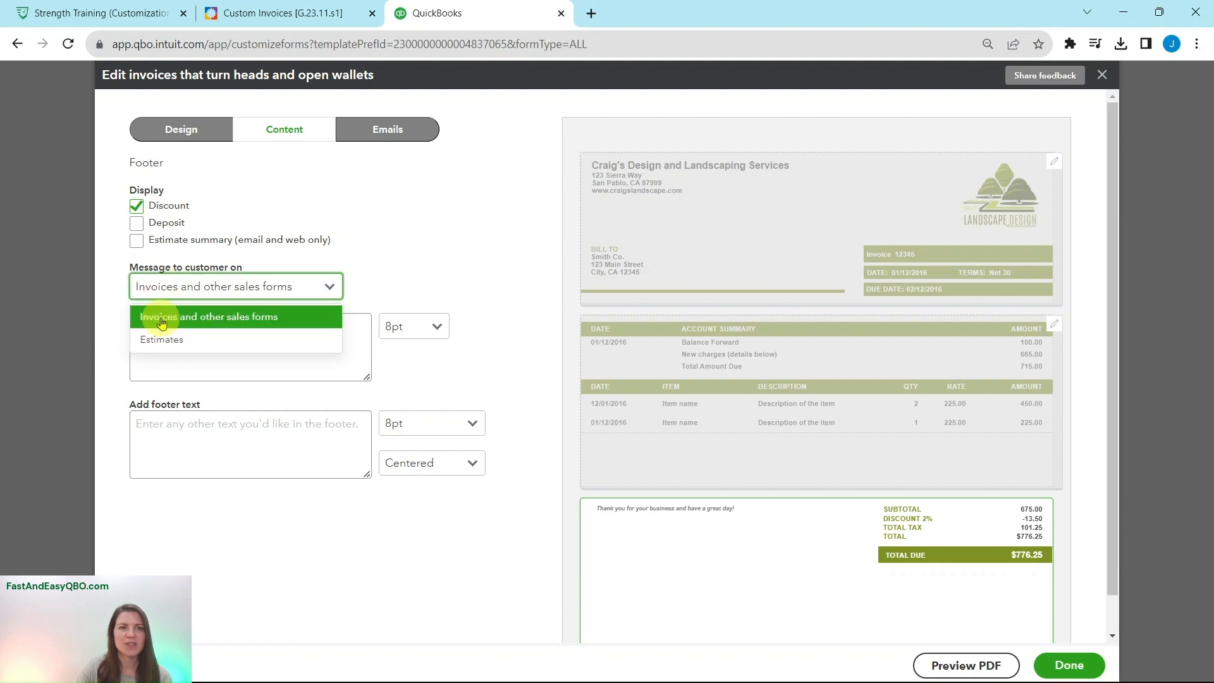
pyautogui.click(364, 148)
# - Follow Step 20 of the exercise to add the footer text "Thank you for your payment!" at 10pt in QuickBooks and check it in the preview
pyautogui.click(341, 19)
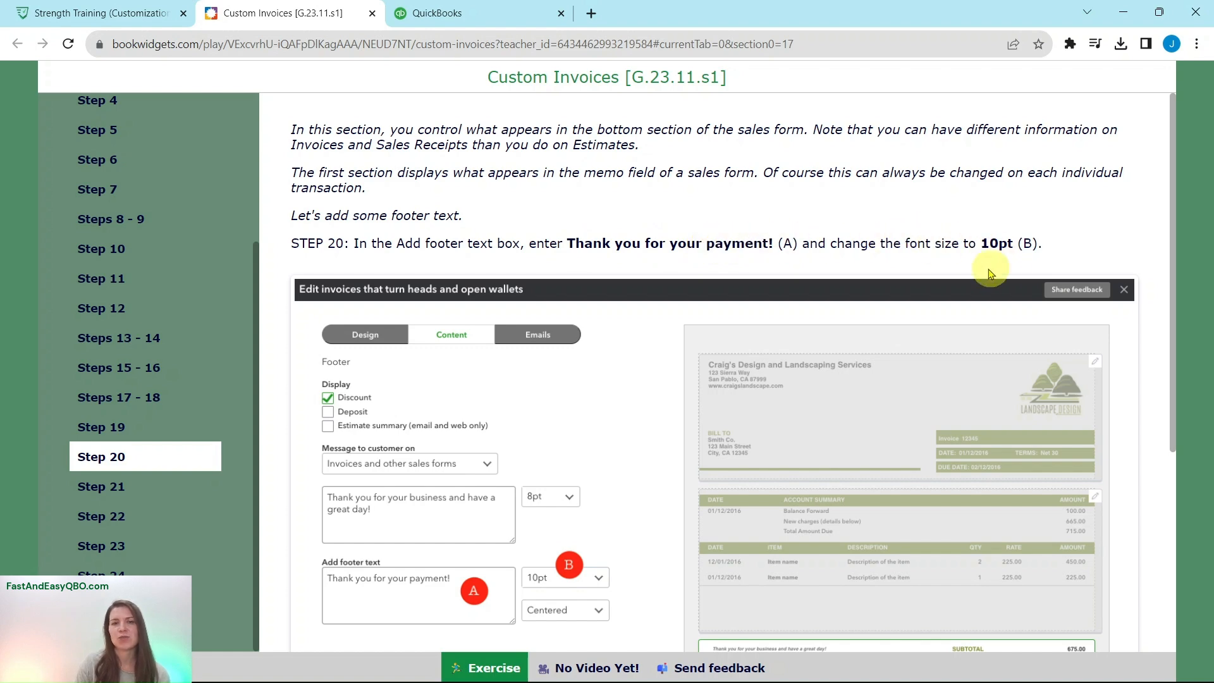
pyautogui.click(545, 15)
pyautogui.click(221, 430)
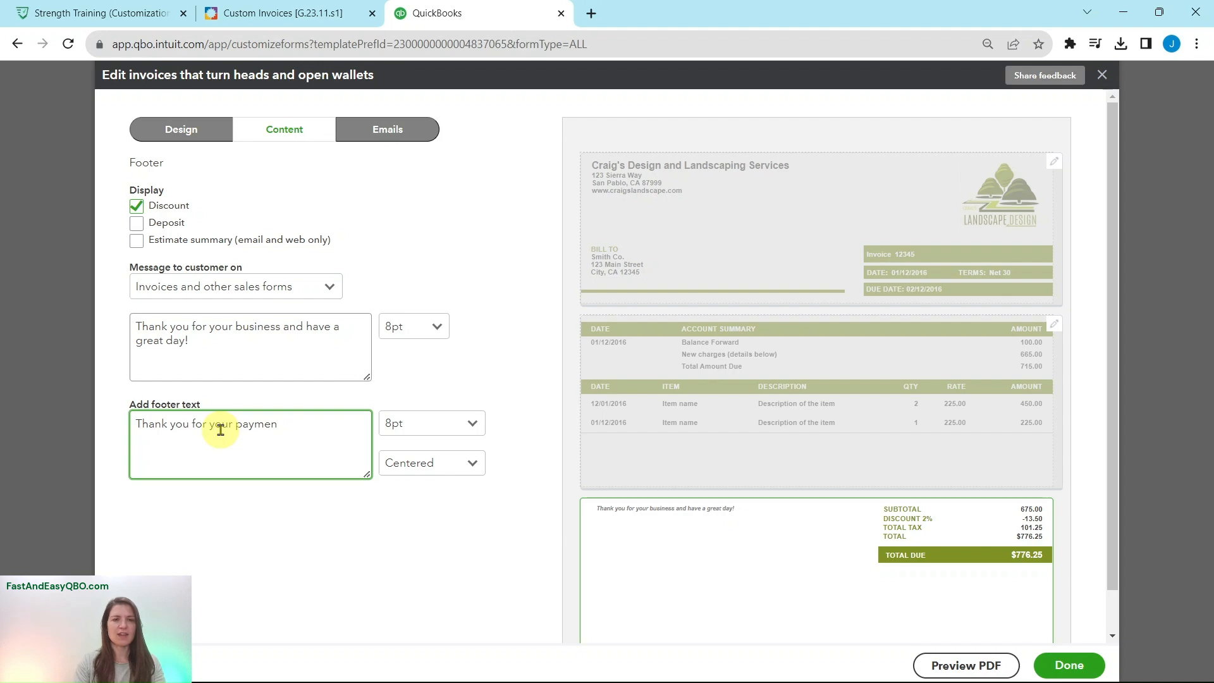
pyautogui.write('Thank you for your payment!')
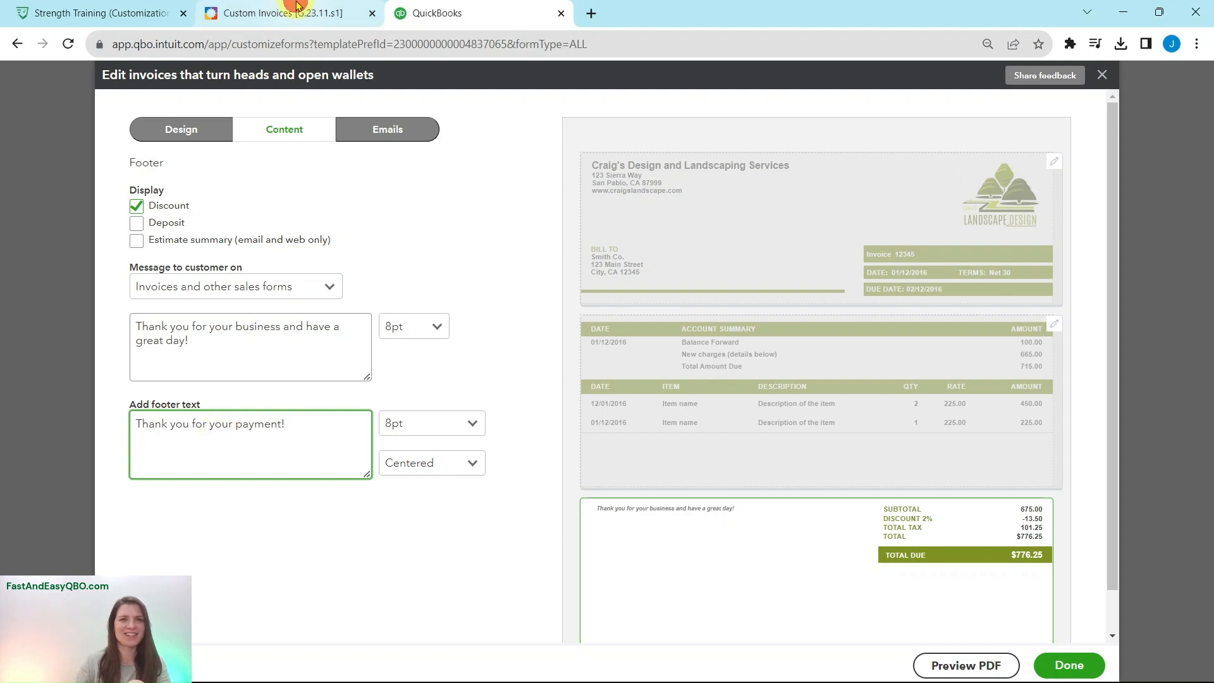
pyautogui.click(297, 12)
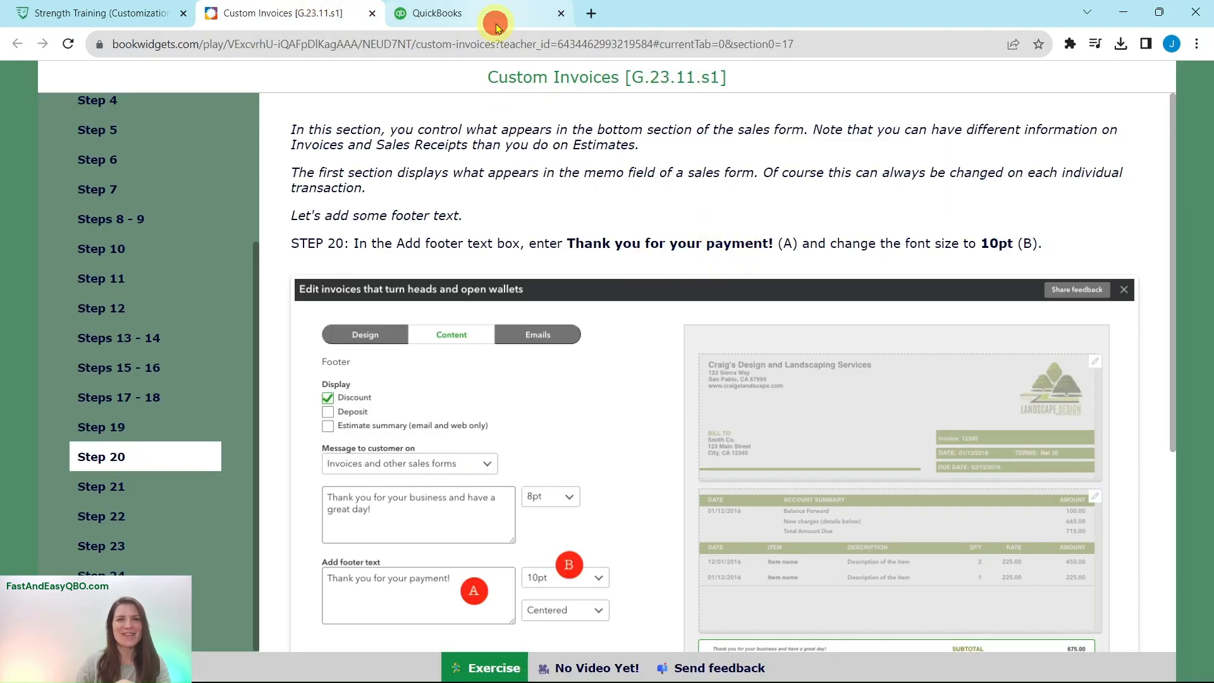
pyautogui.click(449, 13)
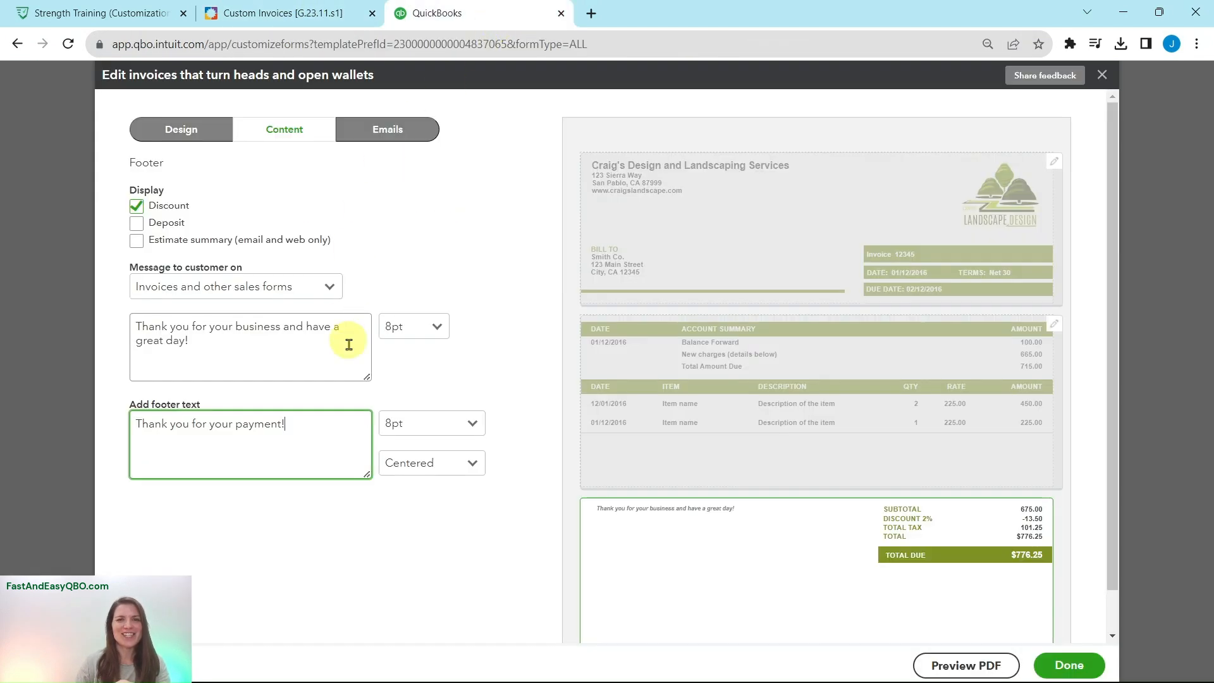
pyautogui.click(471, 430)
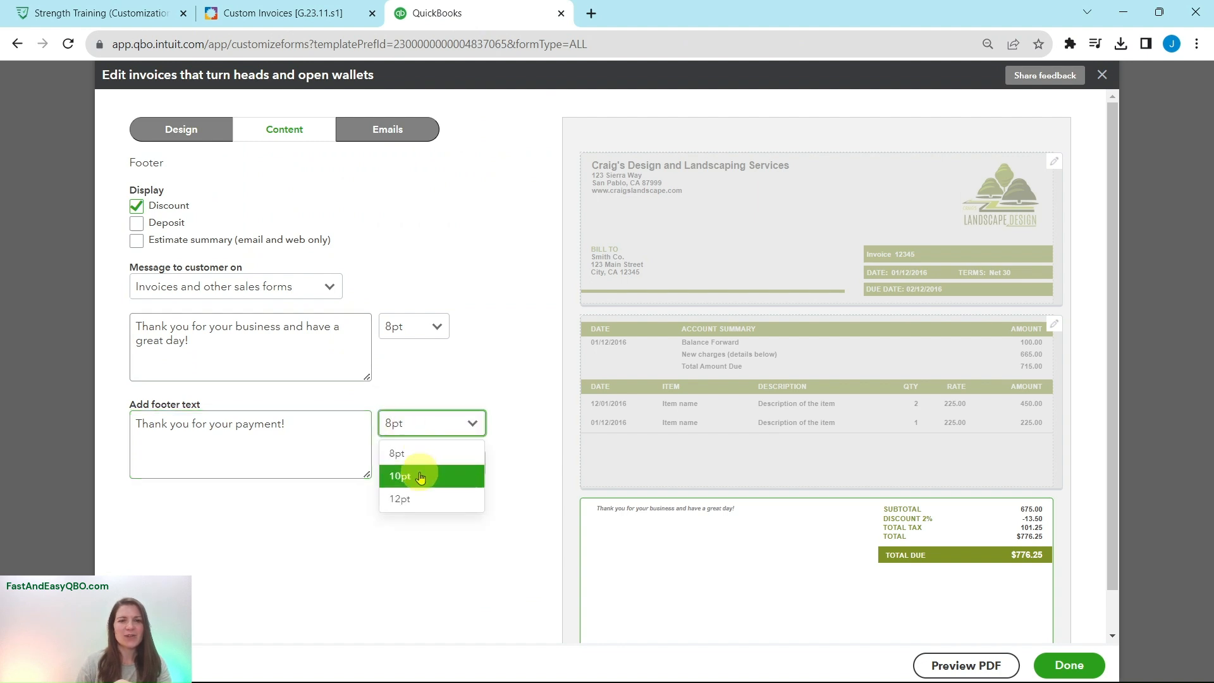
pyautogui.click(419, 475)
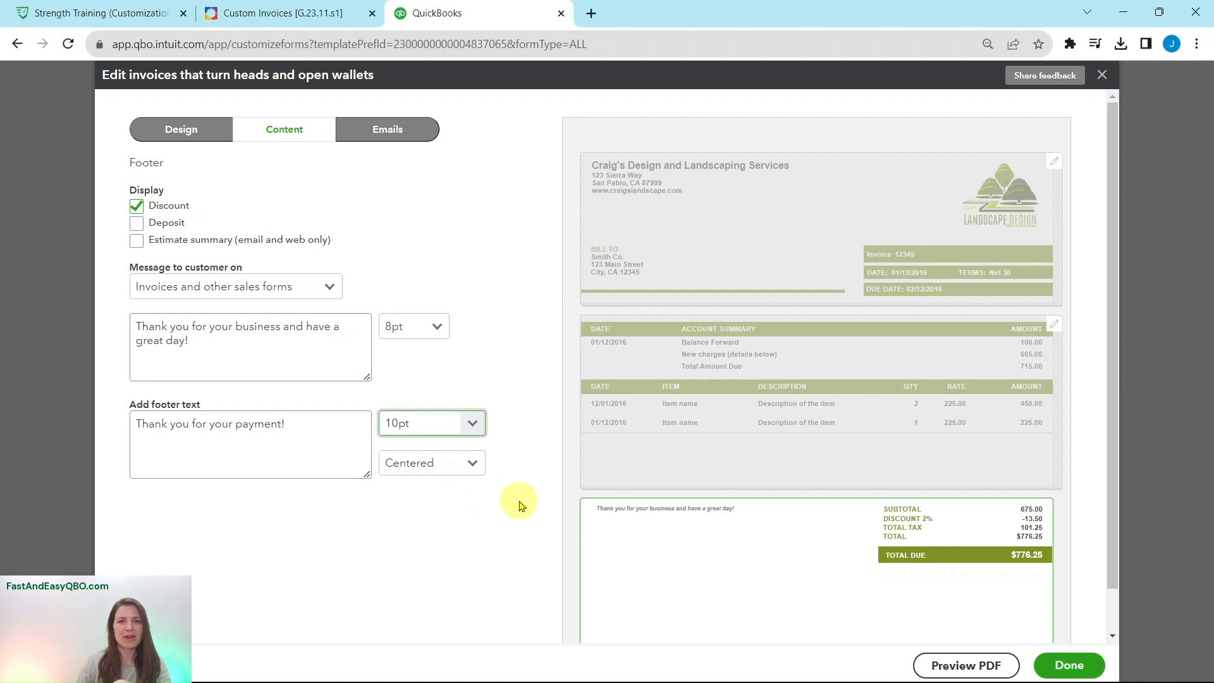
pyautogui.scroll(-1, 759, 473)
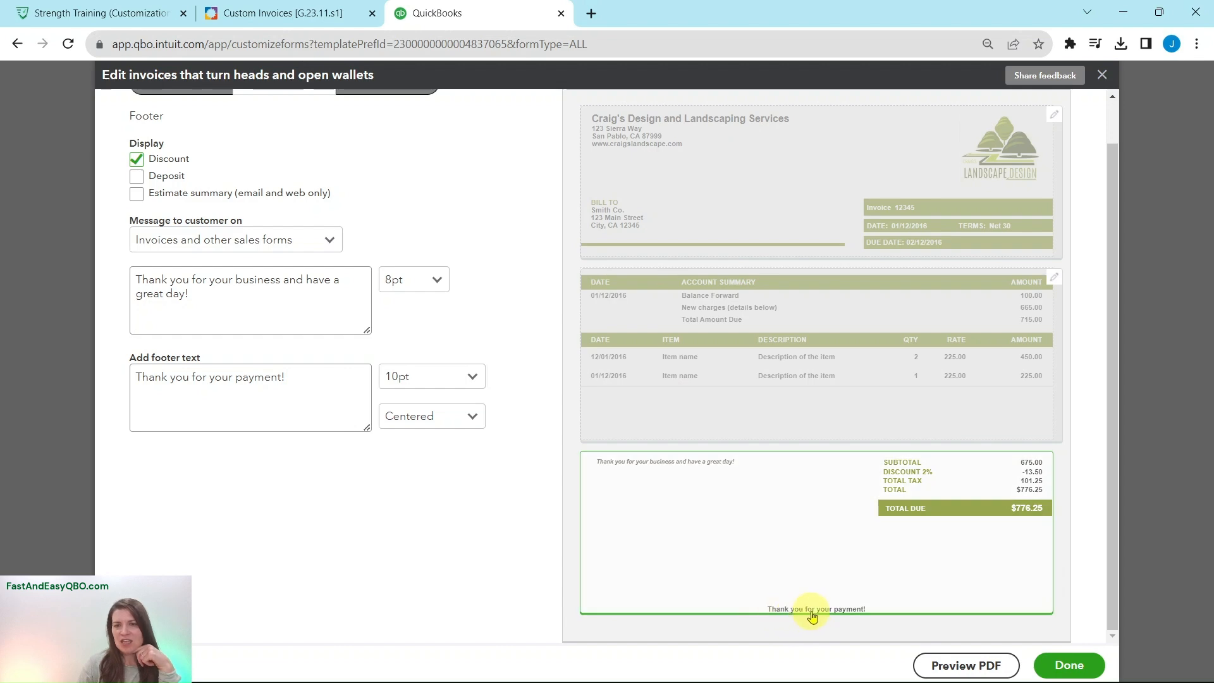
# - Follow Step 21 of the exercise to open the invoice template's email settings in QuickBooks
pyautogui.click(330, 12)
pyautogui.click(116, 483)
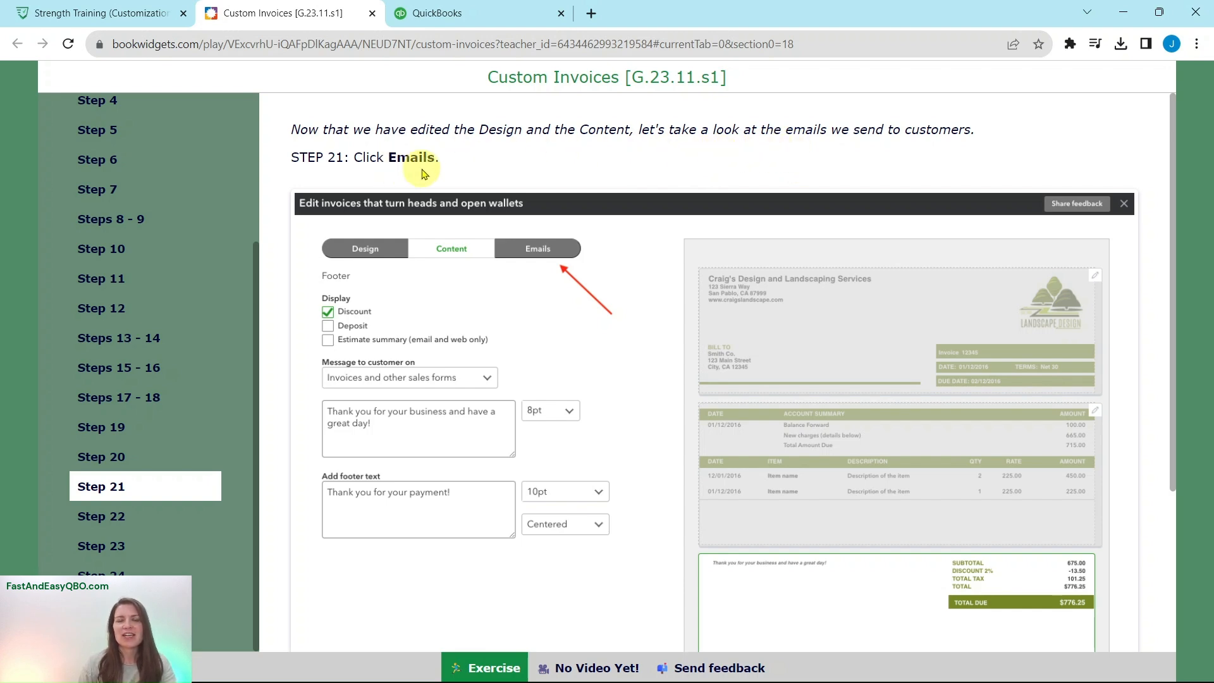
pyautogui.click(434, 27)
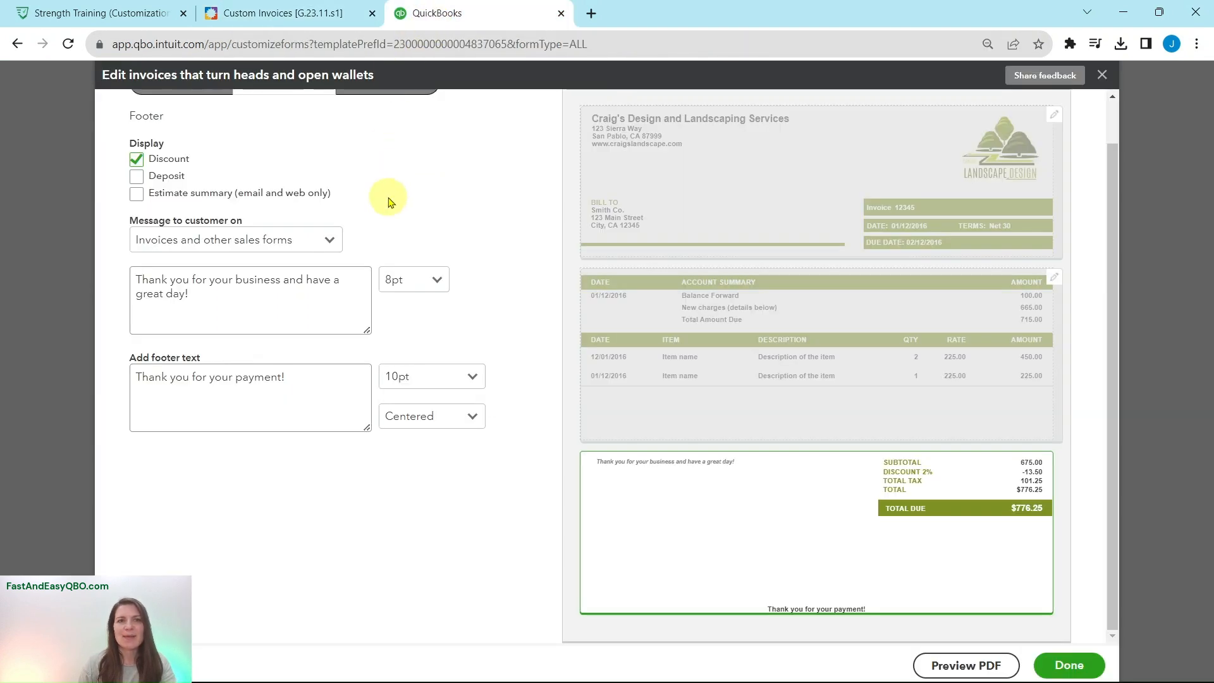
pyautogui.scroll(1, 388, 197)
pyautogui.click(391, 136)
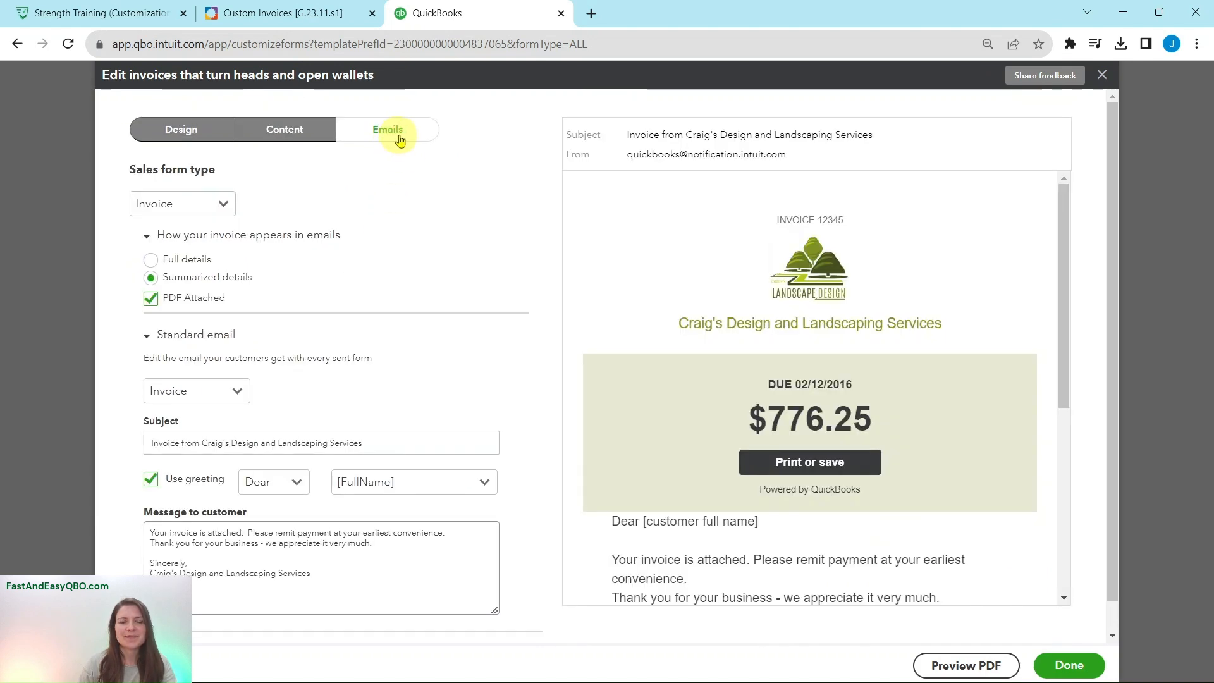
# - Read Step 22 and its notes in the exercise, and review the available sales form types for emails in QuickBooks
pyautogui.click(285, 26)
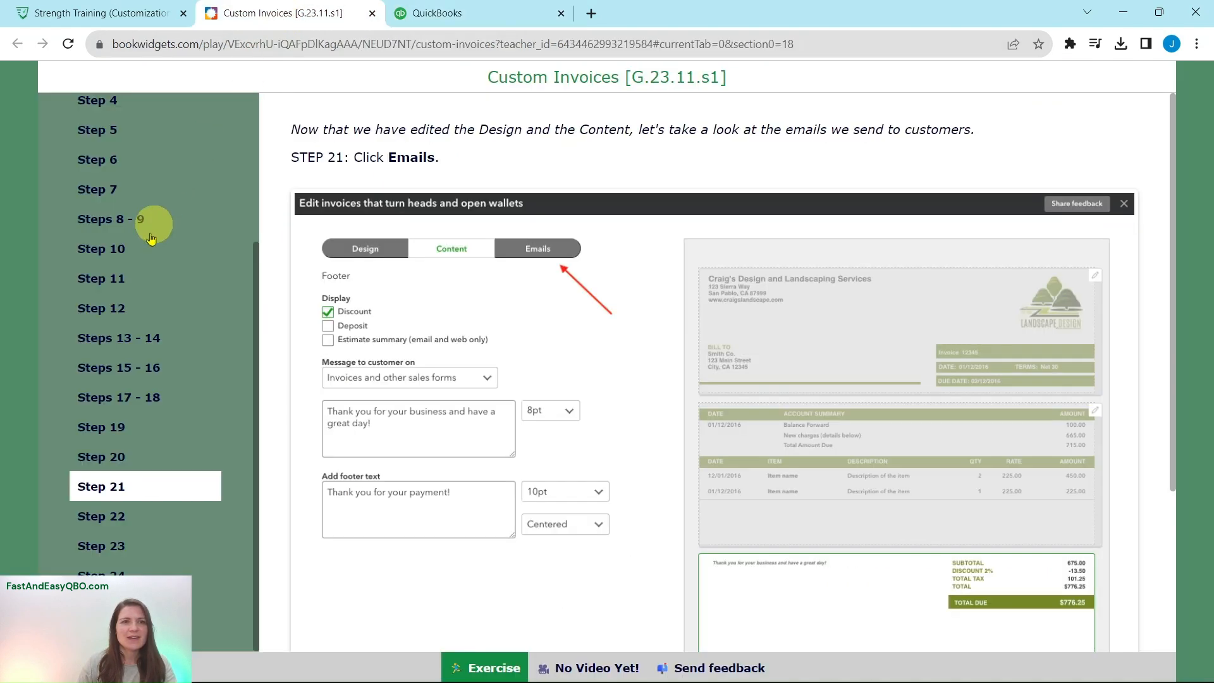
pyautogui.click(127, 511)
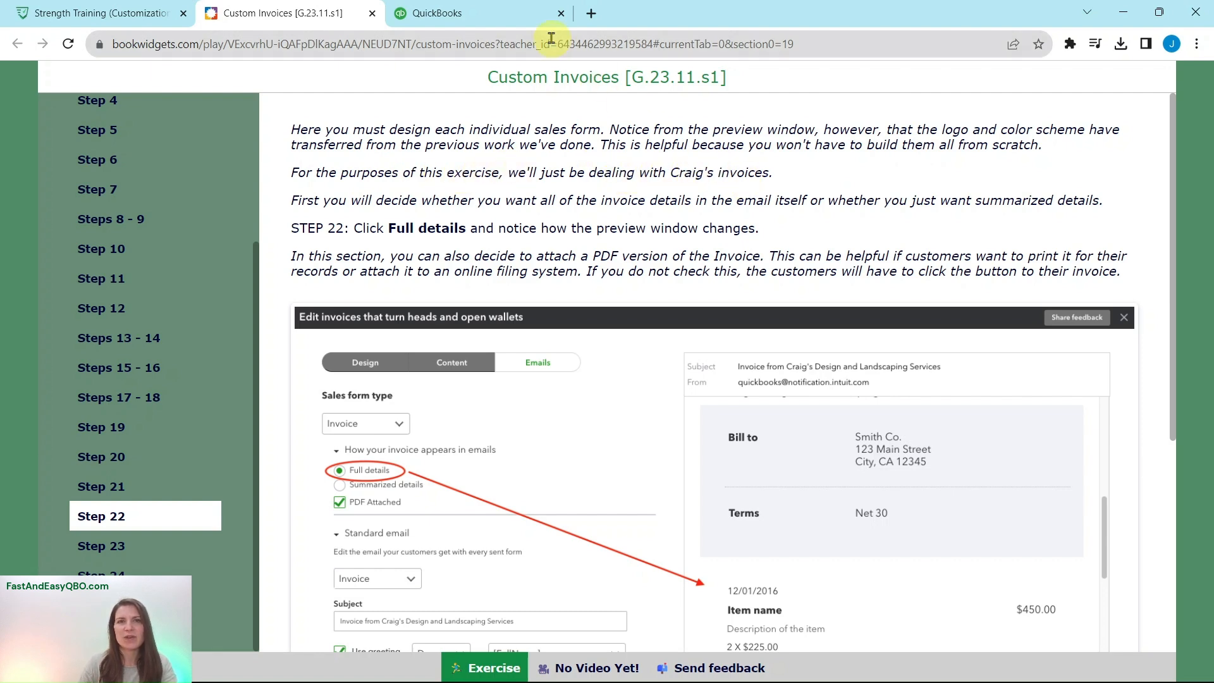
pyautogui.click(524, 21)
pyautogui.click(226, 205)
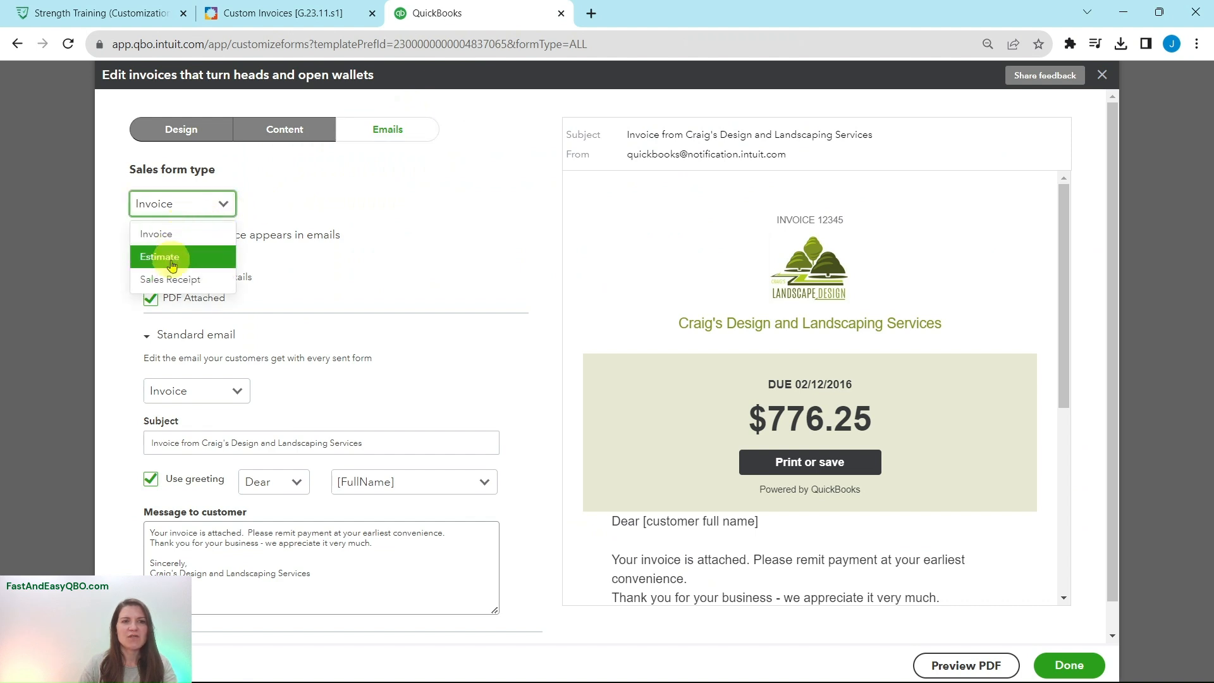
pyautogui.click(300, 208)
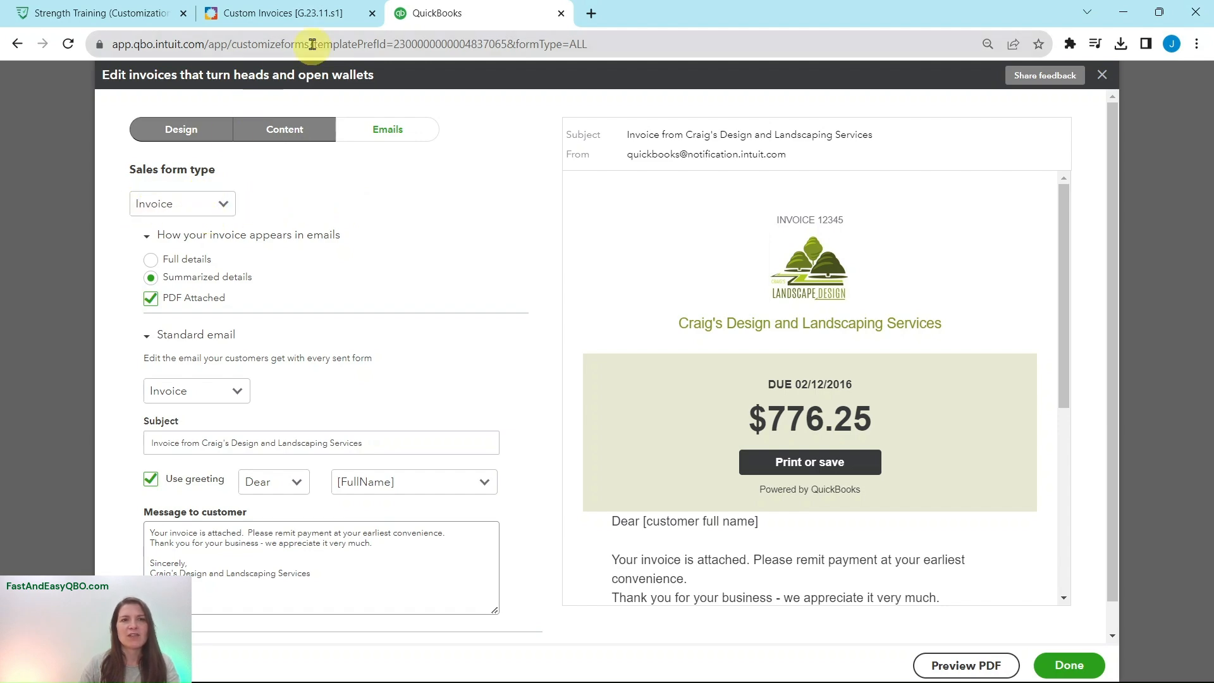
# - Follow Step 22 of the exercise to show full details in invoice emails in QuickBooks and examine the email preview
pyautogui.click(313, 15)
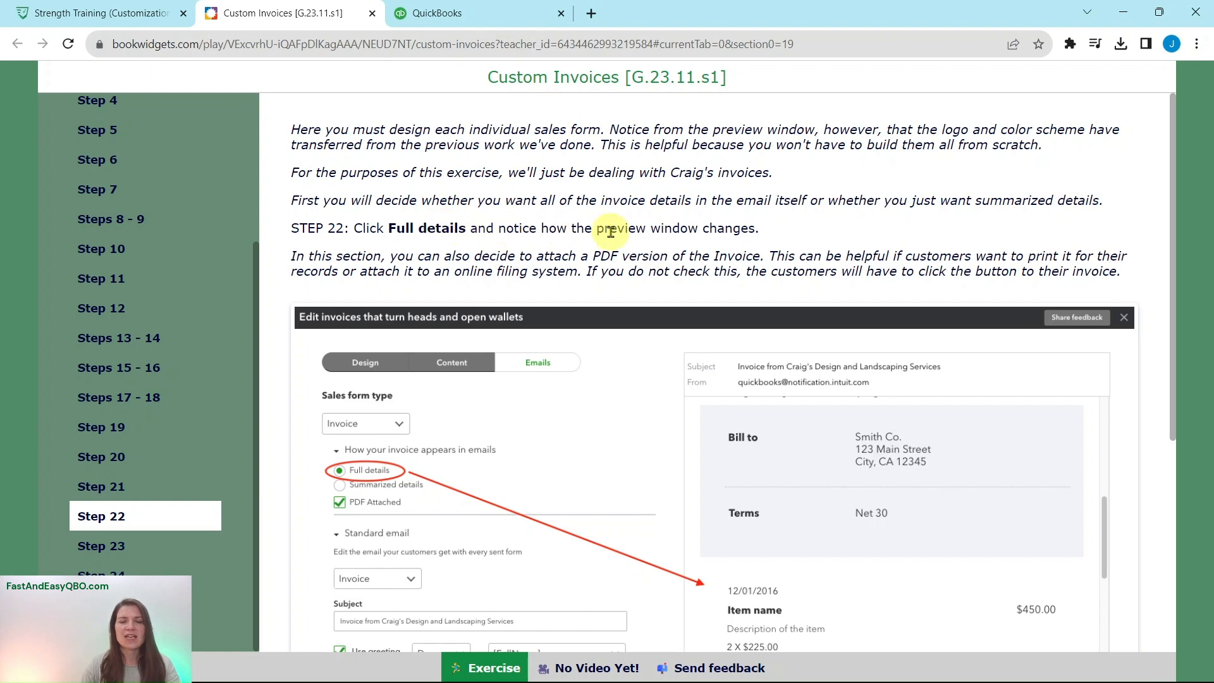
pyautogui.click(524, 19)
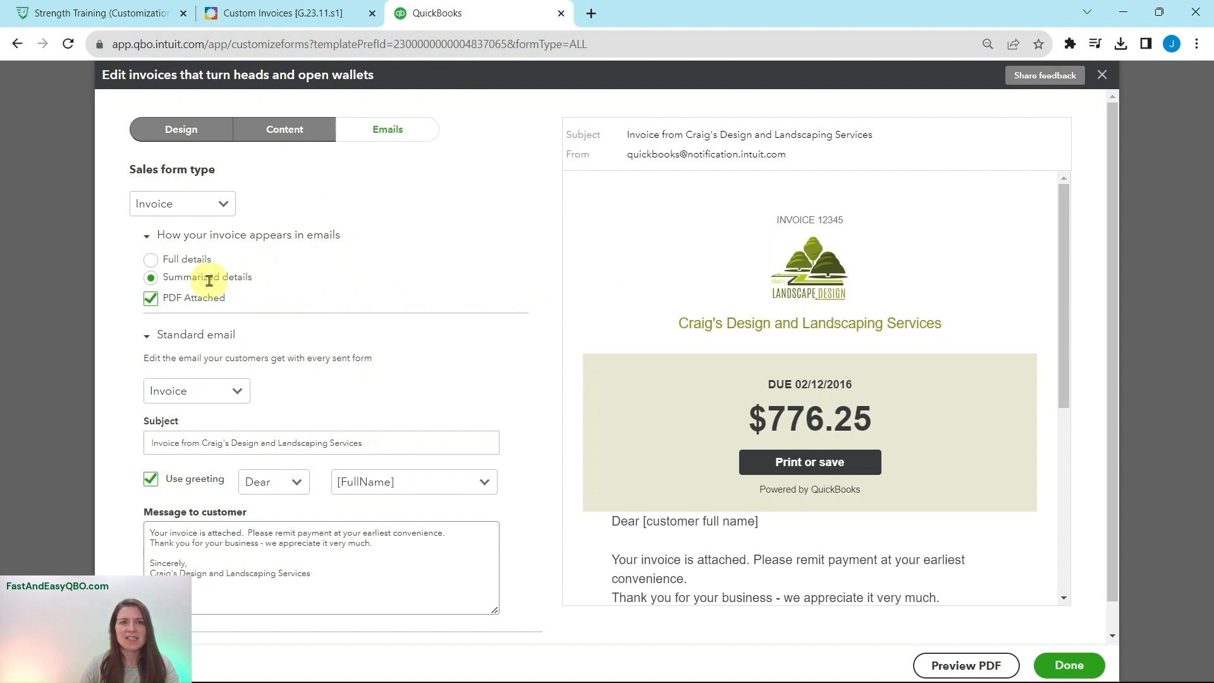
pyautogui.click(151, 260)
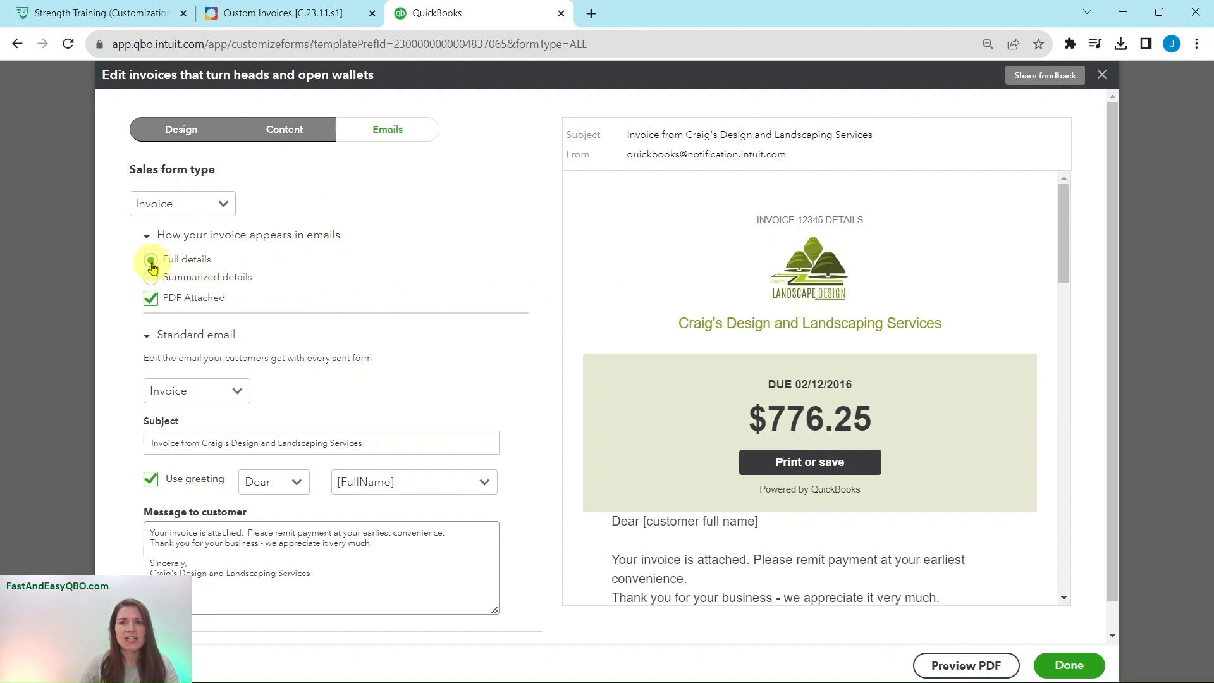
pyautogui.scroll(-10, 908, 387)
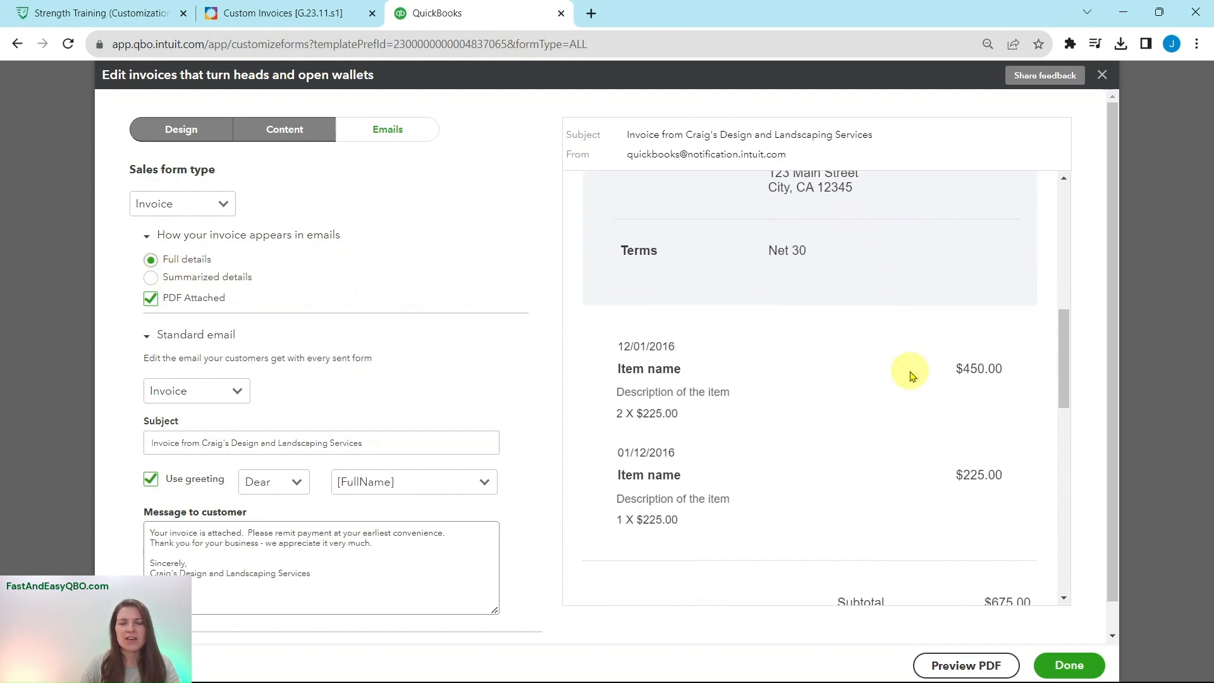
pyautogui.scroll(-1, 912, 376)
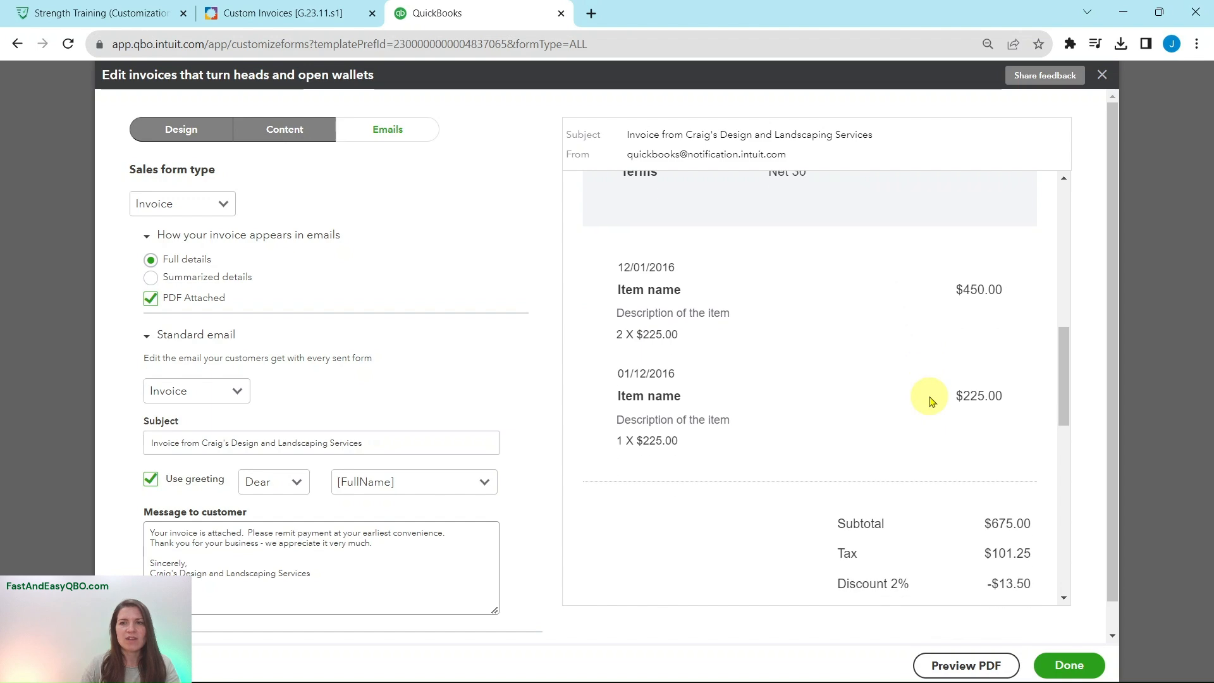
# - Switch the invoice email to summarized details and examine the email preview for comparison
pyautogui.click(151, 279)
pyautogui.scroll(-3, 967, 378)
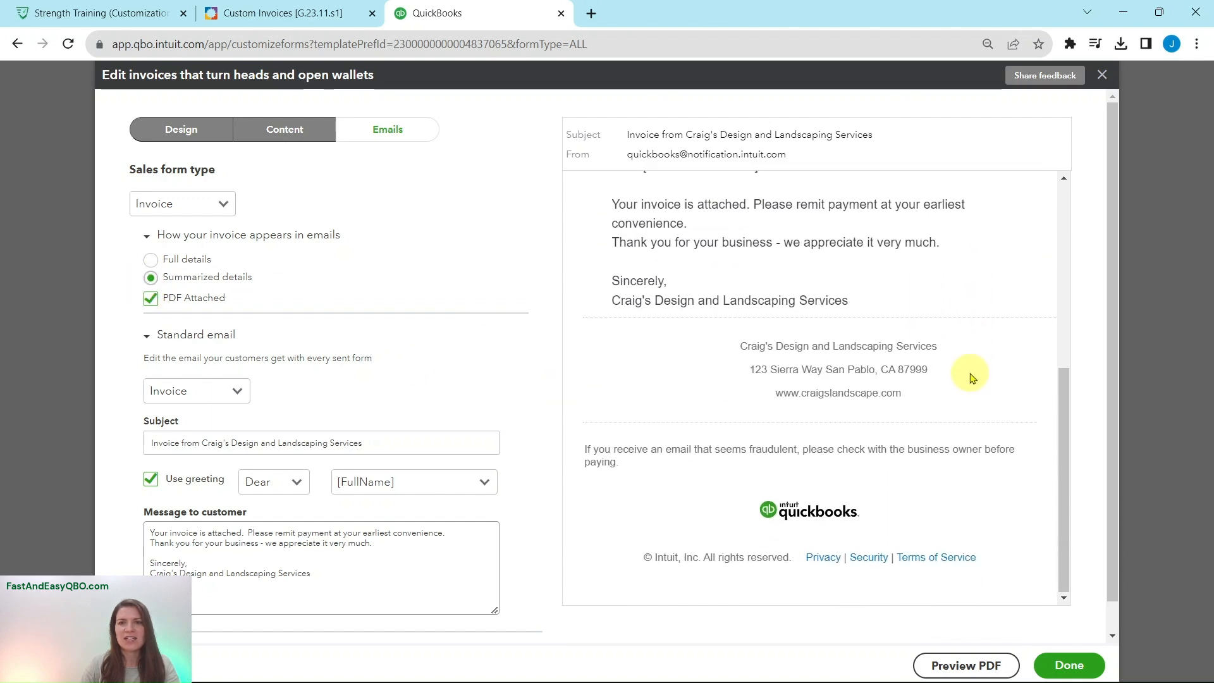
pyautogui.scroll(5, 949, 392)
pyautogui.scroll(-2, 957, 388)
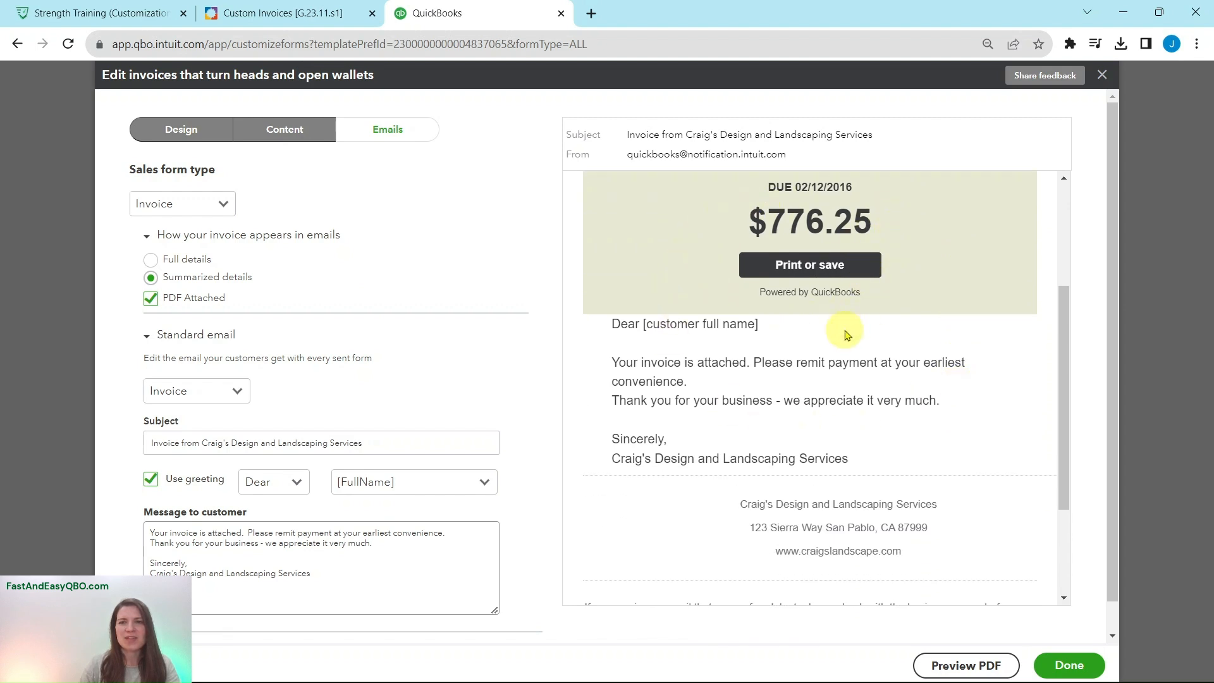
pyautogui.scroll(1, 936, 323)
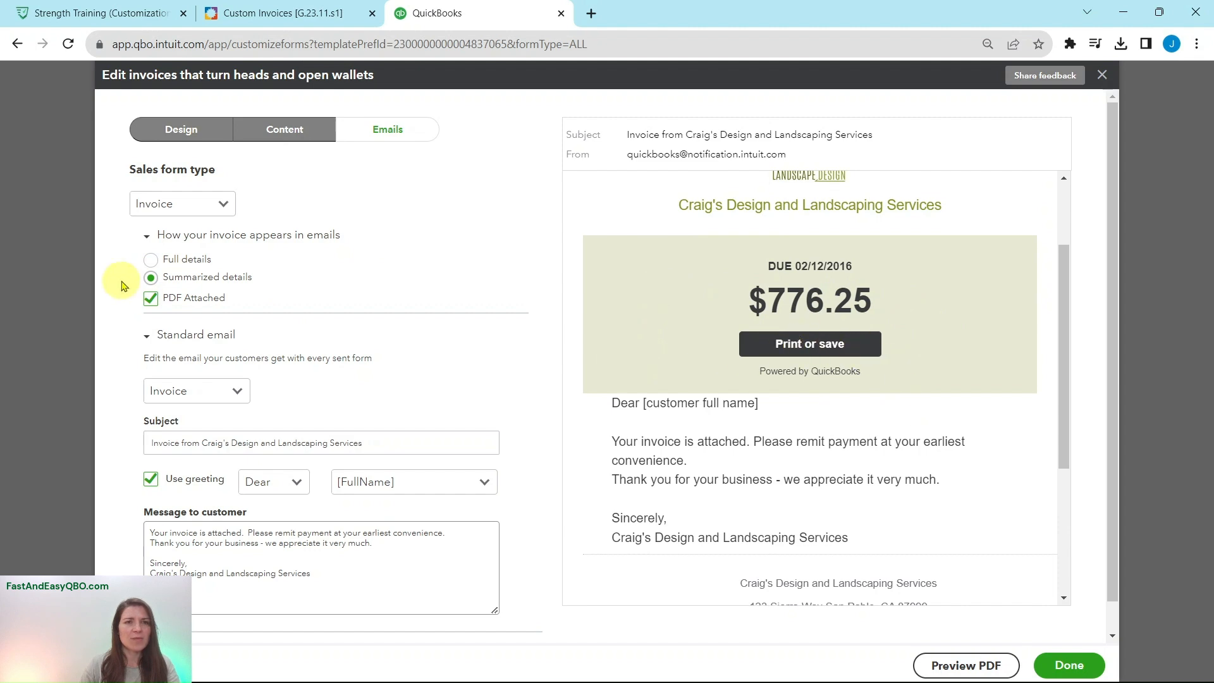
# - Set the invoice email back to full details, examine its line items and totals in the preview, and return to Step 22 of the exercise
pyautogui.click(152, 260)
pyautogui.scroll(-6, 989, 352)
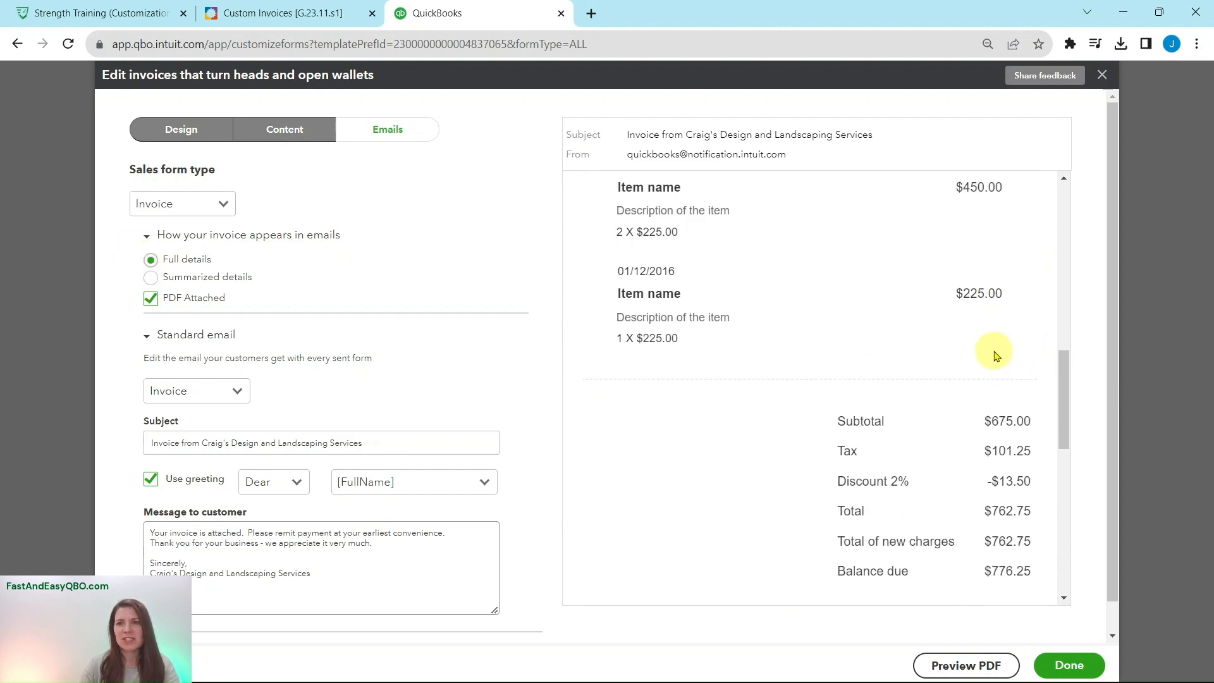
pyautogui.scroll(8, 895, 396)
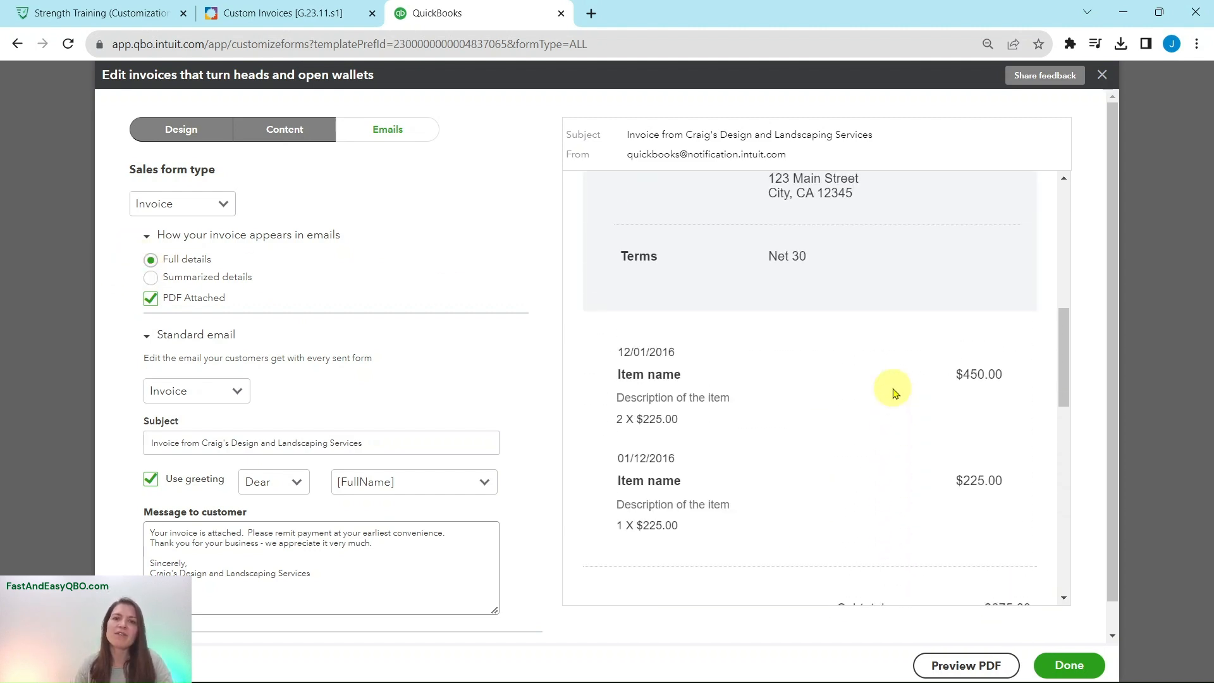
pyautogui.scroll(5, 902, 397)
pyautogui.click(320, 13)
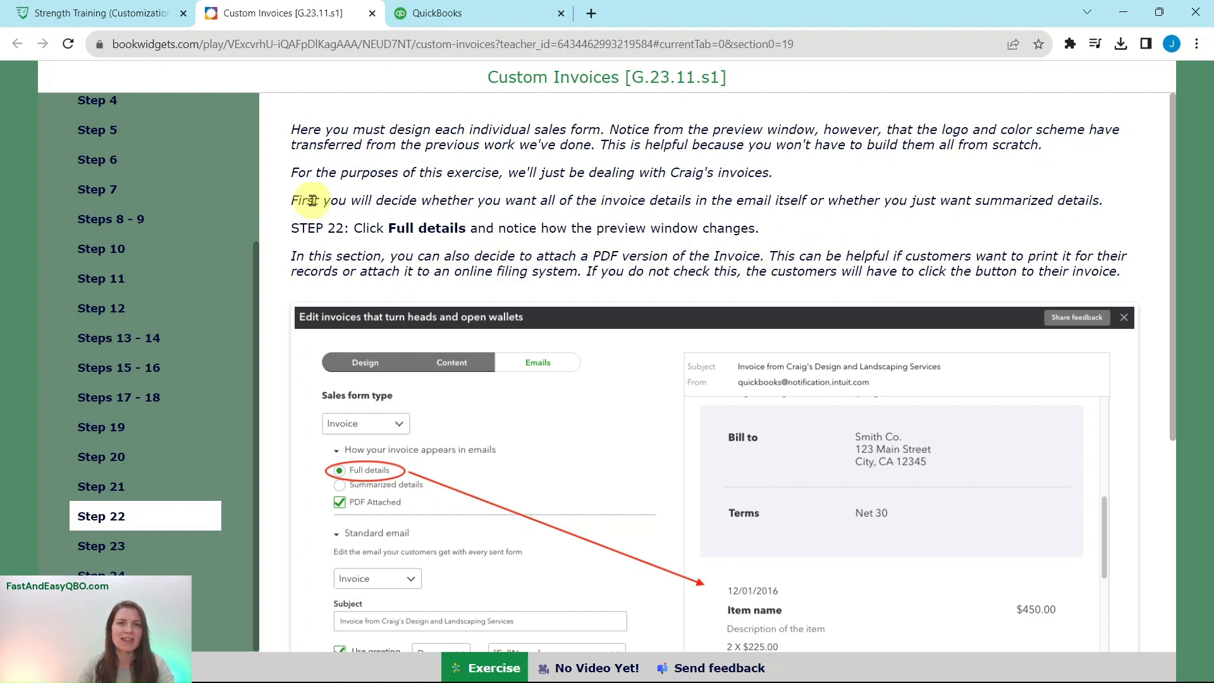
# - Follow Step 23 of the exercise to set the standard invoice email's greeting name to [DisplayName] in QuickBooks
pyautogui.click(112, 548)
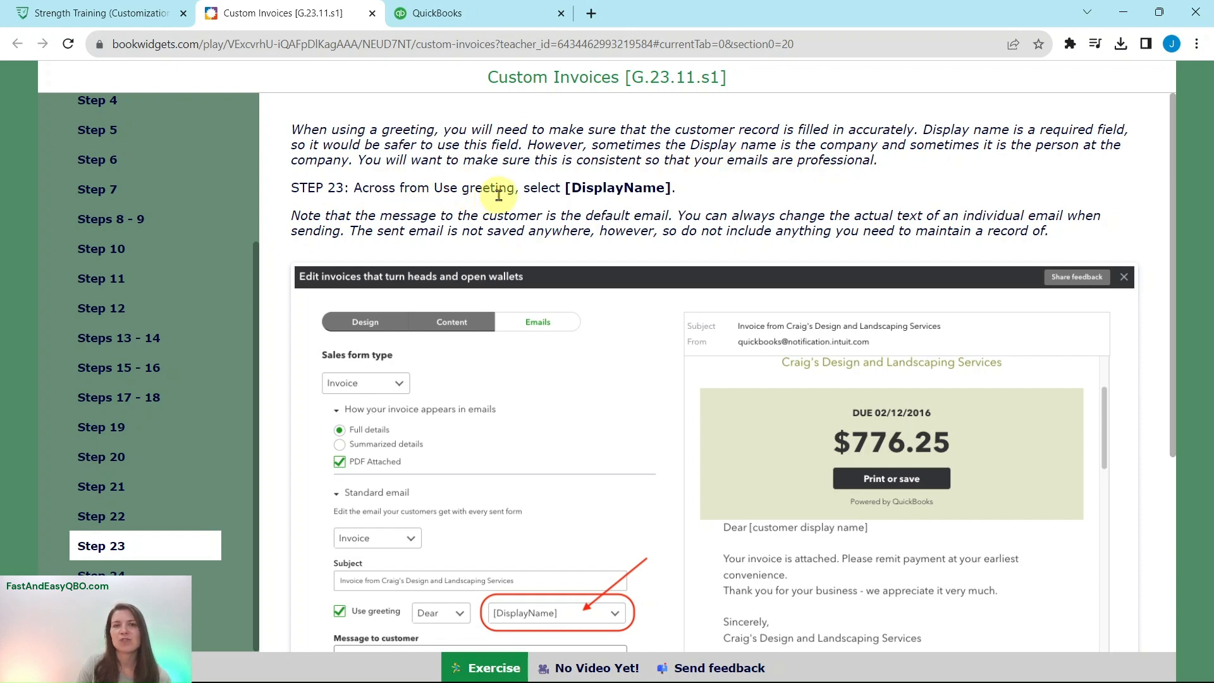
pyautogui.click(524, 24)
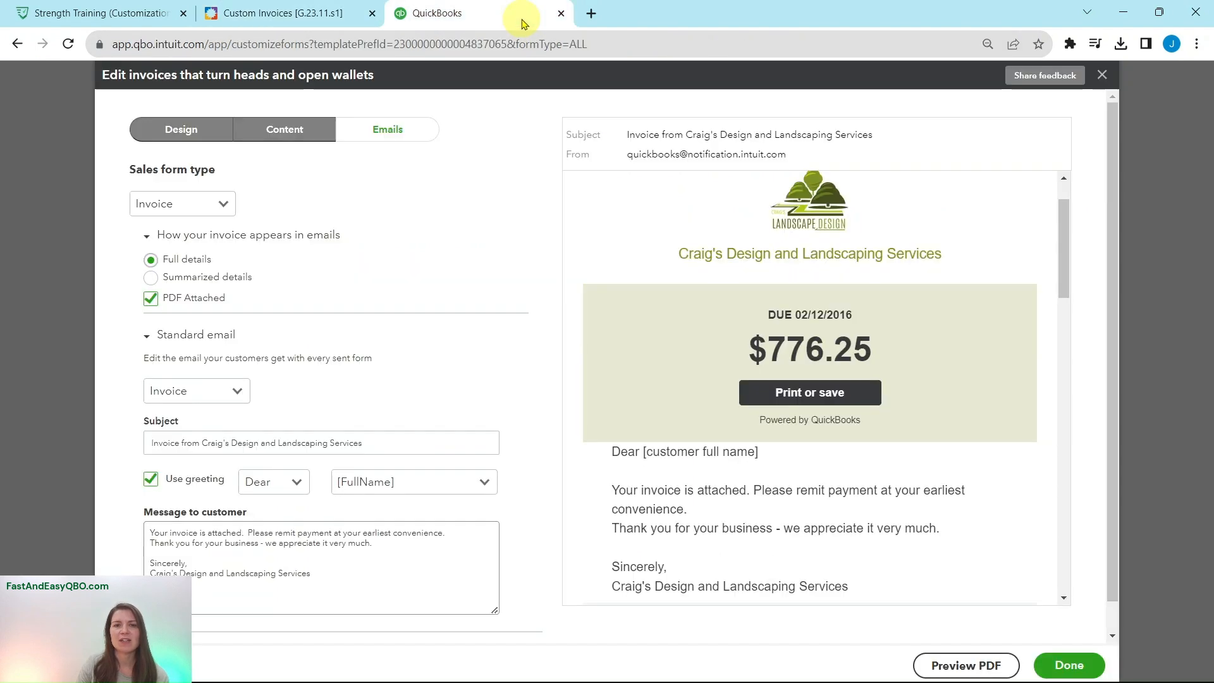
pyautogui.scroll(-1, 549, 341)
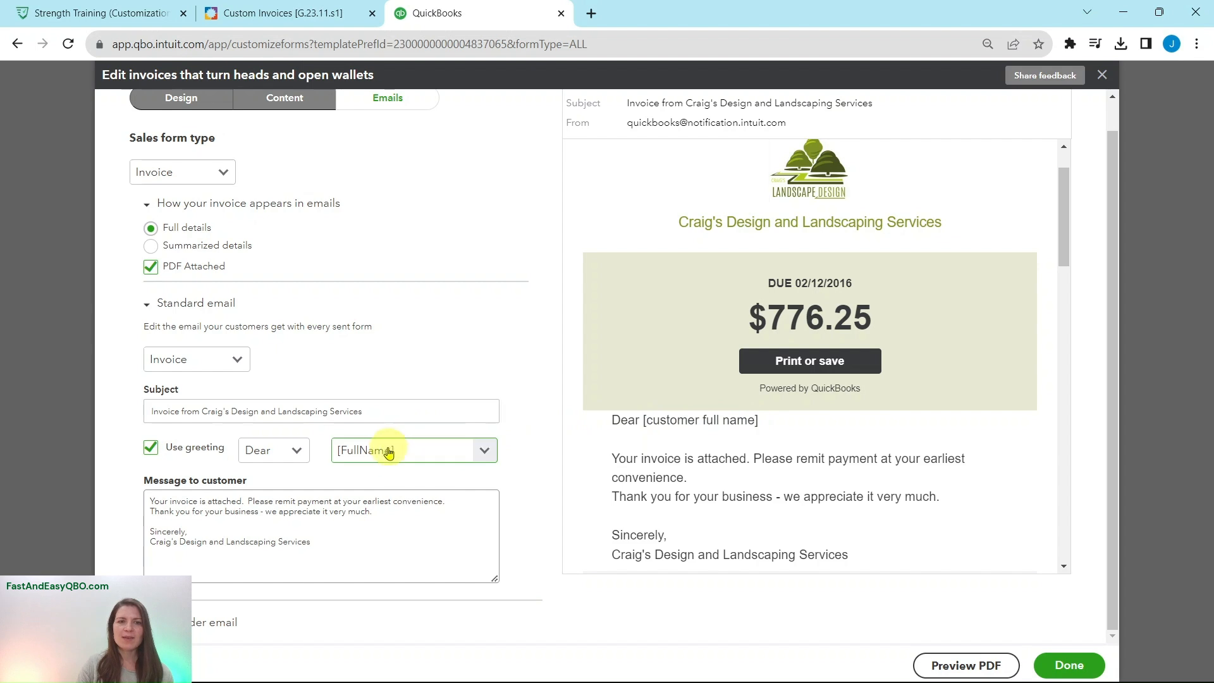
pyautogui.click(485, 452)
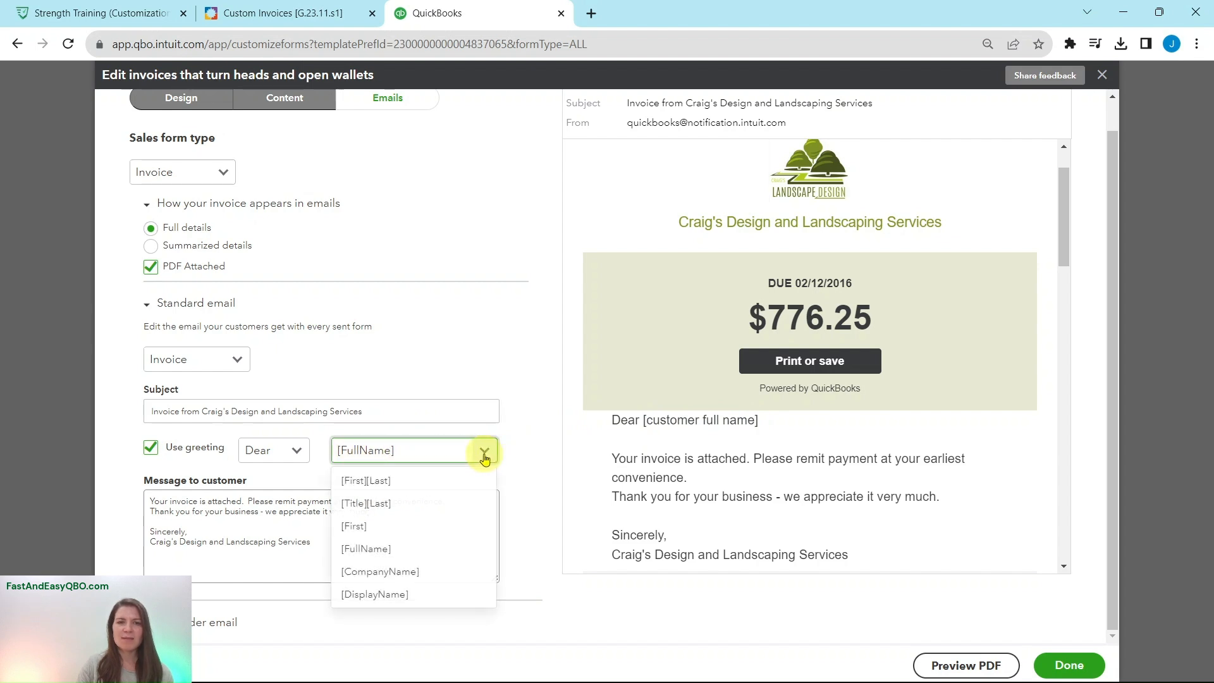
pyautogui.click(421, 599)
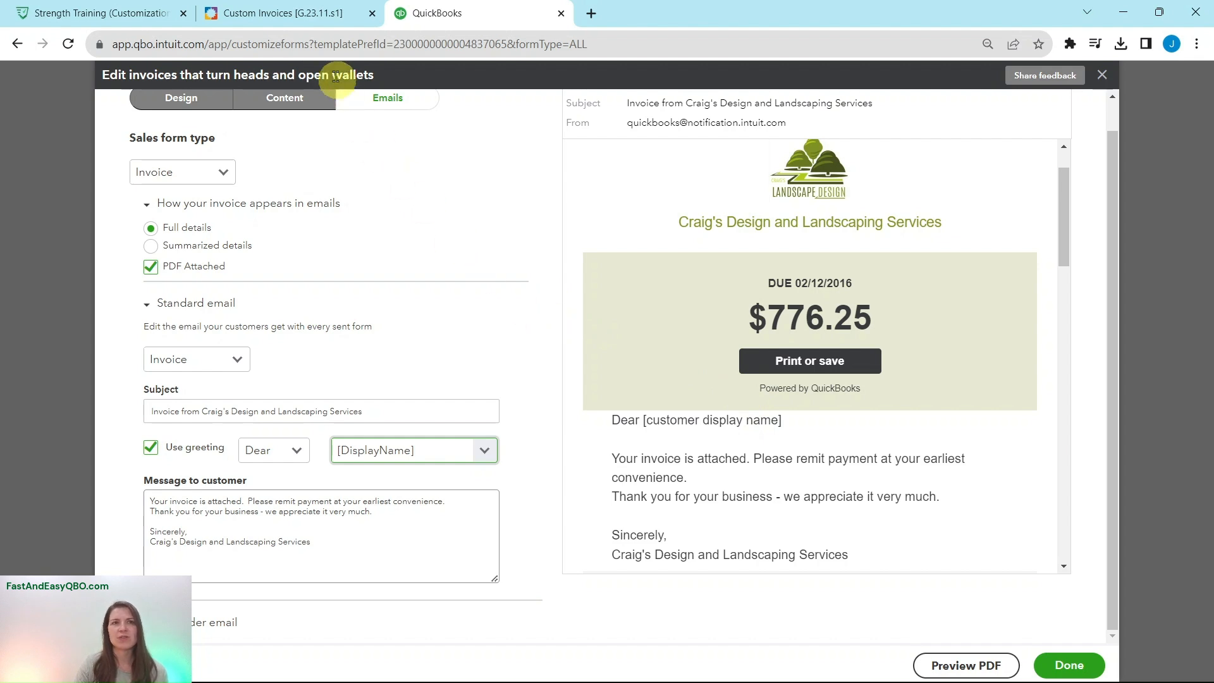
# - Review the greeting name options, and check Step 23's note against the default message to the customer in QuickBooks
pyautogui.click(485, 453)
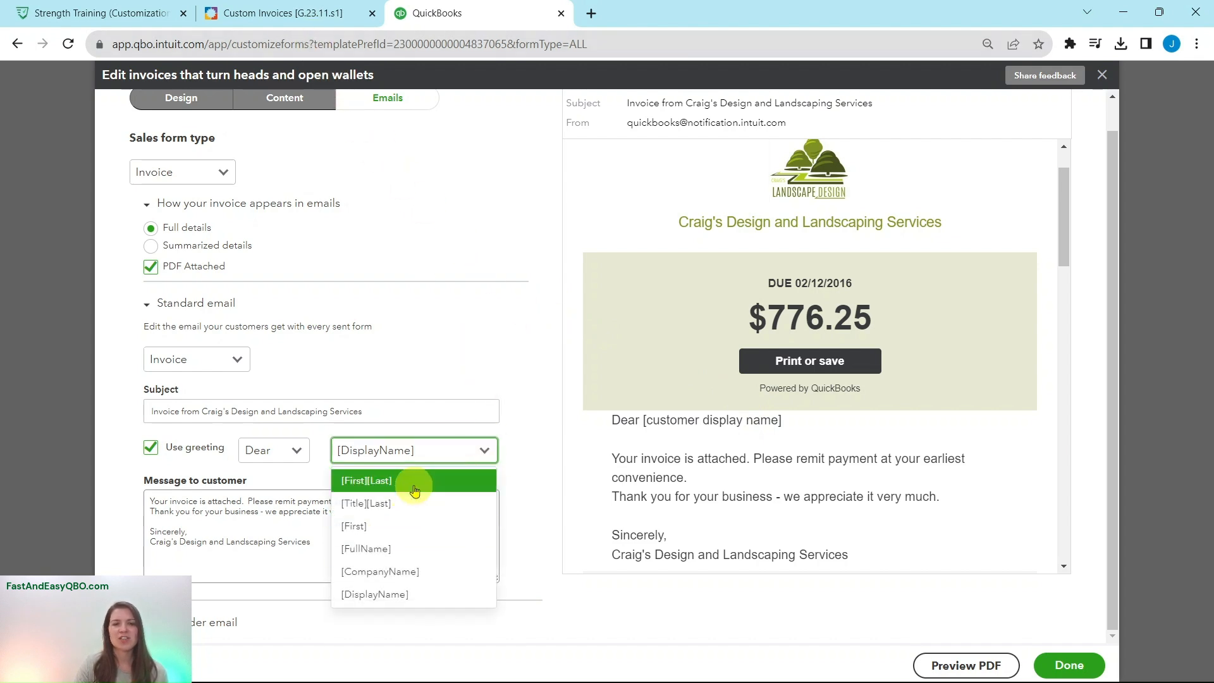
pyautogui.click(530, 418)
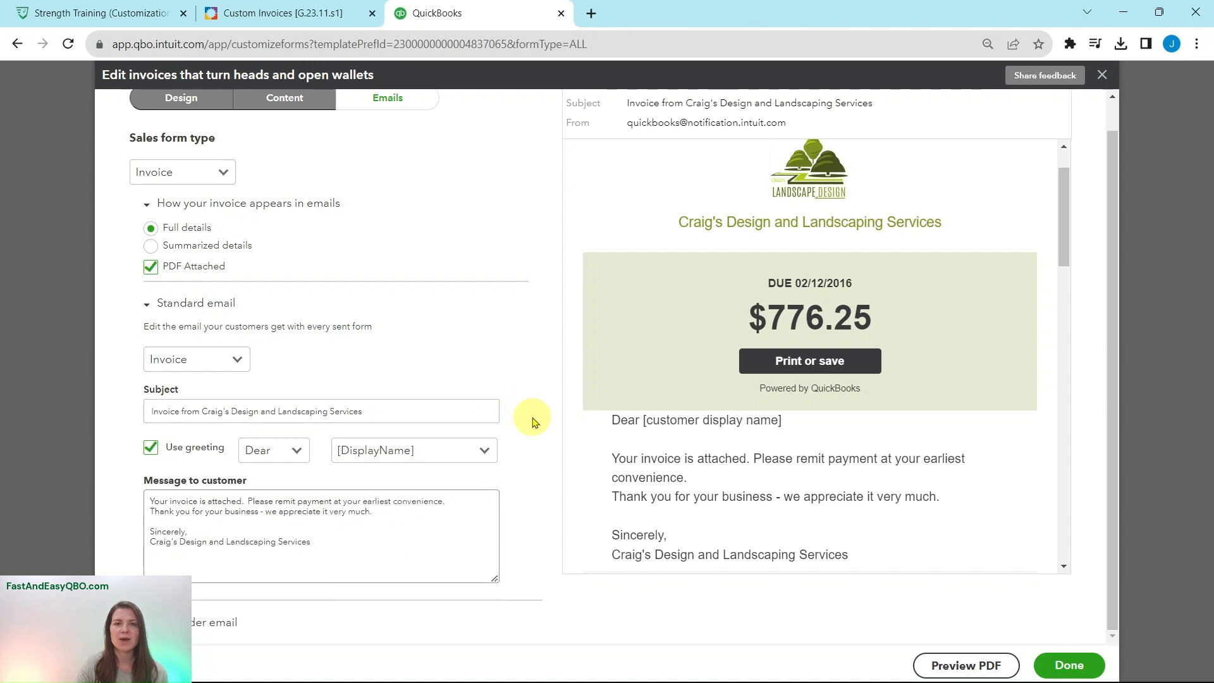
pyautogui.click(313, 21)
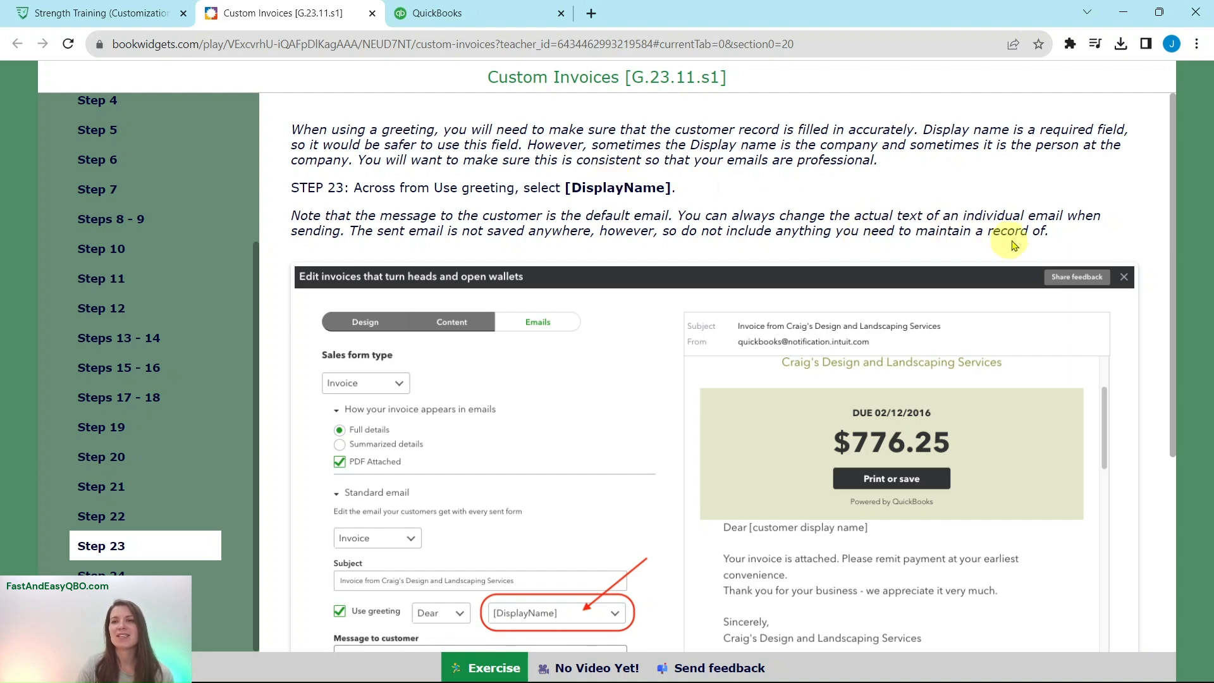
pyautogui.click(439, 21)
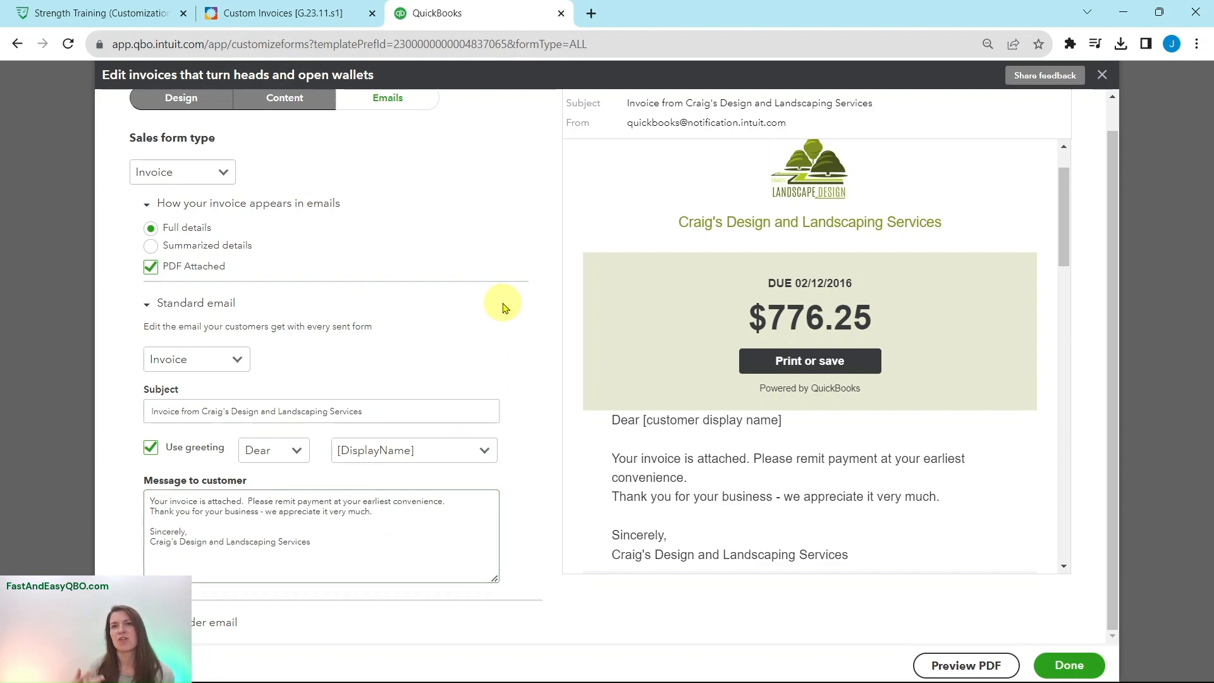
pyautogui.click(286, 15)
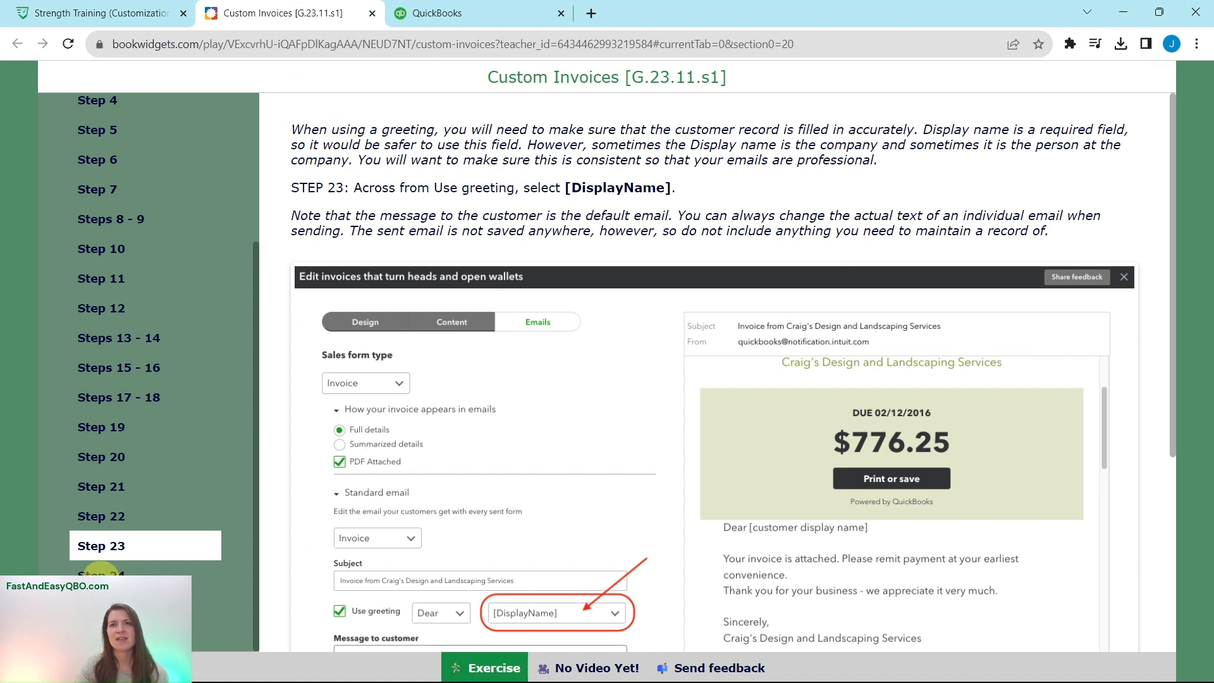
# - Read Step 24 of the exercise and expand the Reminder email options in QuickBooks
pyautogui.click(98, 570)
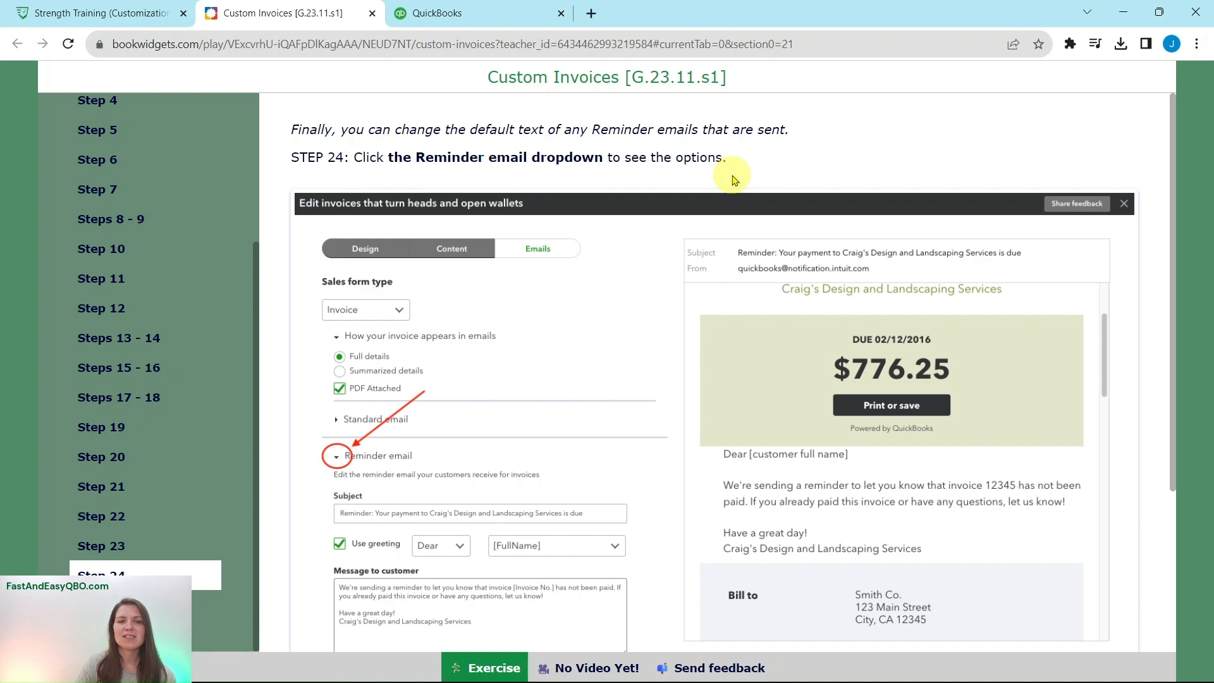
pyautogui.click(496, 14)
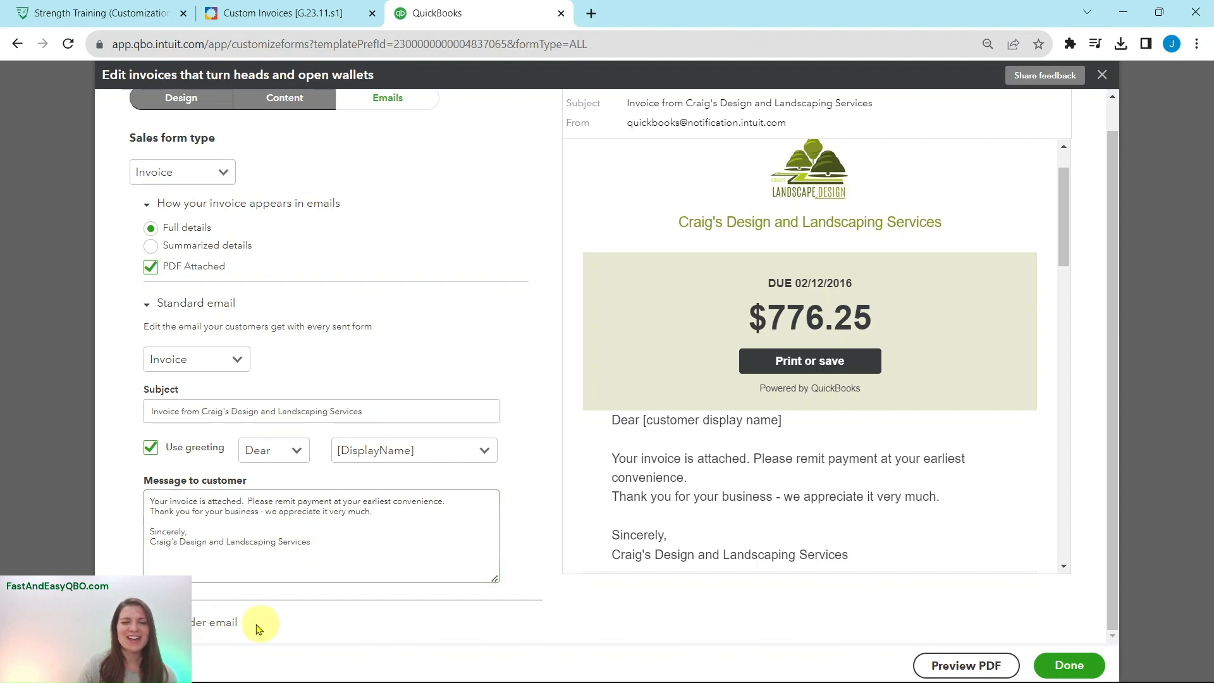
pyautogui.click(227, 623)
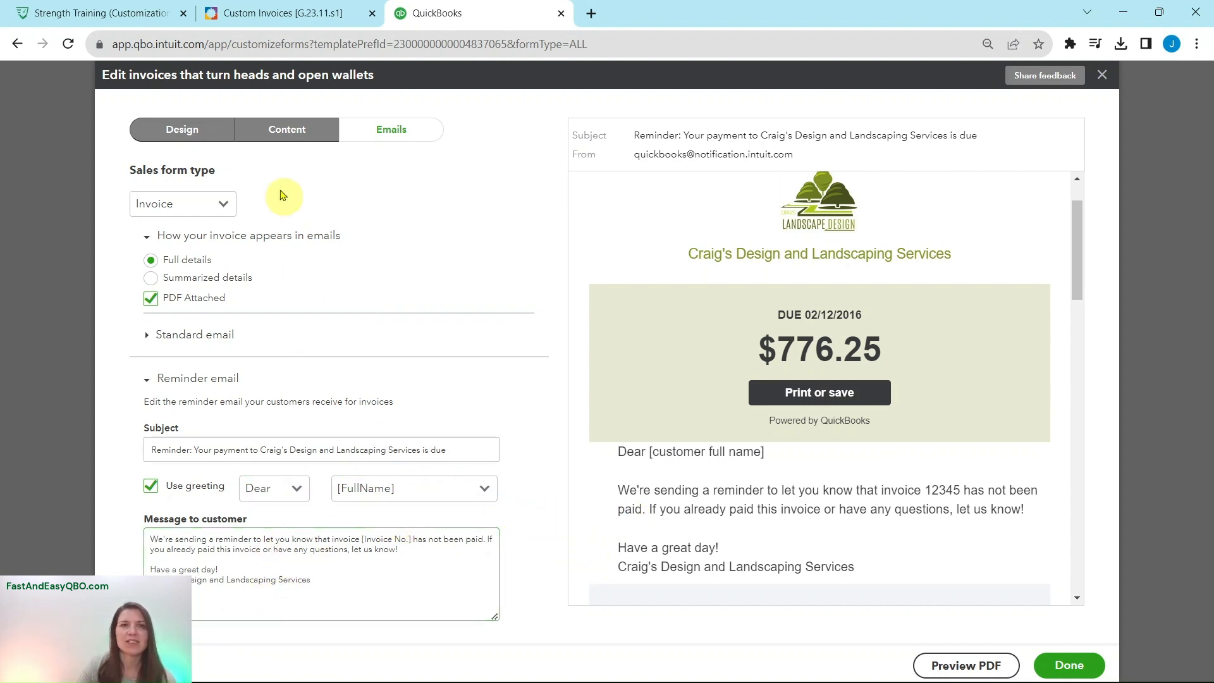
# - Read Step 25 of the exercise, and finish and save the invoice customization in QuickBooks
pyautogui.click(291, 14)
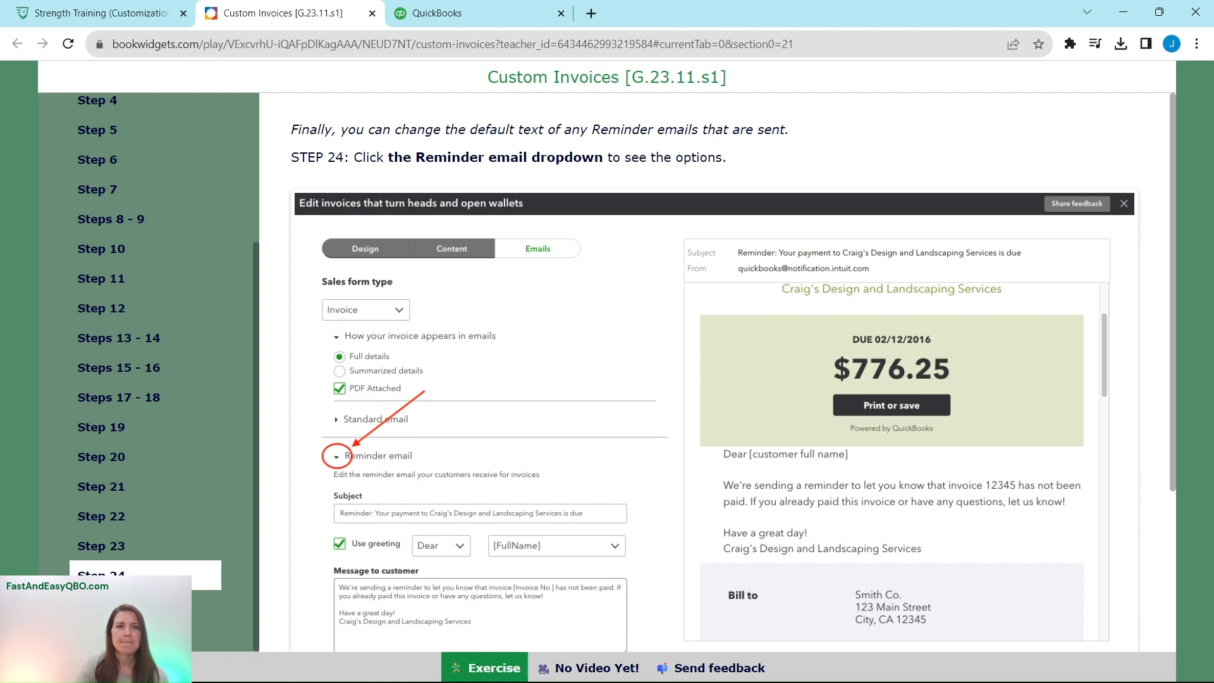
pyautogui.click(156, 604)
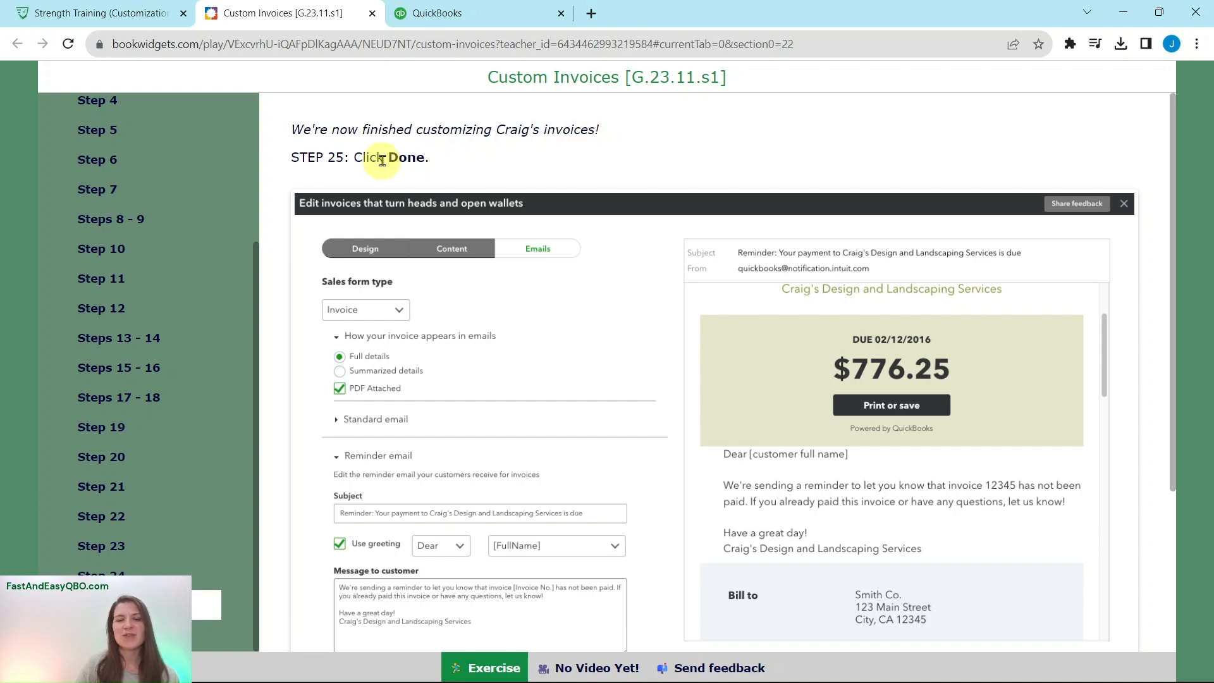
pyautogui.click(450, 19)
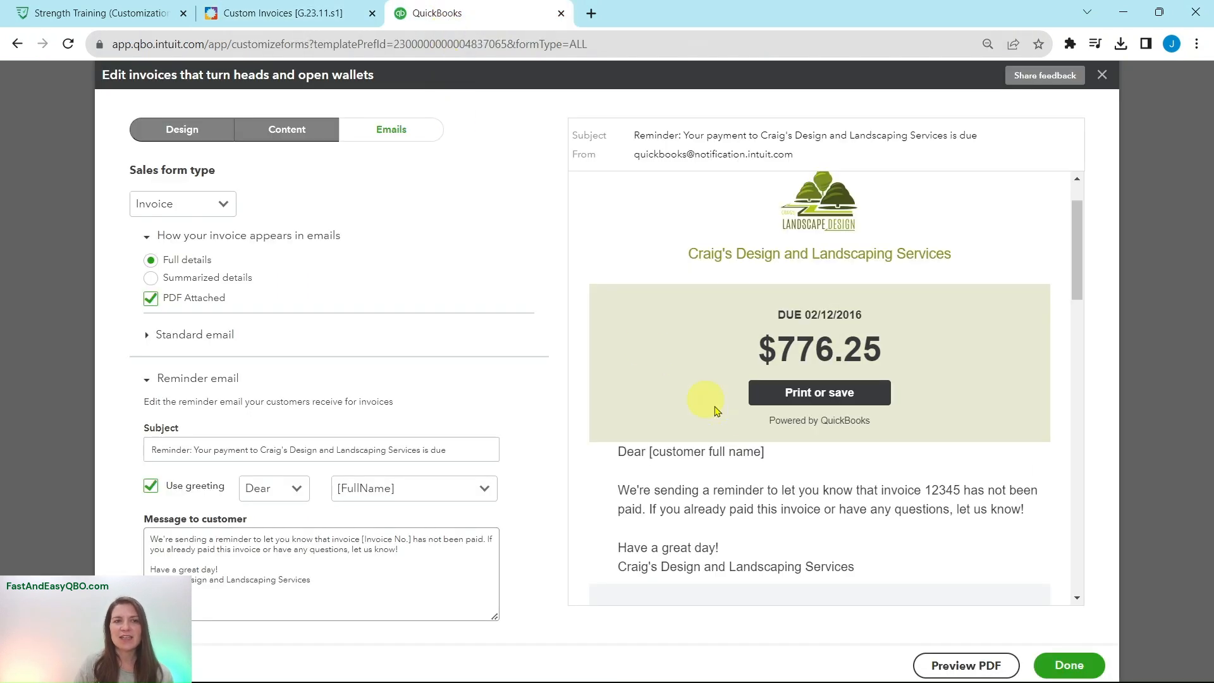
pyautogui.click(1067, 668)
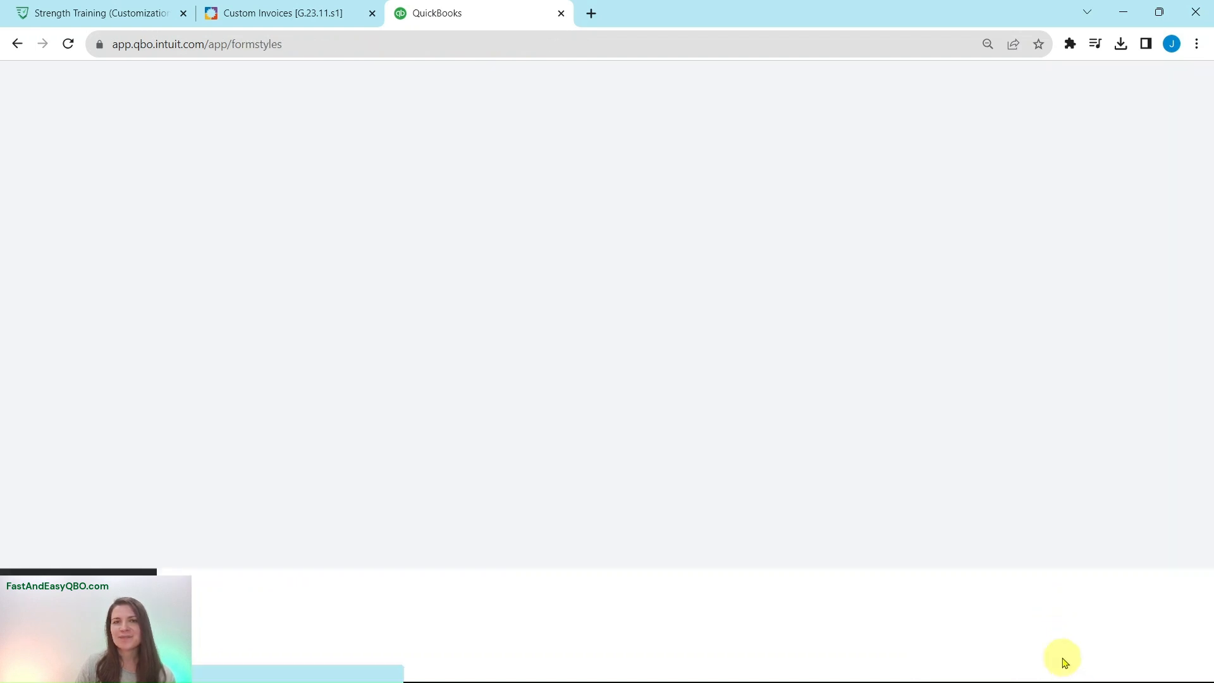